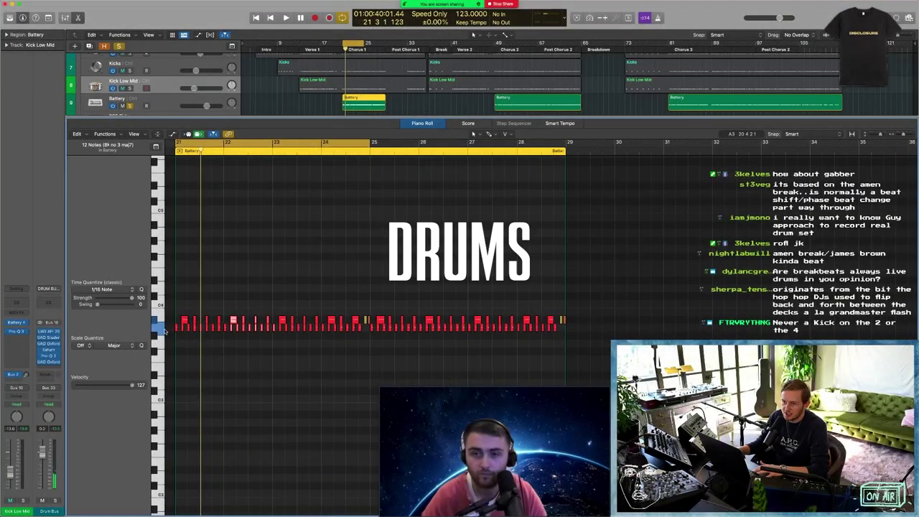
Audition the Battery region's individual drum notes and pattern, then close the Piano Roll
{"action": "left_click", "coordinate": [153, 320]}
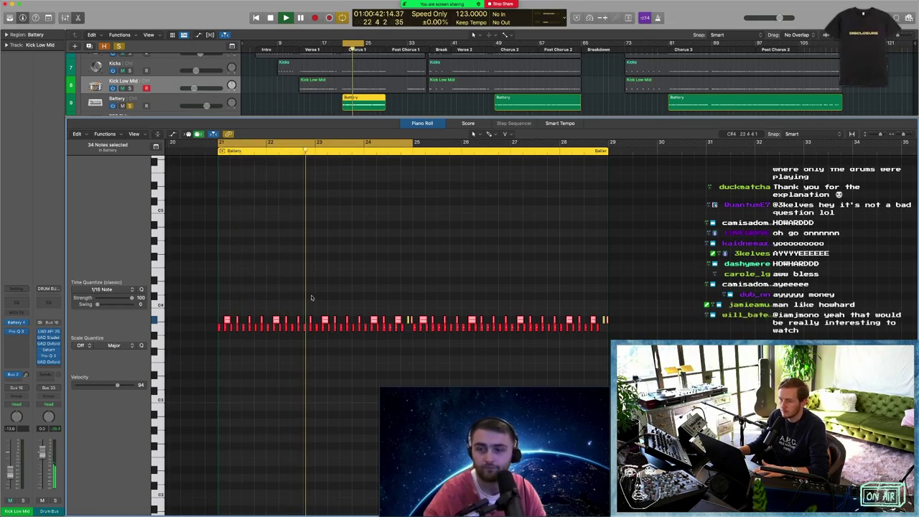
{"action": "key", "text": "space"}
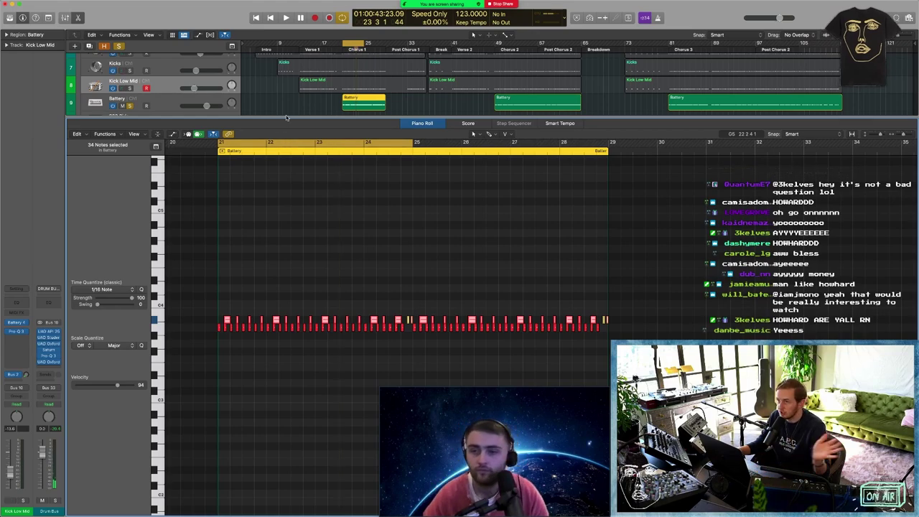
{"action": "key", "text": "p"}
Select the Battery track and enlarge its row to examine the TR-909 icon, then restore the full arrangement view
{"action": "left_click", "coordinate": [170, 106]}
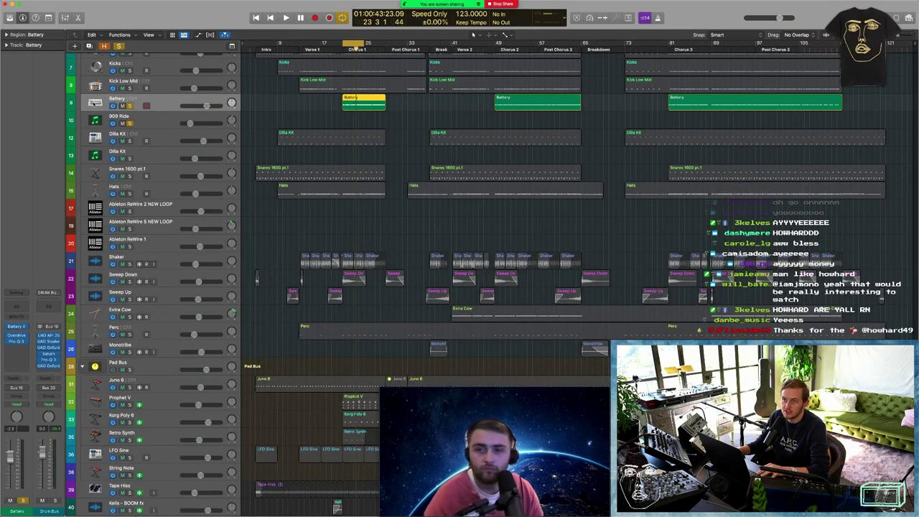
{"action": "key", "text": "super+Down"}
{"action": "key", "text": "super+Down"}
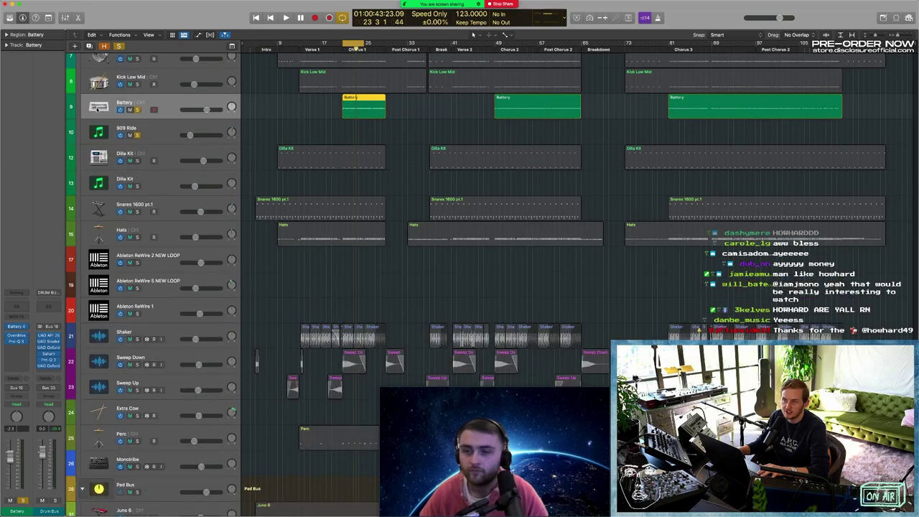
{"action": "key", "text": "super+Down"}
{"action": "key", "text": "super+Down"}
{"action": "key", "text": "super+Down"}
{"action": "key", "text": "super+Down"}
{"action": "key", "text": "super+Down"}
{"action": "key", "text": "super+Down"}
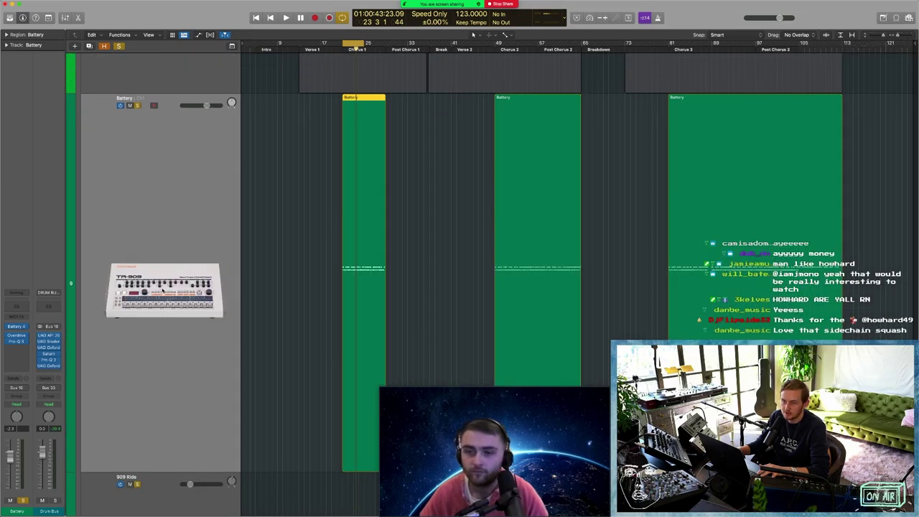
{"action": "key", "text": "ctrl+z"}
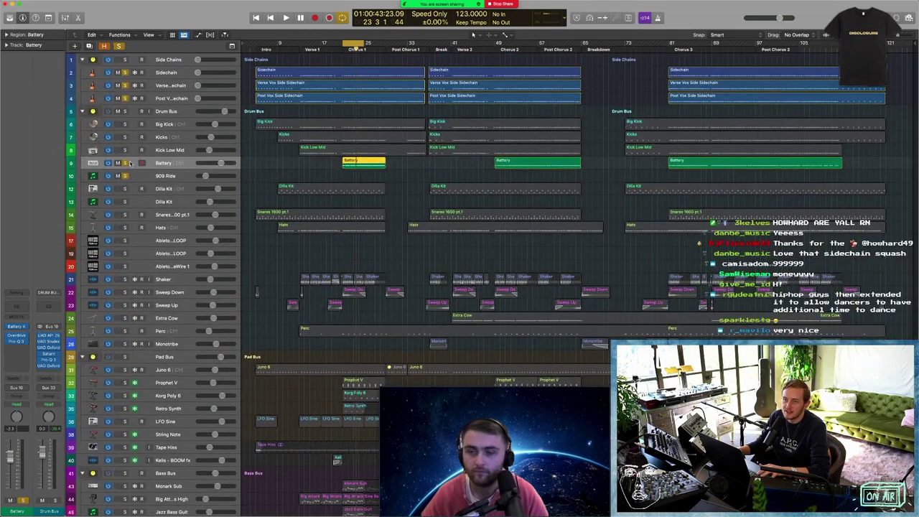
Switch solo from Battery to the Dilla Kit and Snares 1600 pt.1 tracks and audition them with the mixer open
{"action": "left_click", "coordinate": [126, 163]}
{"action": "key", "text": "x"}
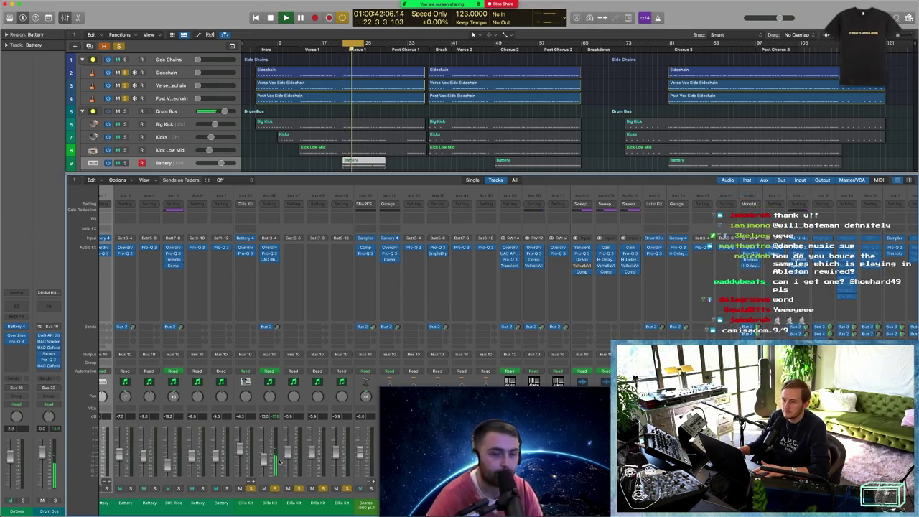
{"action": "scroll", "coordinate": [278, 463], "scroll_direction": "right", "scroll_amount": 3}
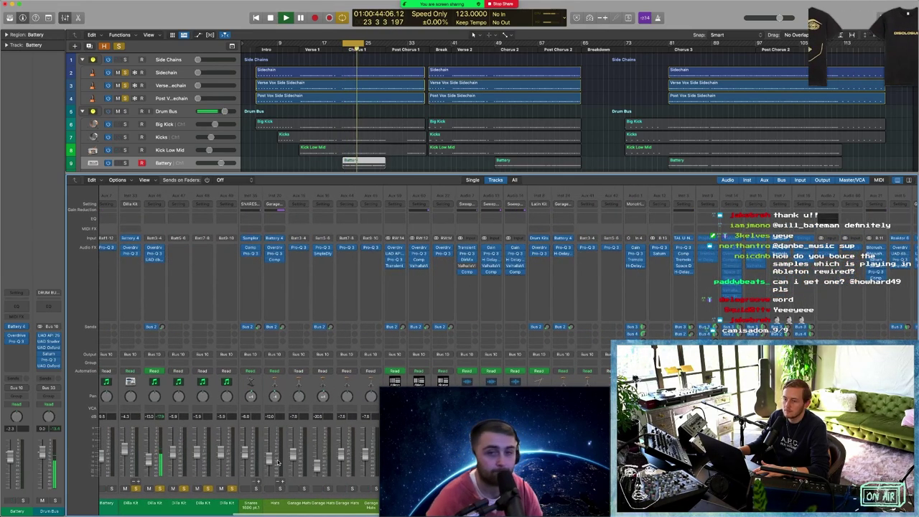
{"action": "key", "text": "space"}
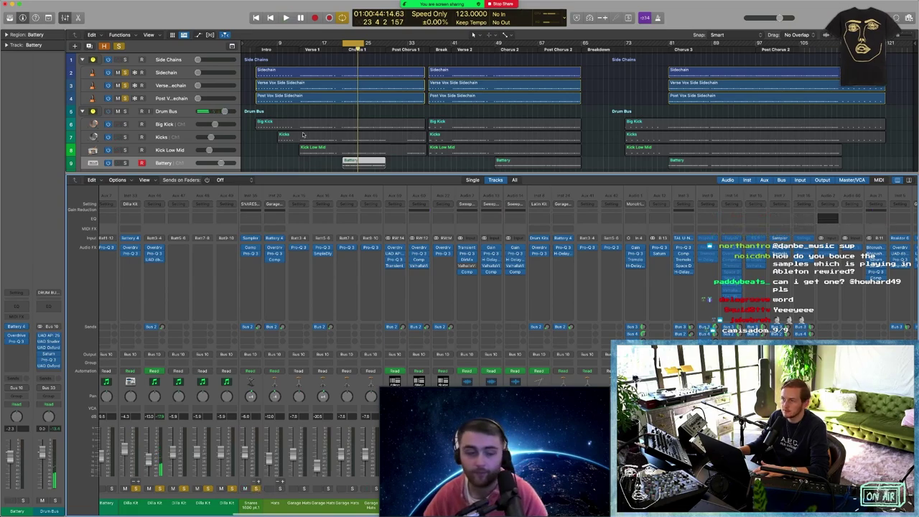
Open the first Snares 1600 pt.1 region in the Piano Roll and audition its snare layers one pitch at a time
{"action": "scroll", "coordinate": [302, 134], "scroll_direction": "down", "scroll_amount": 5}
{"action": "scroll", "coordinate": [283, 429], "scroll_direction": "right", "scroll_amount": 2}
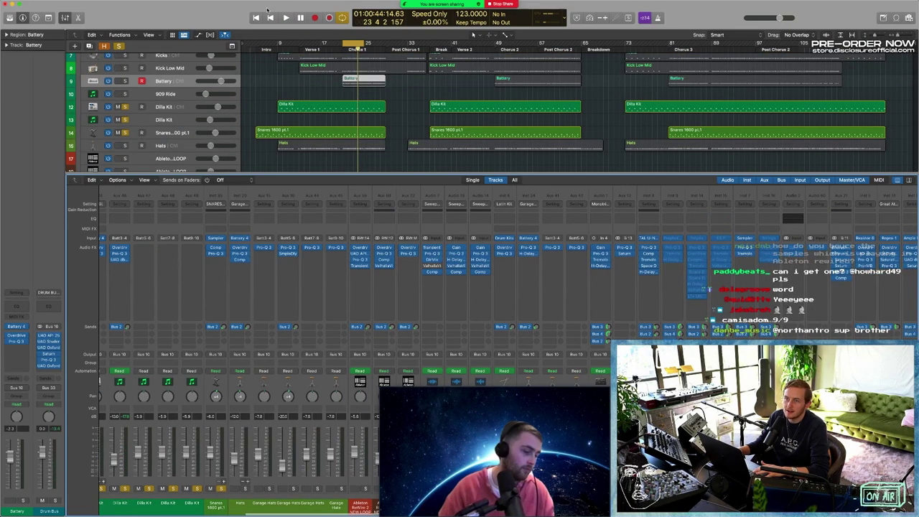
{"action": "double_click", "coordinate": [287, 132]}
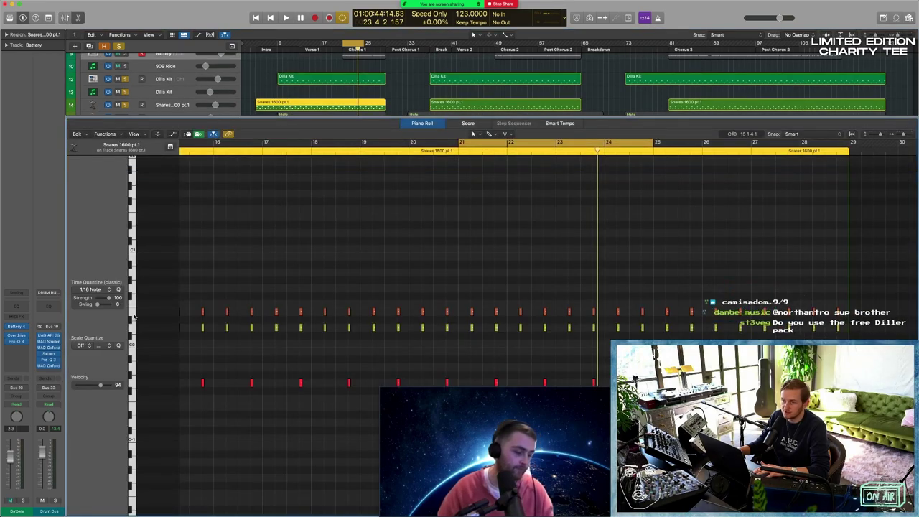
{"action": "left_click_drag", "start_coordinate": [128, 317], "coordinate": [171, 318]}
{"action": "left_click", "coordinate": [173, 327]}
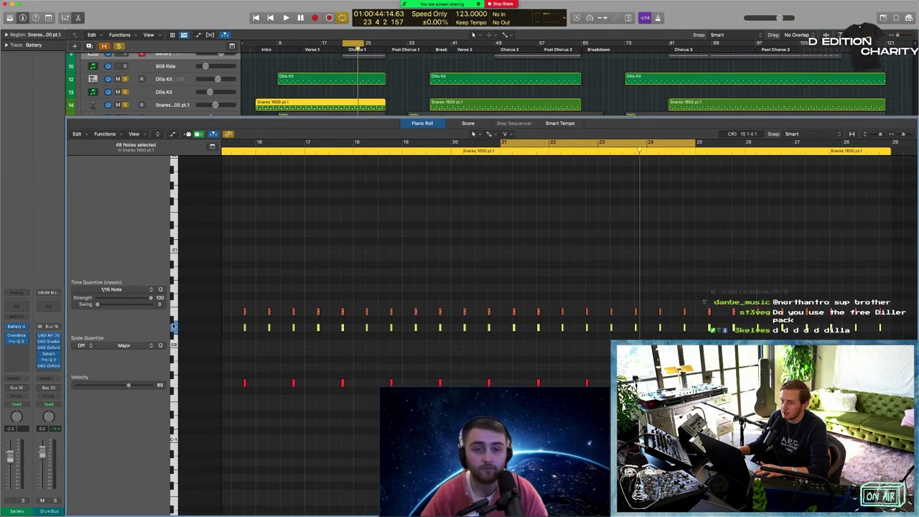
{"action": "left_click", "coordinate": [174, 316]}
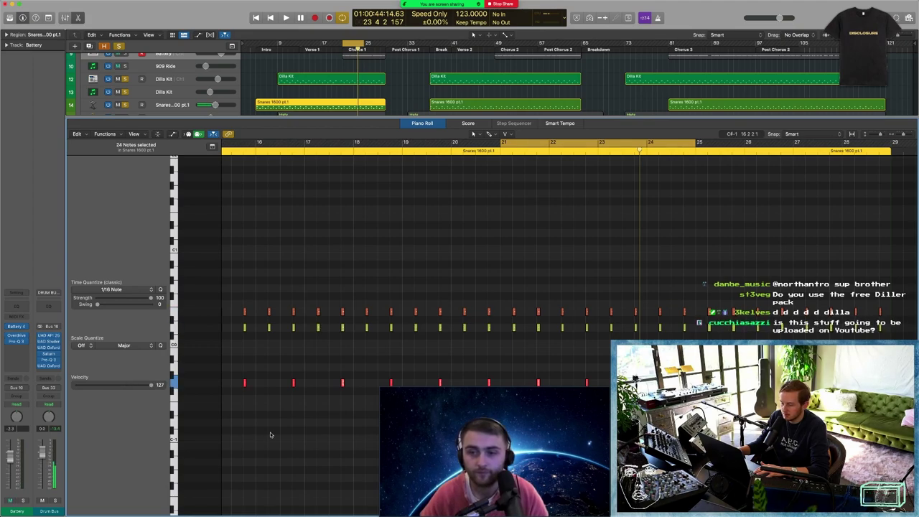
Play the layered snare notes from the start of Chorus 1 and examine their placement up close in the Piano Roll
{"action": "scroll", "coordinate": [283, 249], "scroll_direction": "up", "scroll_amount": 5}
{"action": "scroll", "coordinate": [284, 248], "scroll_direction": "left", "scroll_amount": 3}
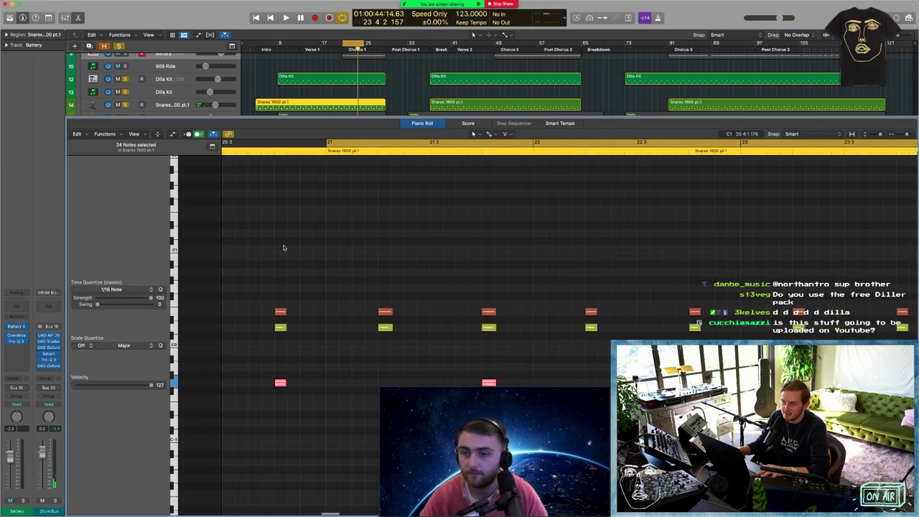
{"action": "scroll", "coordinate": [283, 251], "scroll_direction": "left", "scroll_amount": 4}
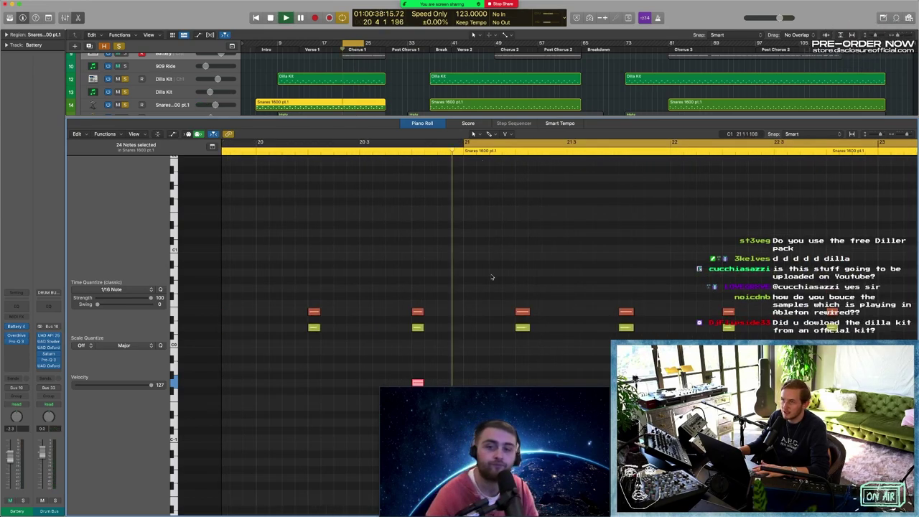
{"action": "scroll", "coordinate": [572, 342], "scroll_direction": "right", "scroll_amount": 3}
{"action": "scroll", "coordinate": [517, 338], "scroll_direction": "right", "scroll_amount": 5}
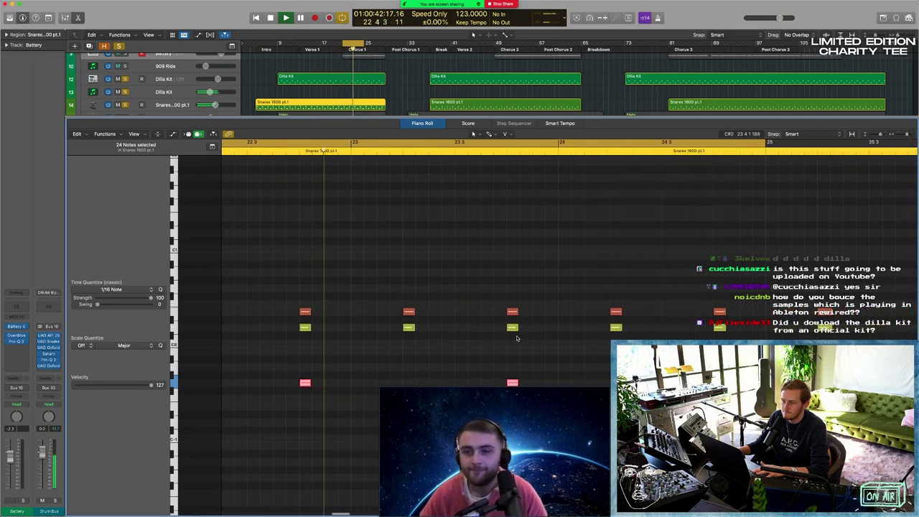
{"action": "key", "text": "space"}
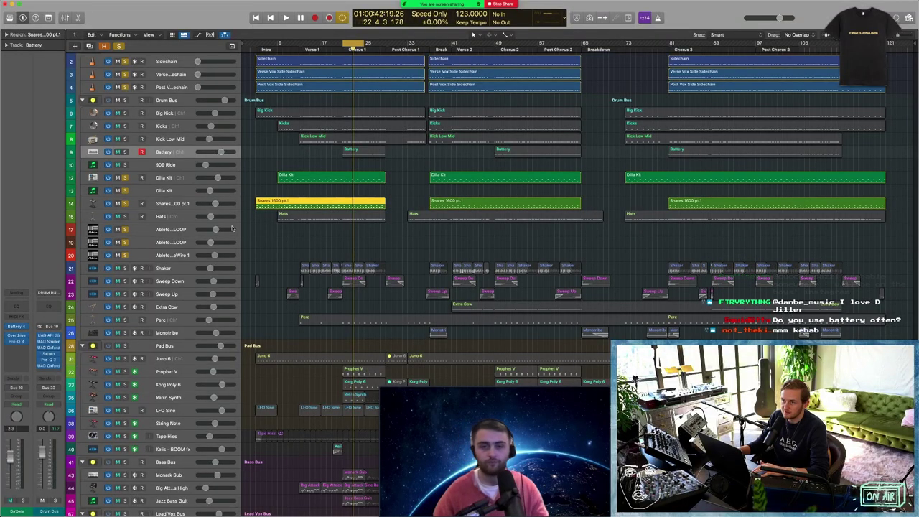
Audition the snares with the Ableton ReWire loops, then switch to Ableton Live and examine the break clips around bars 20 to 25
{"action": "key", "text": "space"}
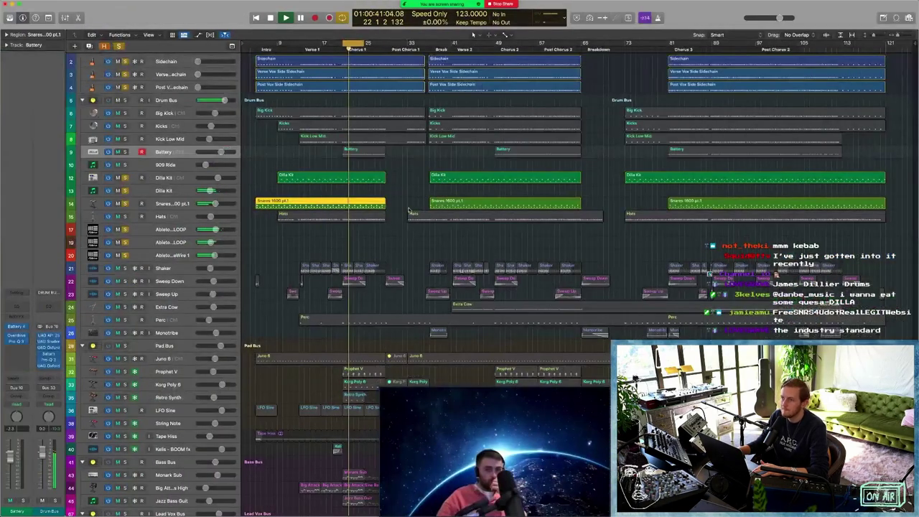
{"action": "left_click", "coordinate": [388, 246]}
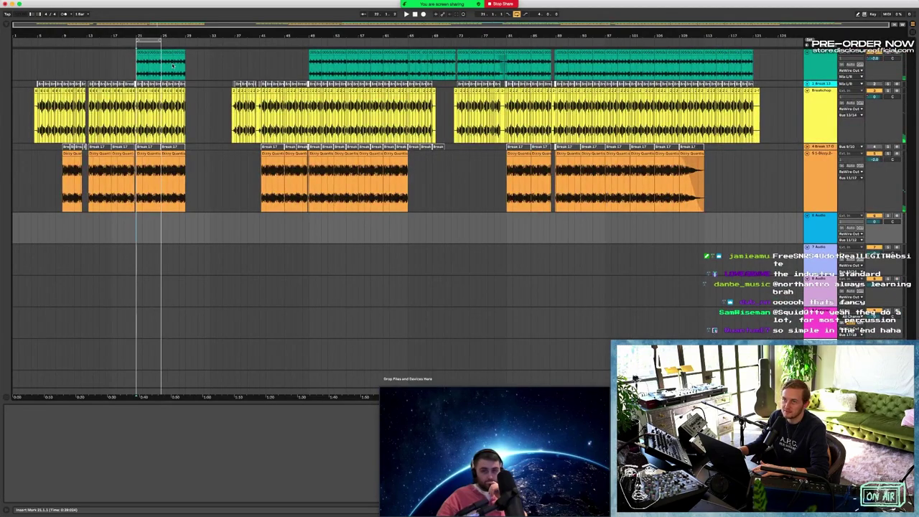
{"action": "left_click_drag", "start_coordinate": [137, 37], "coordinate": [135, 100]}
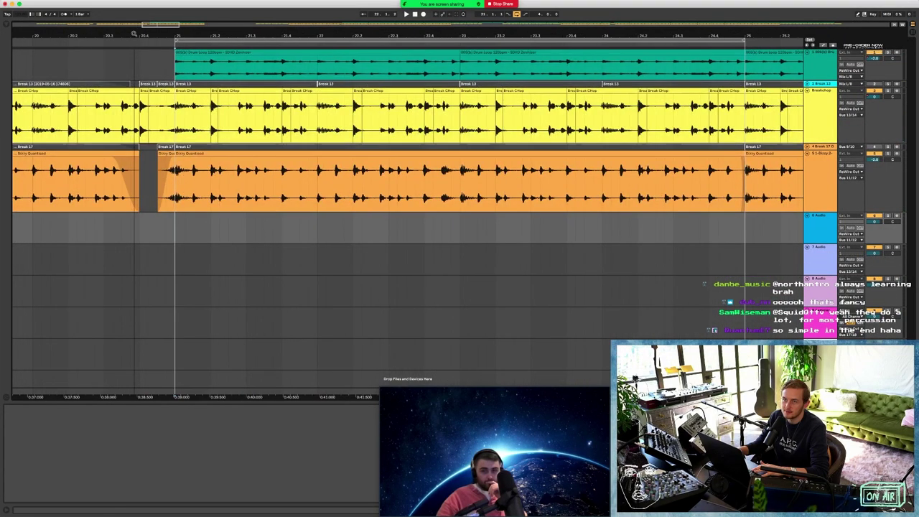
{"action": "left_click", "coordinate": [153, 92]}
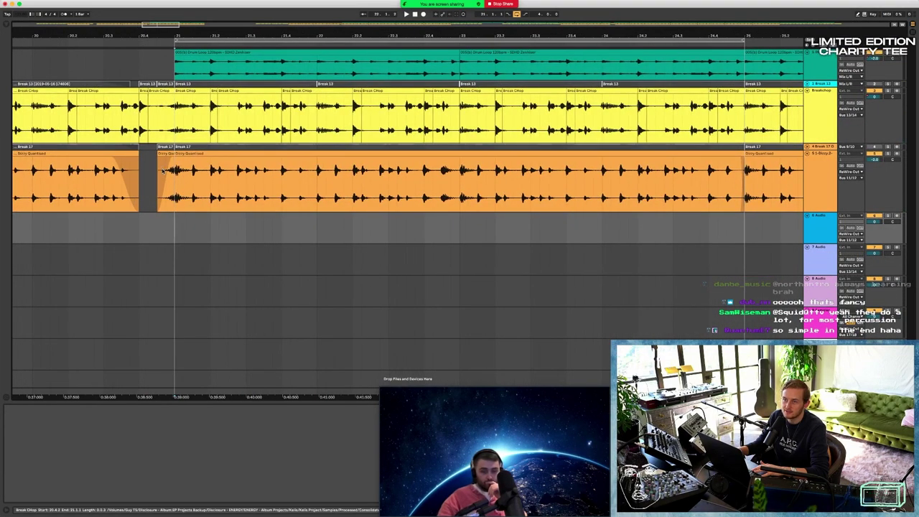
{"action": "left_click", "coordinate": [63, 42]}
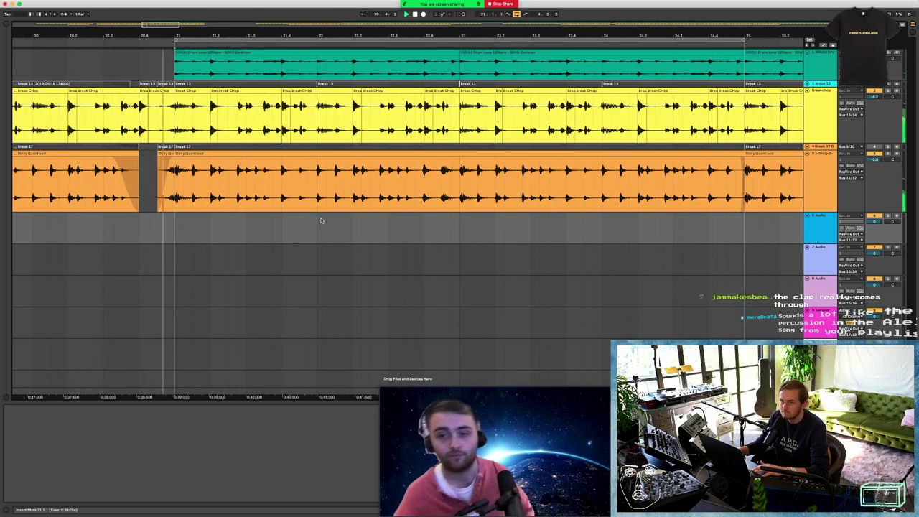
Switch back to Logic Pro and solo the Hats track in place of the Dilla Kit, snare and ReWire loop tracks
{"action": "key", "text": "ctrl+Left"}
{"action": "key", "text": "ctrl+Left"}
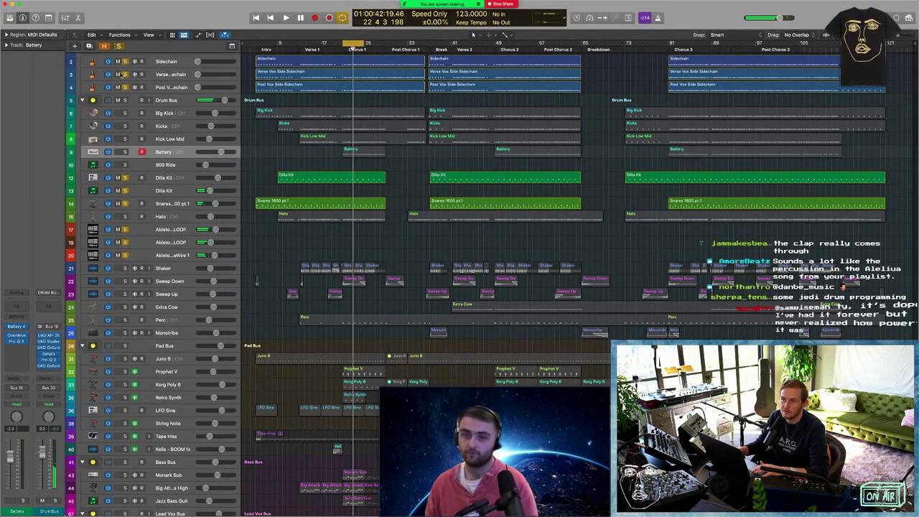
{"action": "left_click", "coordinate": [124, 61]}
{"action": "left_click", "coordinate": [124, 216]}
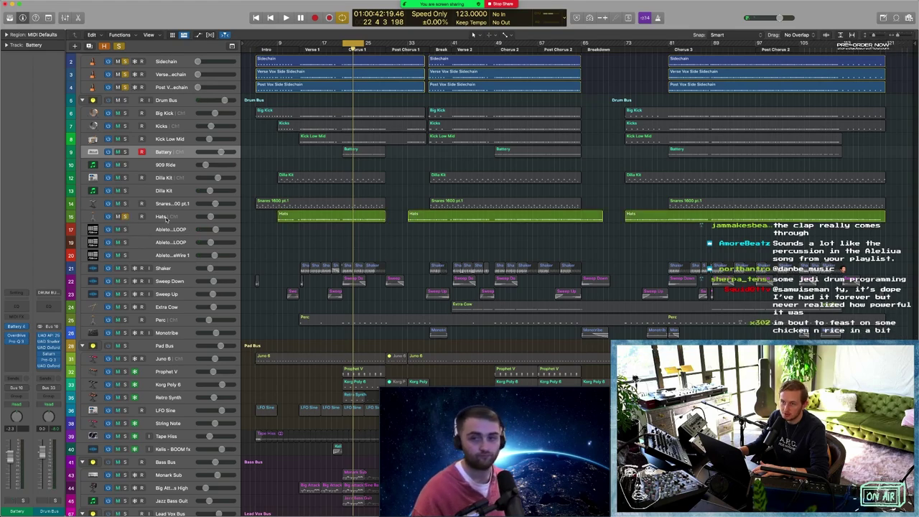
Solo the Garage Hats channels in the mixer, then start playback and open the first Hats region in the Piano Roll
{"action": "left_click", "coordinate": [322, 216]}
{"action": "key", "text": "x"}
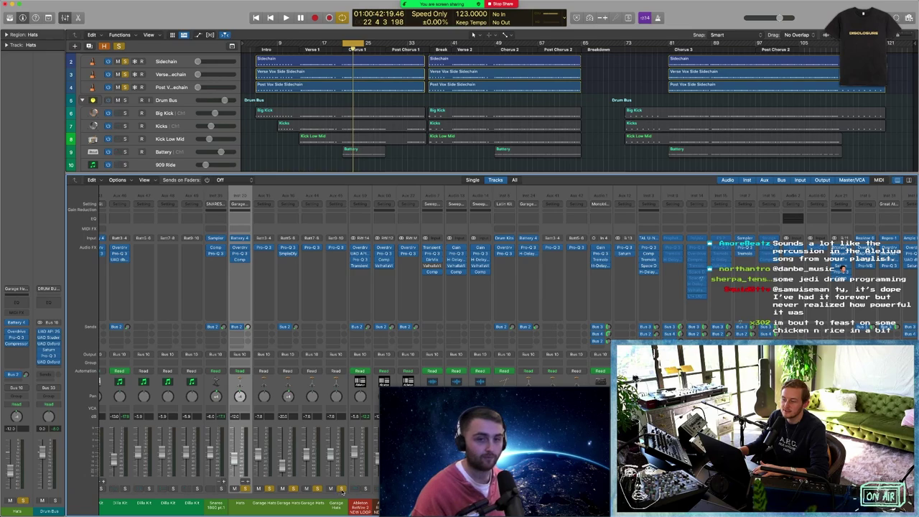
{"action": "scroll", "coordinate": [370, 120], "scroll_direction": "down", "scroll_amount": 6}
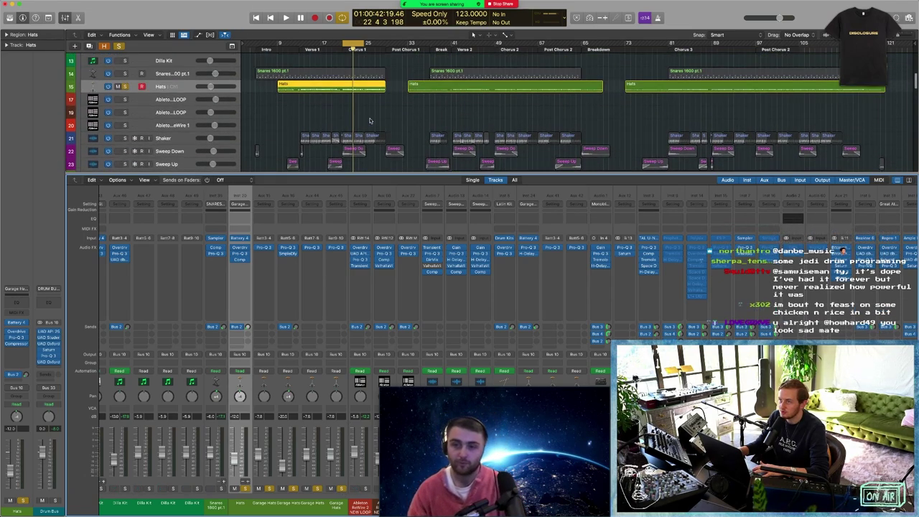
{"action": "key", "text": "space"}
{"action": "key", "text": "p"}
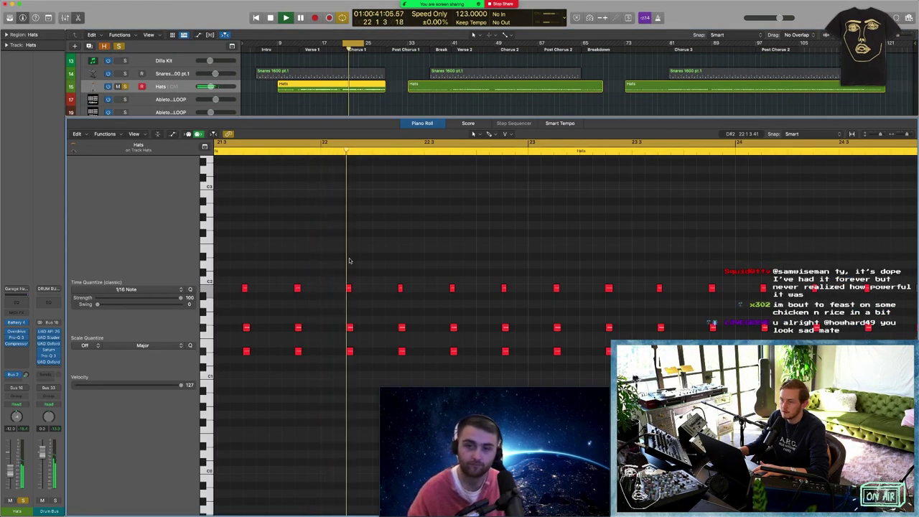
Widen the Piano Roll view to show the Hats notes across Chorus 1 and audition the pattern
{"action": "key", "text": "space"}
{"action": "key", "text": "super+Left"}
{"action": "key", "text": "super+Left"}
{"action": "key", "text": "super+Left"}
{"action": "key", "text": "super+Left"}
{"action": "key", "text": "super+Left"}
{"action": "key", "text": "super+Left"}
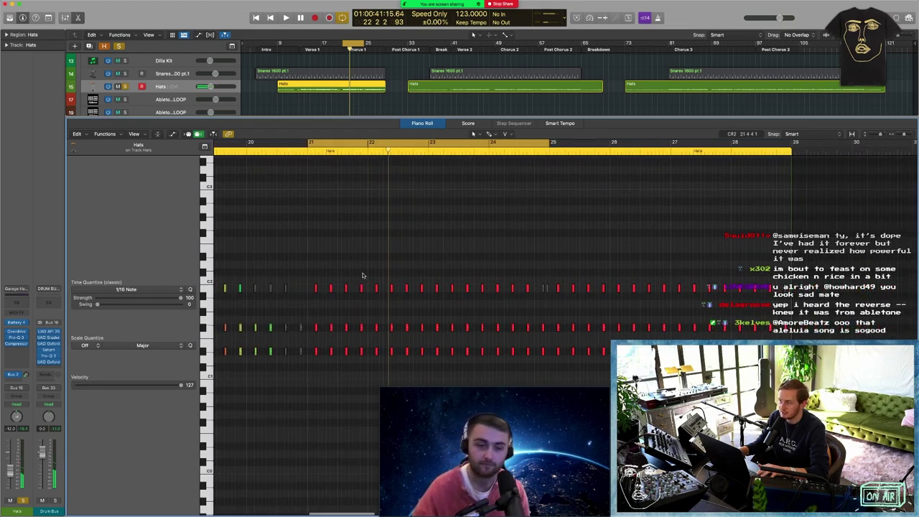
{"action": "key", "text": "space"}
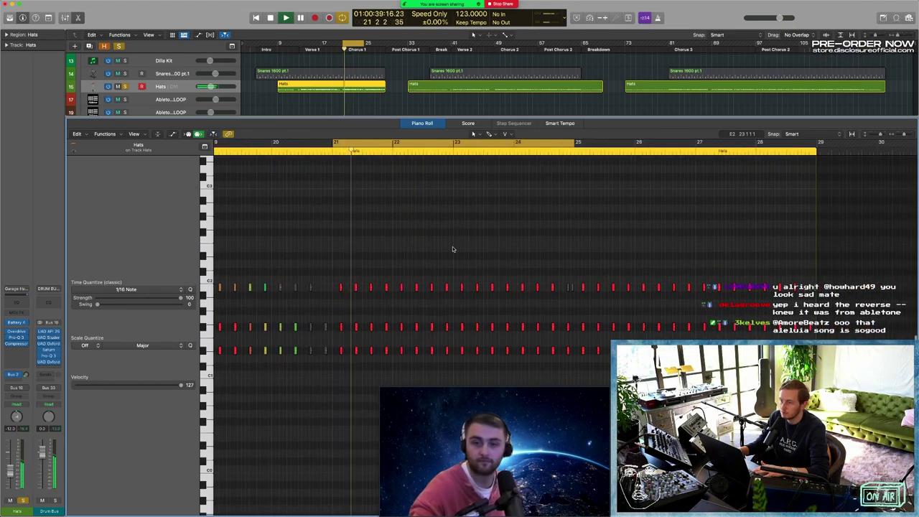
{"action": "key", "text": "space"}
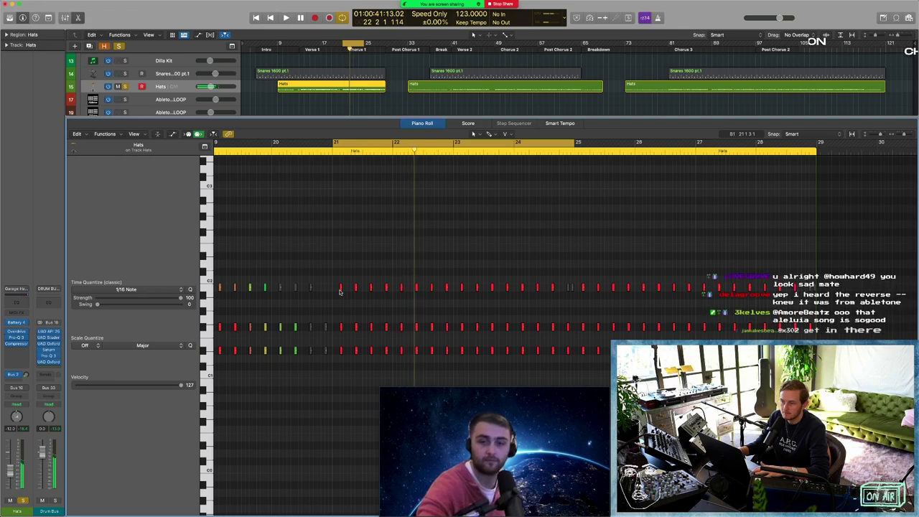
Audition the hi-hat layers by selecting the notes of each pitch in turn, then close the Hats editor
{"action": "left_click", "coordinate": [208, 290]}
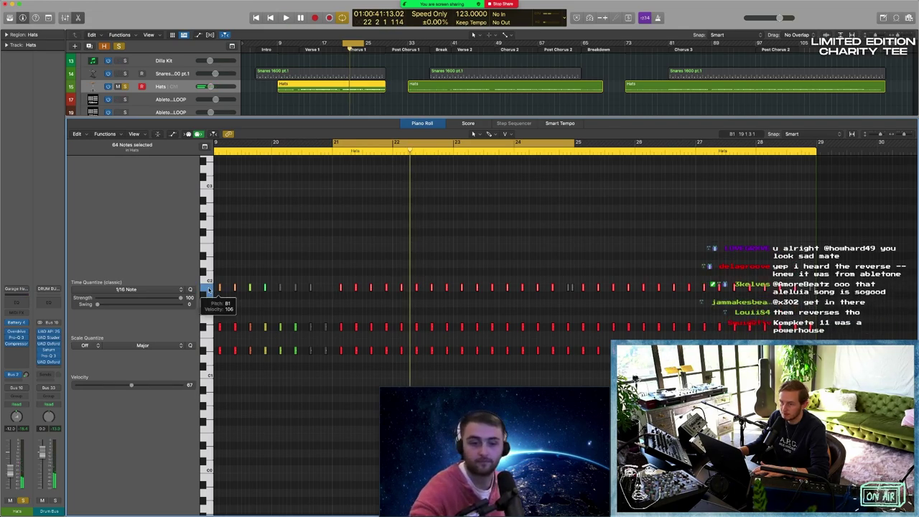
{"action": "left_click", "coordinate": [203, 328]}
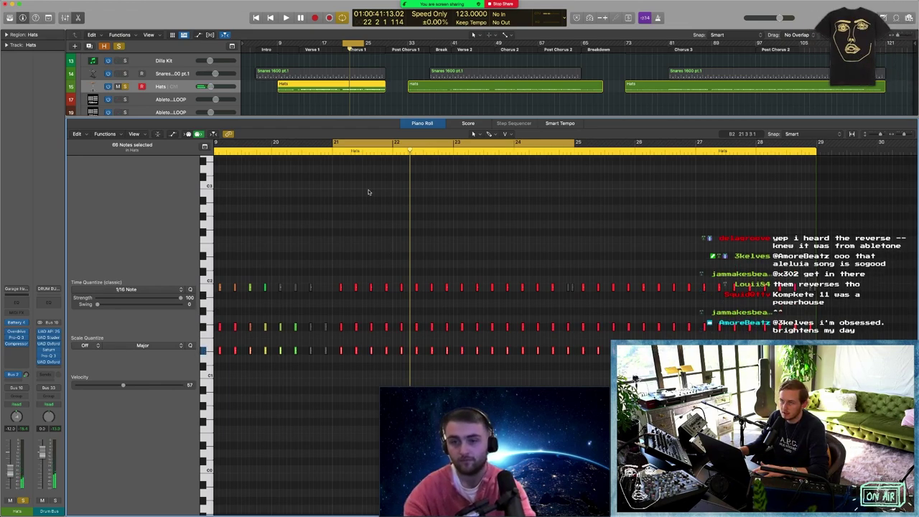
{"action": "key", "text": "e"}
Solo the drum tracks of the Drum Bus together and play them through Chorus 1
{"action": "scroll", "coordinate": [459, 216], "scroll_direction": "up", "scroll_amount": 5}
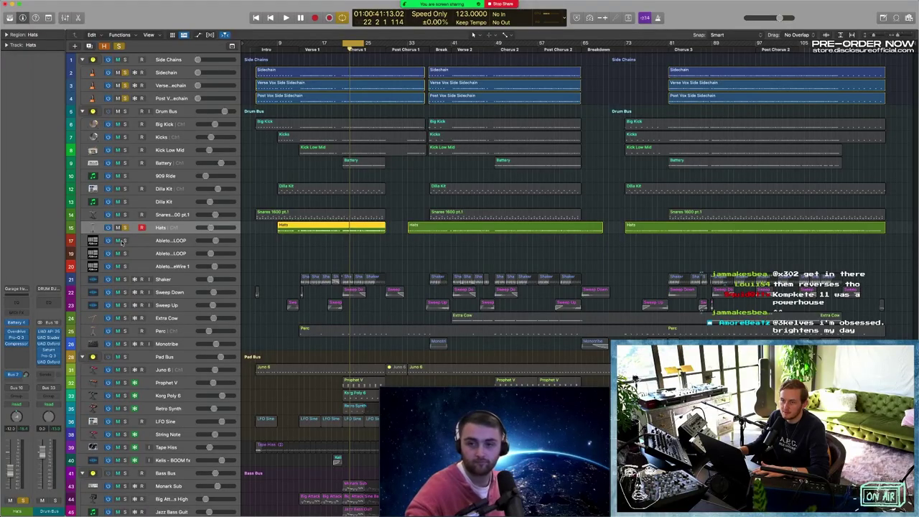
{"action": "left_click", "coordinate": [124, 112]}
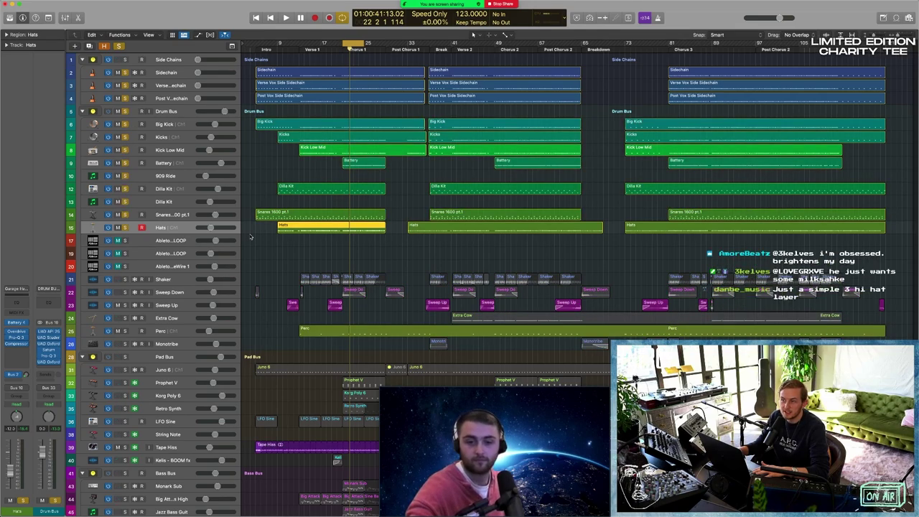
{"action": "key", "text": "space"}
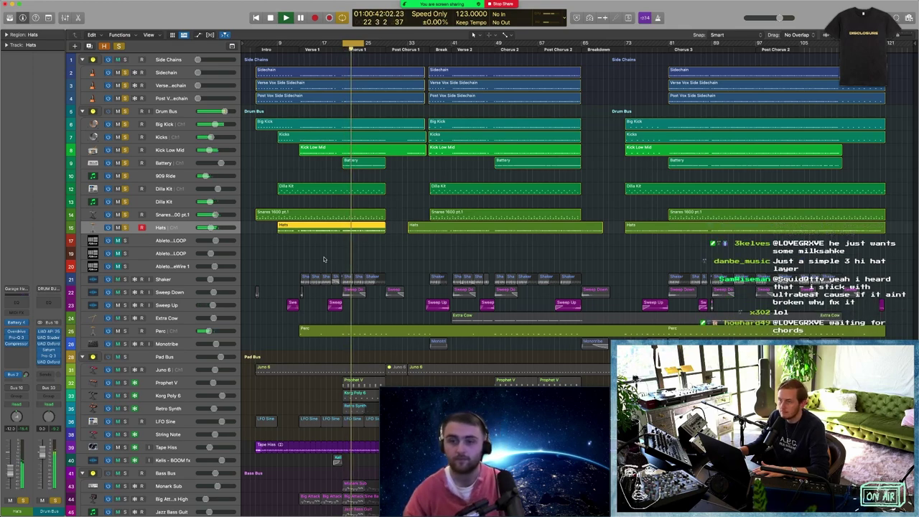
Play the soloed drum tracks over Chorus 1 again together with the Ableton break loops
{"action": "key", "text": "space"}
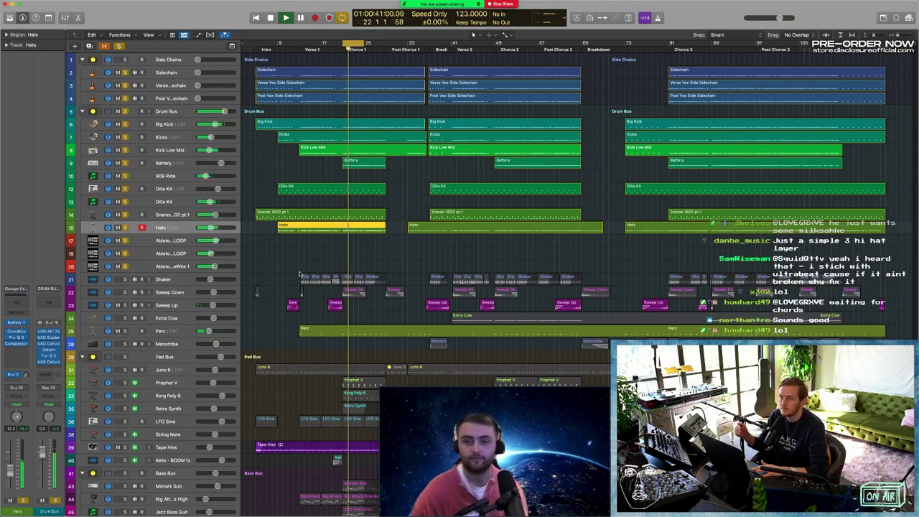
{"action": "key", "text": "space"}
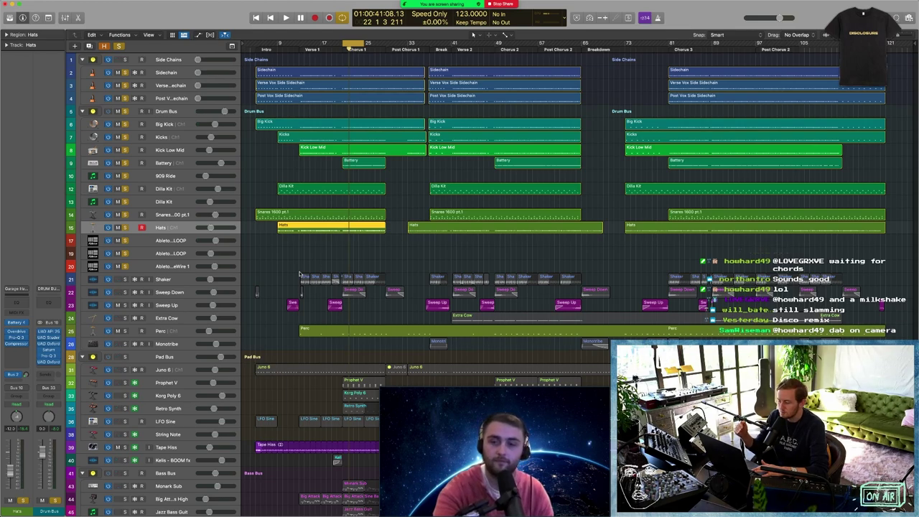
{"action": "key", "text": "space"}
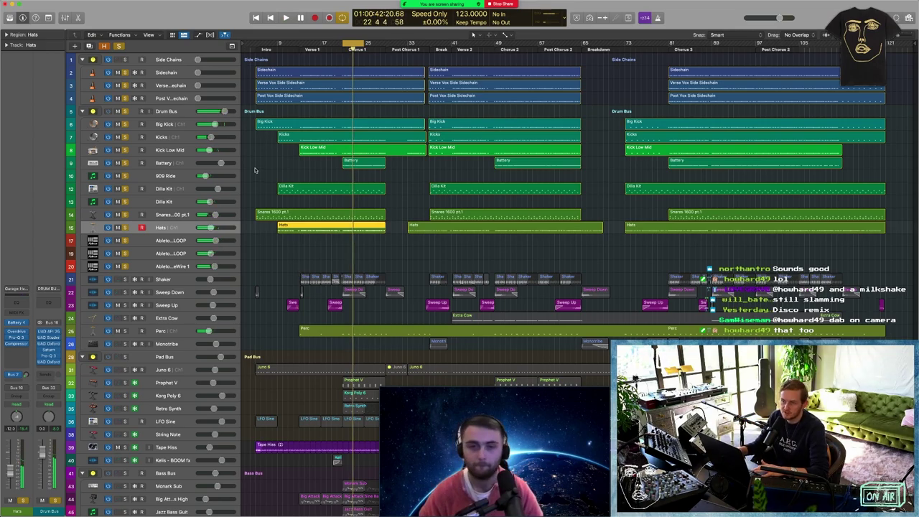
Add the Shaker, Sweep Down and Sweep Up tracks to the soloed drums and play Chorus 1
{"action": "scroll", "coordinate": [254, 170], "scroll_direction": "down", "scroll_amount": 5}
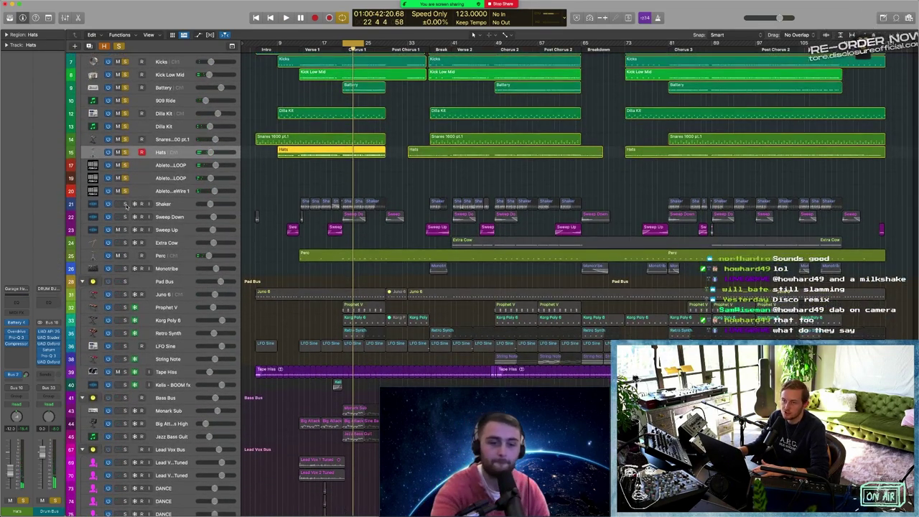
{"action": "left_click", "coordinate": [125, 206]}
{"action": "left_click", "coordinate": [118, 217]}
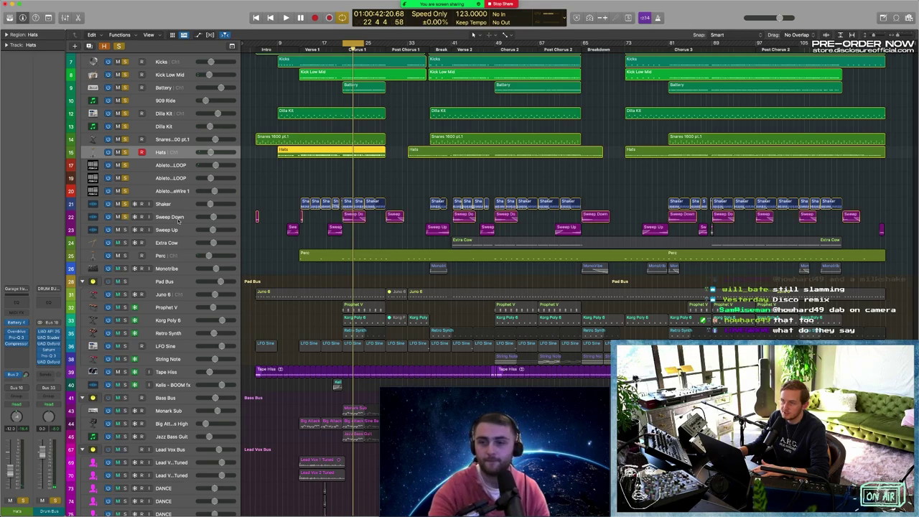
{"action": "scroll", "coordinate": [348, 209], "scroll_direction": "down", "scroll_amount": 1}
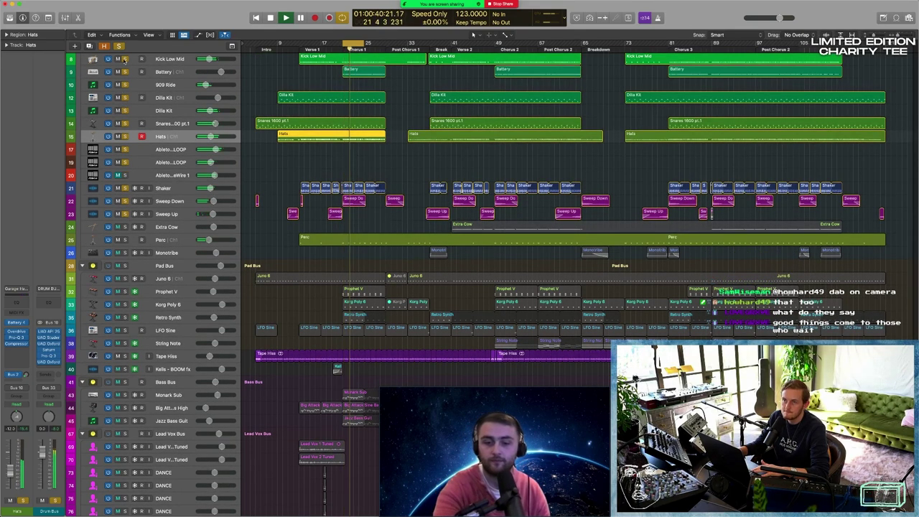
Clear the solos on the other drum tracks and solo only Shaker, Sweep Down and Sweep Up during playback
{"action": "scroll", "coordinate": [124, 60], "scroll_direction": "up", "scroll_amount": 1}
{"action": "left_click_drag", "start_coordinate": [125, 89], "coordinate": [125, 165]}
{"action": "left_click_drag", "start_coordinate": [124, 63], "coordinate": [126, 74]}
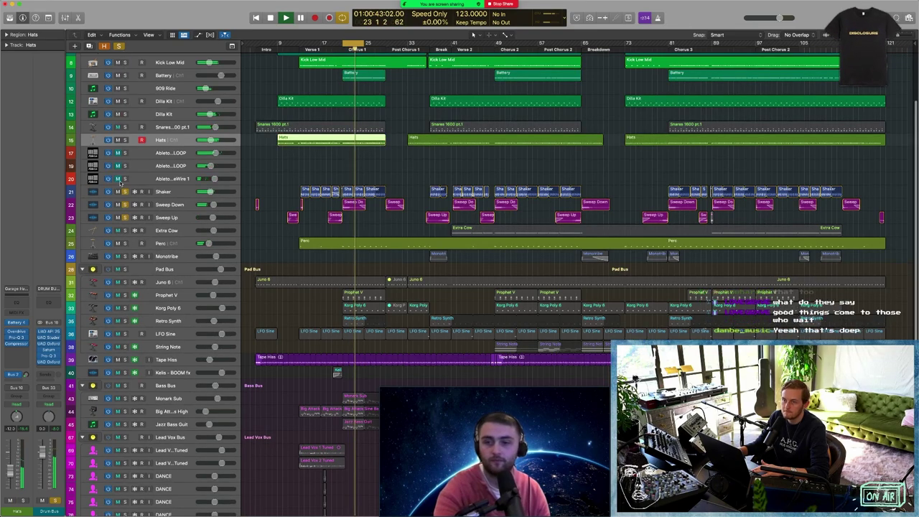
{"action": "scroll", "coordinate": [125, 87], "scroll_direction": "up", "scroll_amount": 4}
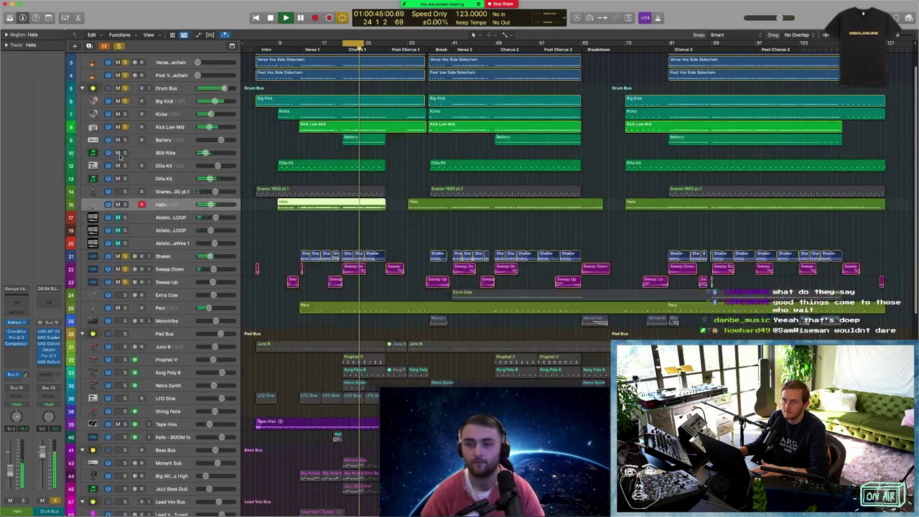
{"action": "left_click", "coordinate": [125, 89], "text": "alt"}
{"action": "left_click_drag", "start_coordinate": [125, 256], "coordinate": [125, 283]}
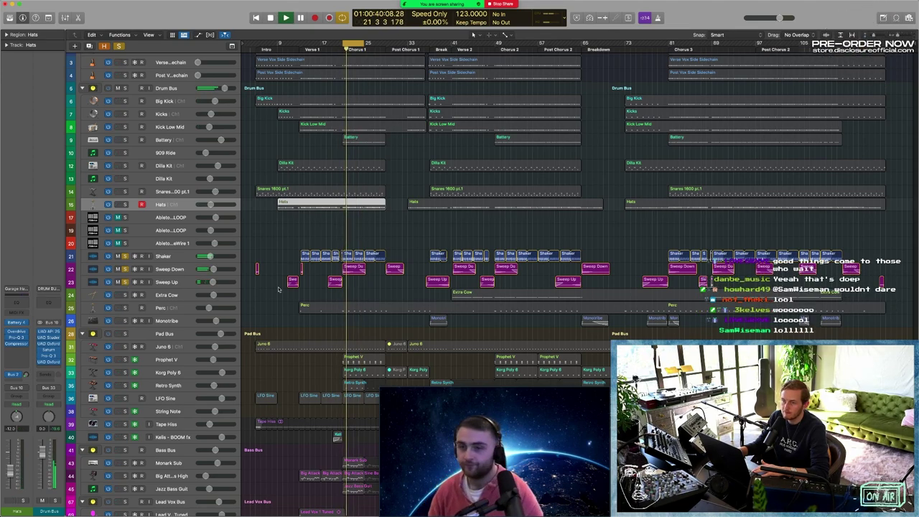
Examine the Shaker and sweep region waveforms around Chorus 1, then return to the full arrangement and deselect everything
{"action": "key", "text": "z"}
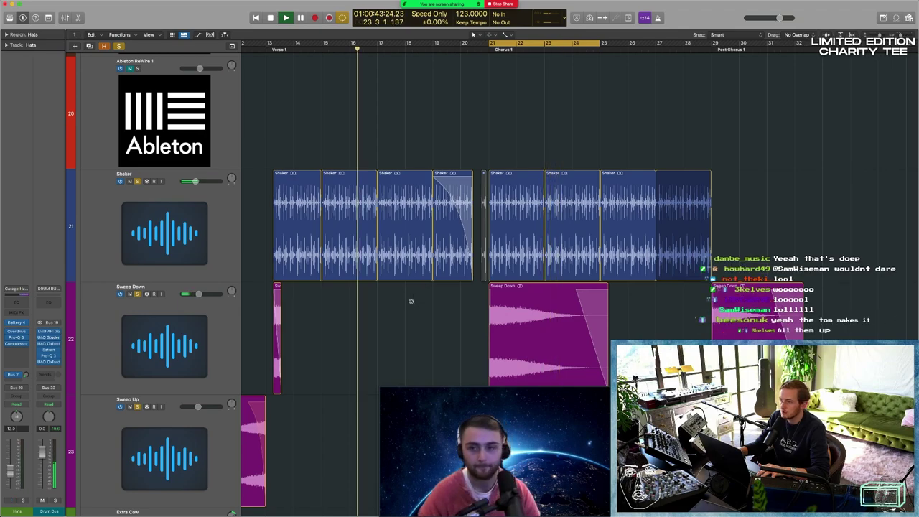
{"action": "key", "text": "z"}
{"action": "left_click", "coordinate": [322, 247]}
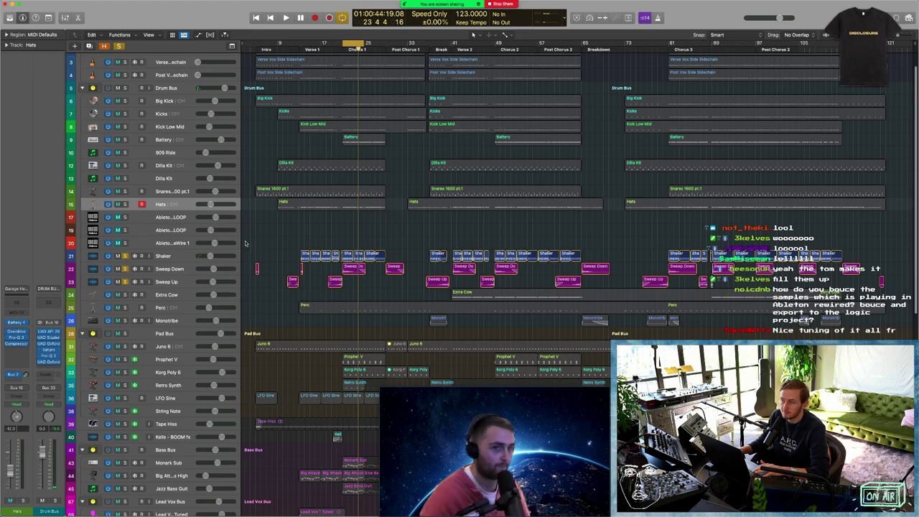
Clear the solos on Shaker, Sweep Down and Sweep Up, and select the Extra Cow track
{"action": "left_click", "coordinate": [124, 255]}
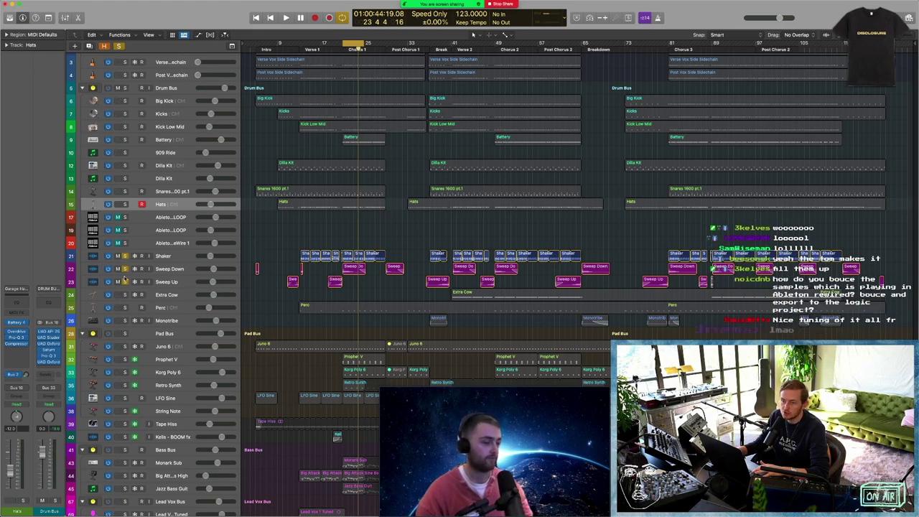
{"action": "left_click", "coordinate": [125, 269]}
{"action": "left_click", "coordinate": [125, 282]}
{"action": "left_click", "coordinate": [172, 295]}
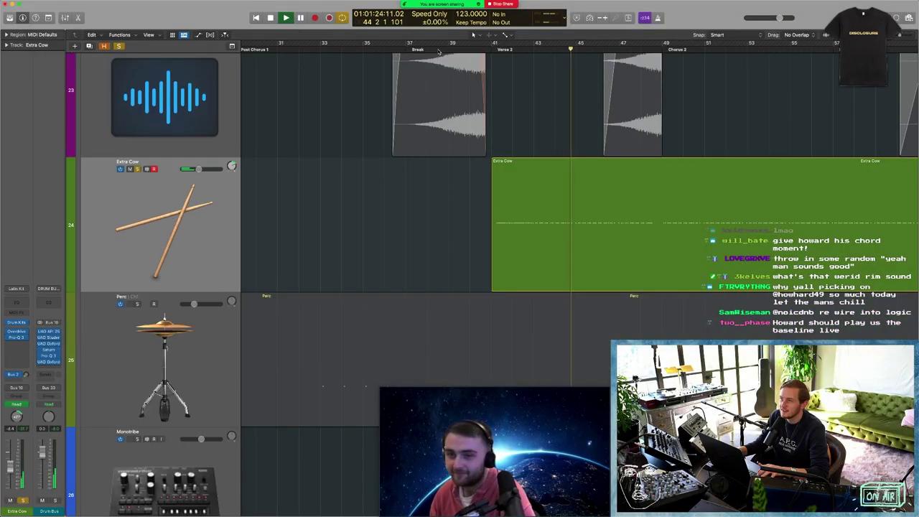
Move playback to the Break and solo the Drum Bus and Side Chains alongside the Extra Cow track
{"action": "key", "text": "super+Up"}
{"action": "key", "text": "super+Up"}
{"action": "key", "text": "super+Up"}
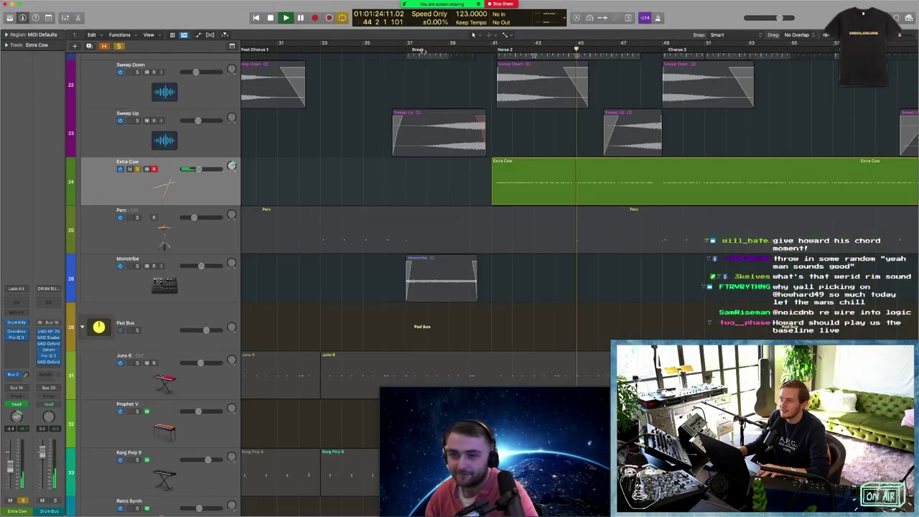
{"action": "left_click", "coordinate": [425, 49]}
{"action": "scroll", "coordinate": [139, 137], "scroll_direction": "up", "scroll_amount": 10}
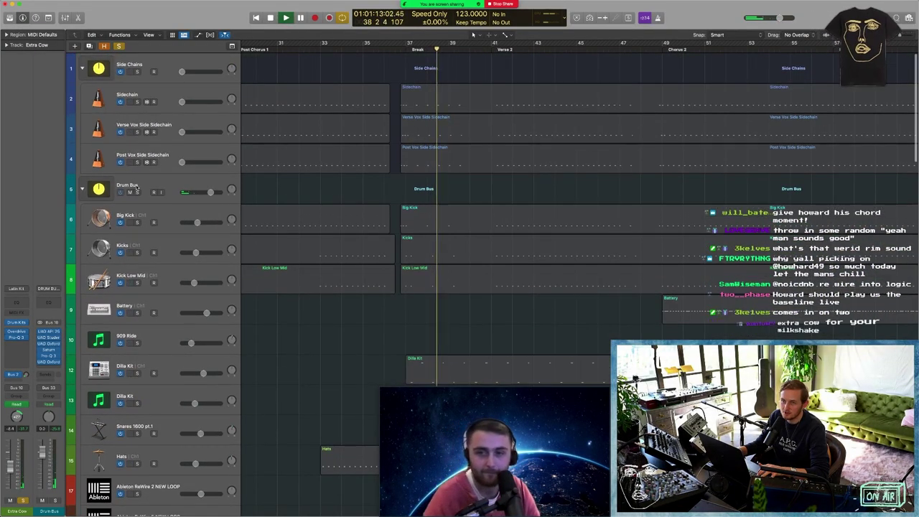
{"action": "left_click_drag", "start_coordinate": [137, 192], "coordinate": [139, 72]}
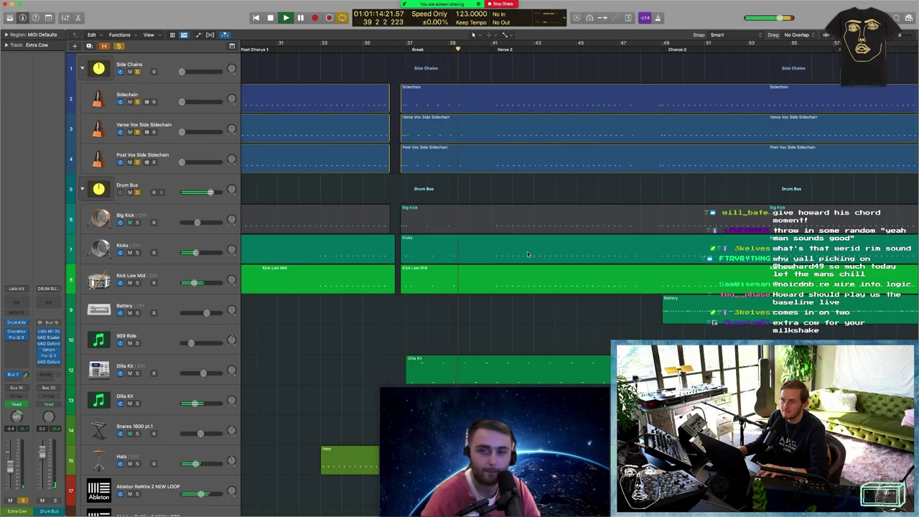
Audition the Extra Cow part with the drums at the start of Verse 2, then clear its solo
{"action": "scroll", "coordinate": [530, 257], "scroll_direction": "down", "scroll_amount": 15}
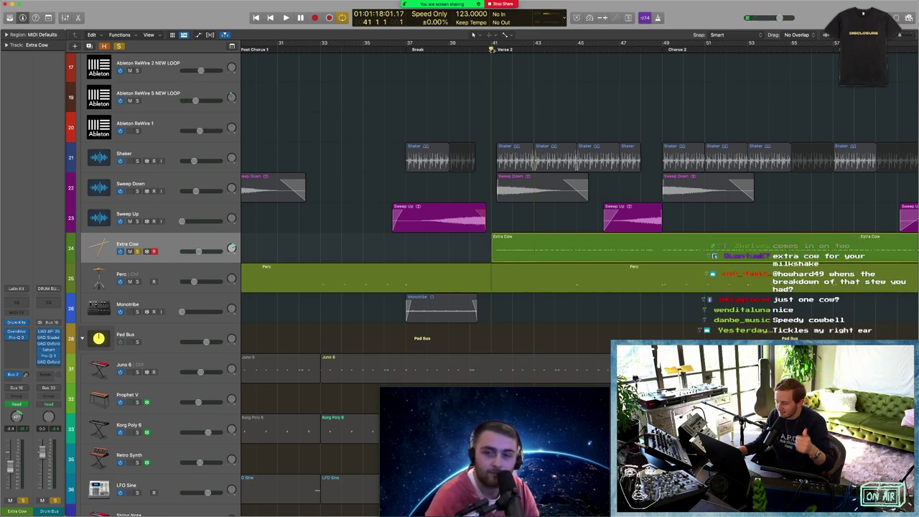
{"action": "key", "text": "space"}
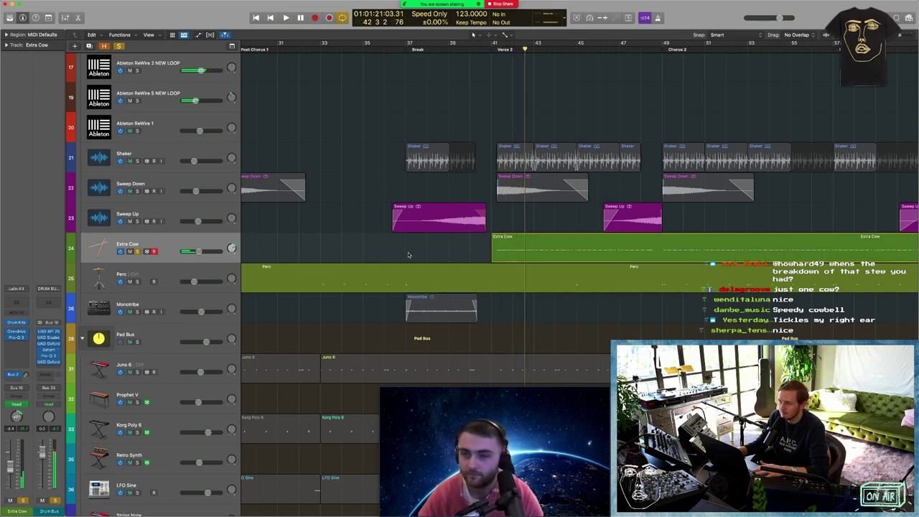
{"action": "left_click", "coordinate": [137, 251]}
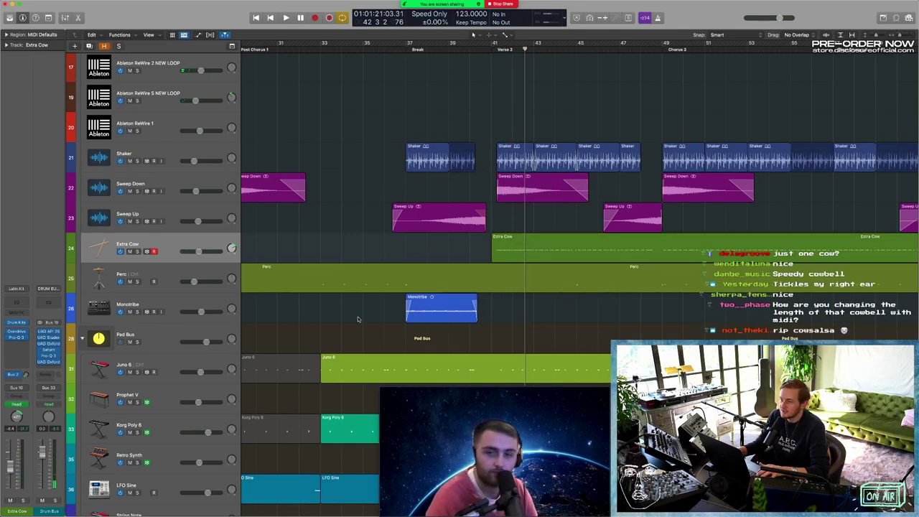
Inspect the Monotribe audio region's waveform at the Break, then return to an overview of the whole arrangement
{"action": "left_click_drag", "start_coordinate": [515, 310], "coordinate": [517, 310]}
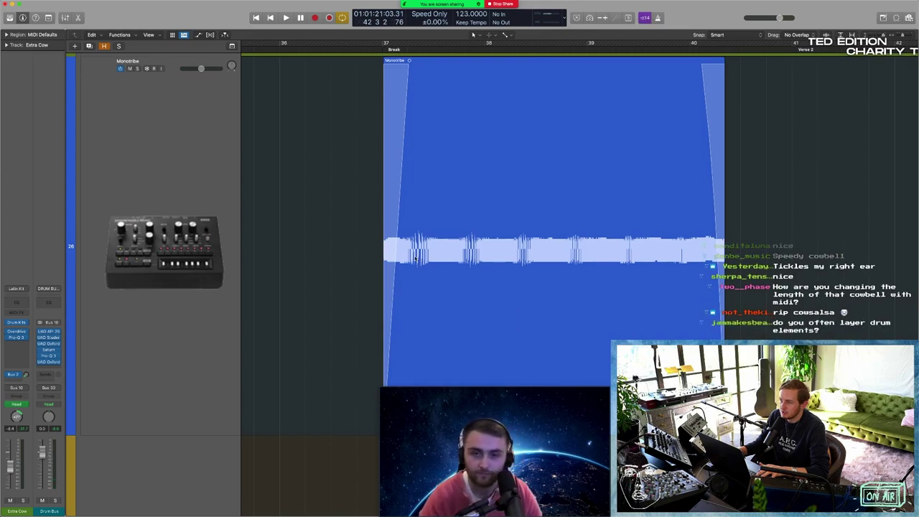
{"action": "left_click", "coordinate": [319, 245], "text": "ctrl+alt"}
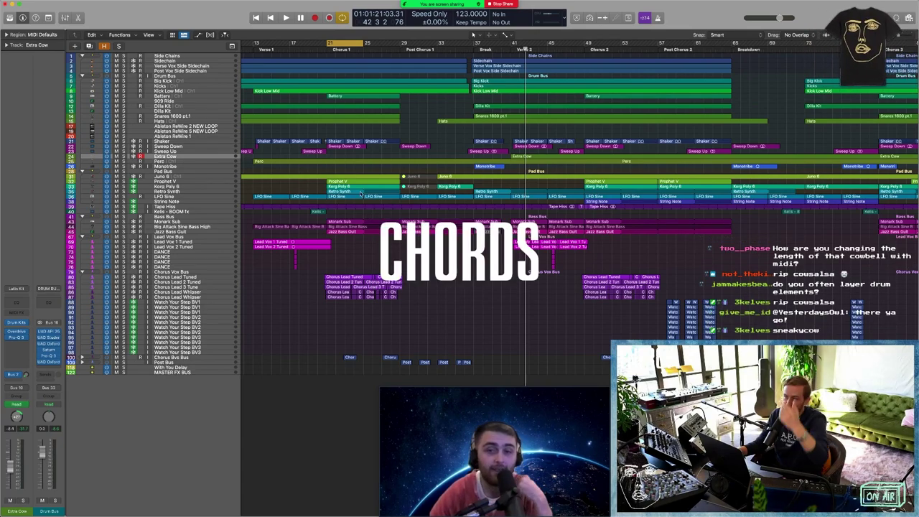
{"action": "scroll", "coordinate": [313, 194], "scroll_direction": "left", "scroll_amount": 5}
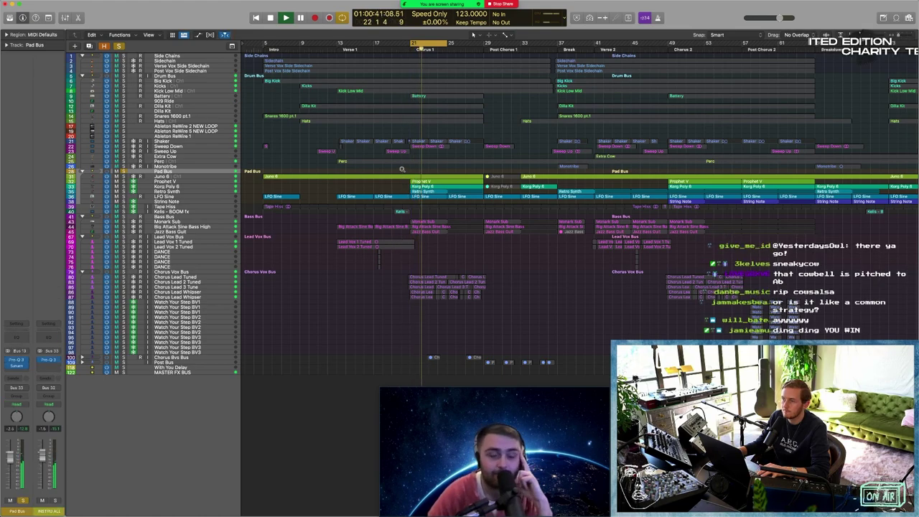
Open the Prophet V region at Chorus 1 in the Piano Roll and audition the top note of the bar 24 chord
{"action": "left_click_drag", "start_coordinate": [400, 171], "coordinate": [521, 242]}
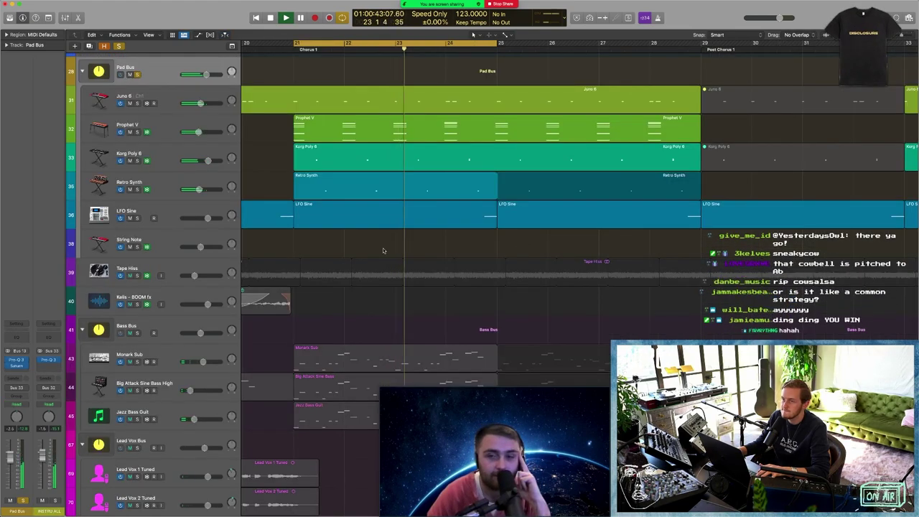
{"action": "scroll", "coordinate": [370, 252], "scroll_direction": "up", "scroll_amount": 3}
{"action": "scroll", "coordinate": [369, 251], "scroll_direction": "left", "scroll_amount": 1}
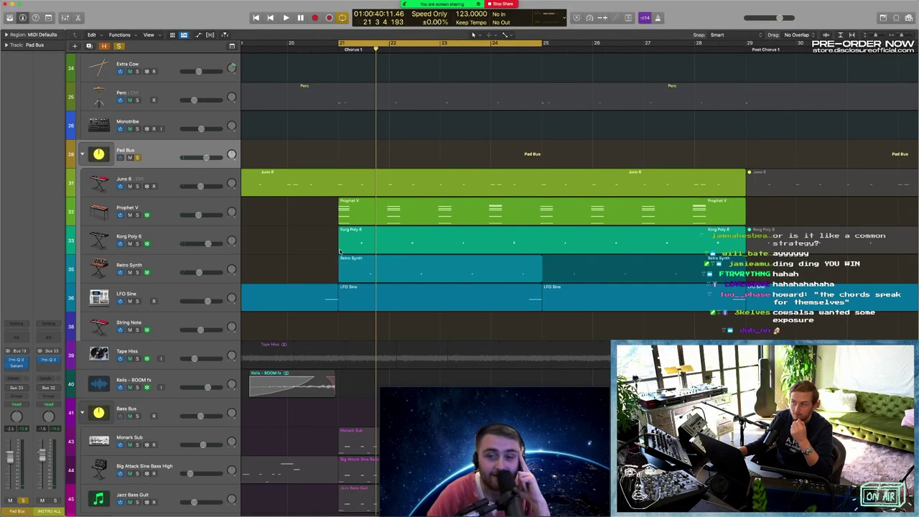
{"action": "double_click", "coordinate": [352, 212]}
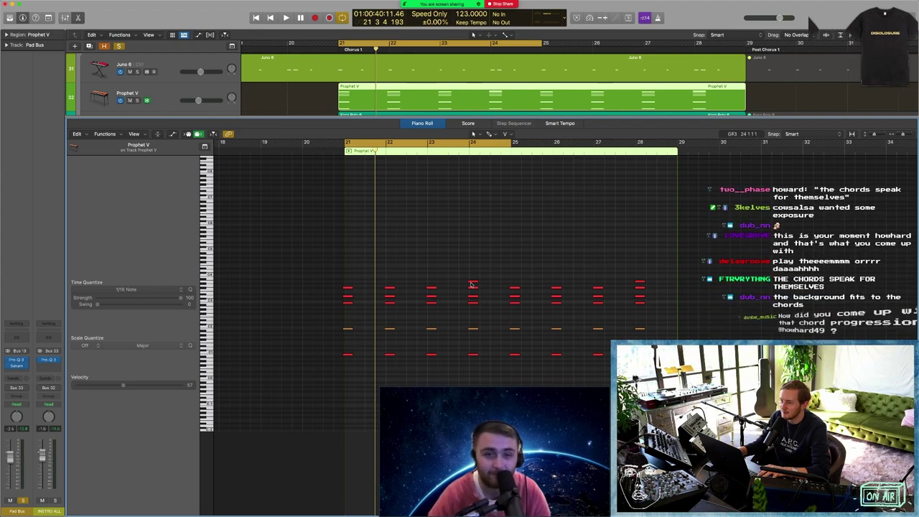
{"action": "left_click", "coordinate": [472, 283]}
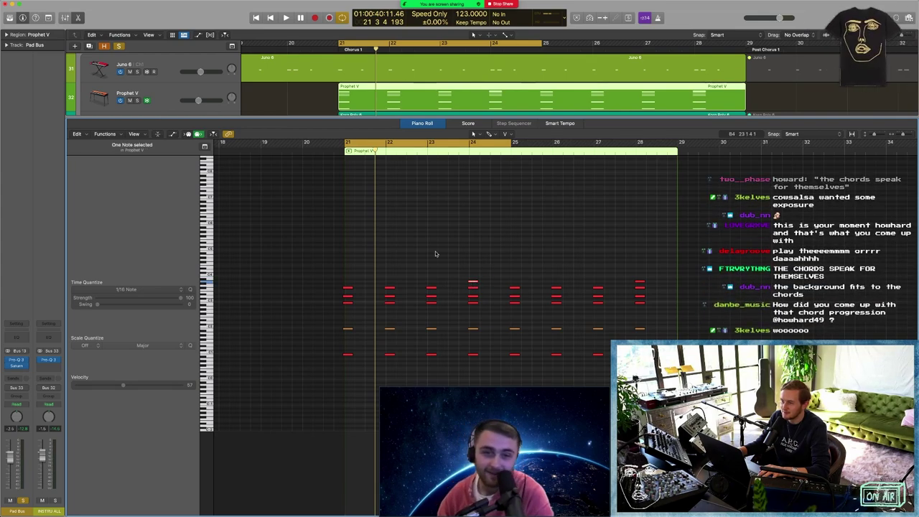
{"action": "left_click", "coordinate": [401, 234]}
Play the Pad Bus chords at Chorus 1, then add the Bass Bus to the solo and play both together
{"action": "key", "text": "space"}
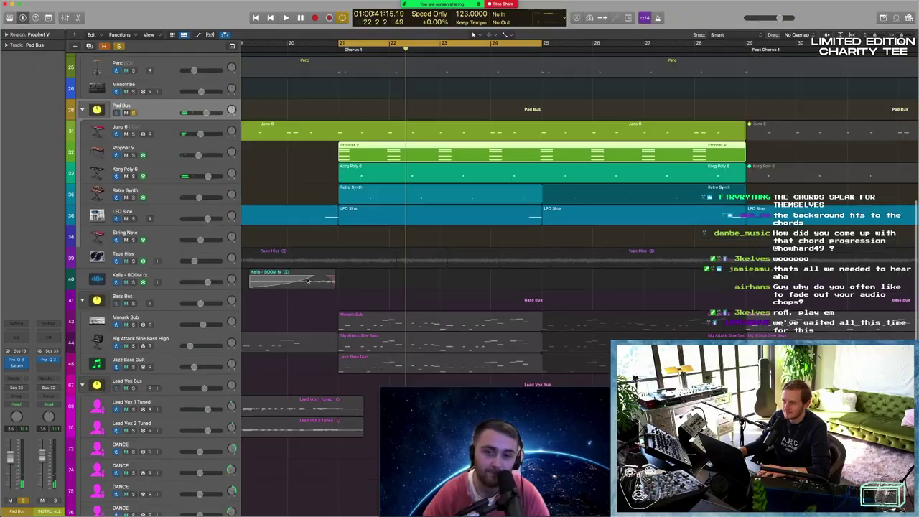
{"action": "left_click", "coordinate": [133, 303]}
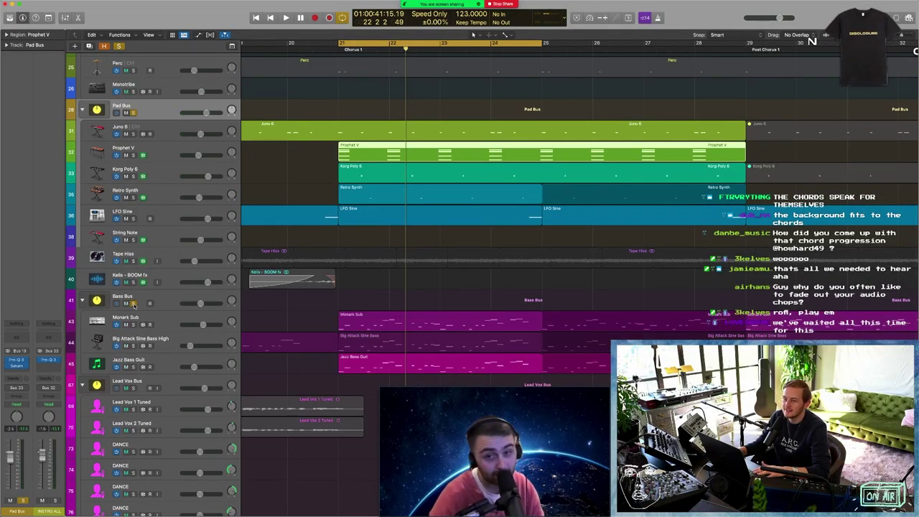
{"action": "key", "text": "space"}
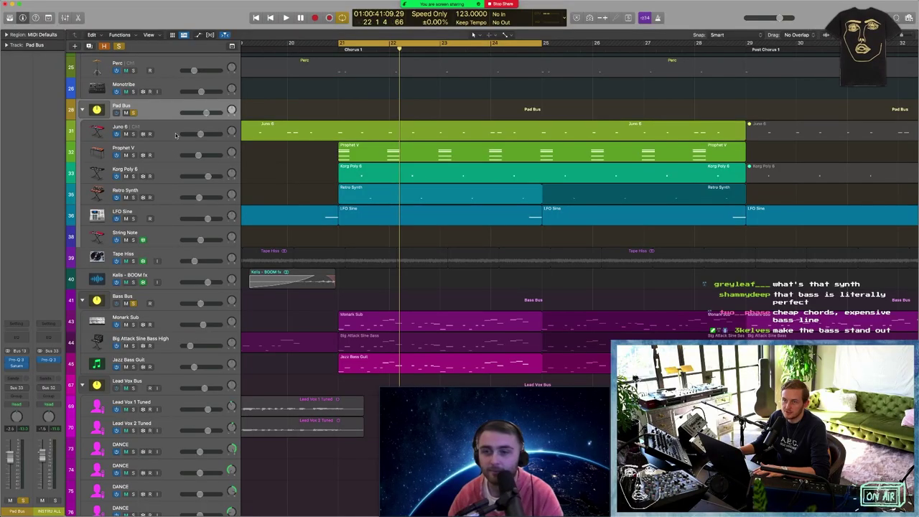
Examine the layered chord synth tracks from Juno 6 to Retro Synth, selecting them together and then individually
{"action": "left_click", "coordinate": [176, 135]}
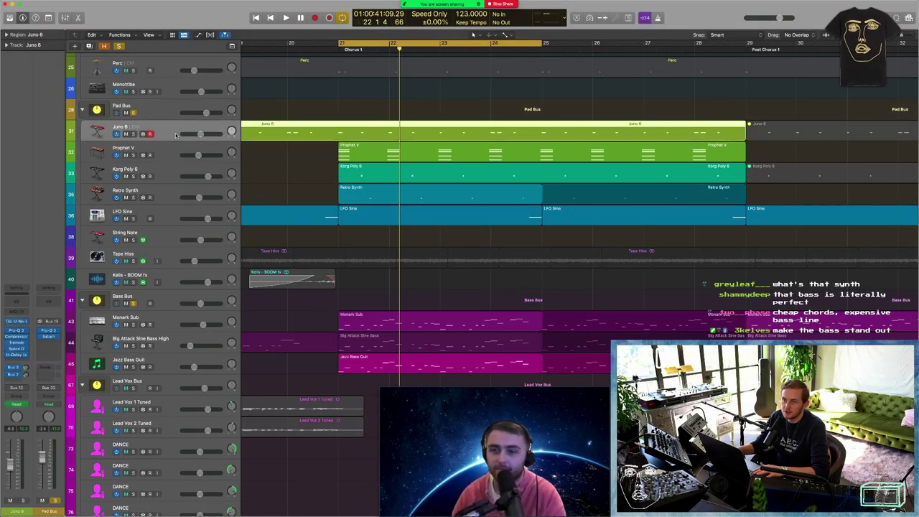
{"action": "left_click", "coordinate": [168, 195], "text": "shift"}
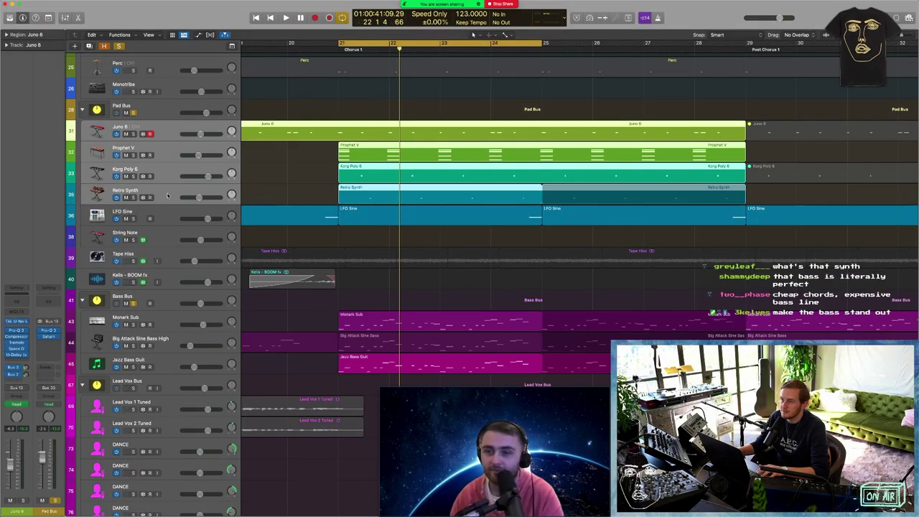
{"action": "left_click", "coordinate": [290, 176]}
{"action": "scroll", "coordinate": [311, 219], "scroll_direction": "up", "scroll_amount": 3}
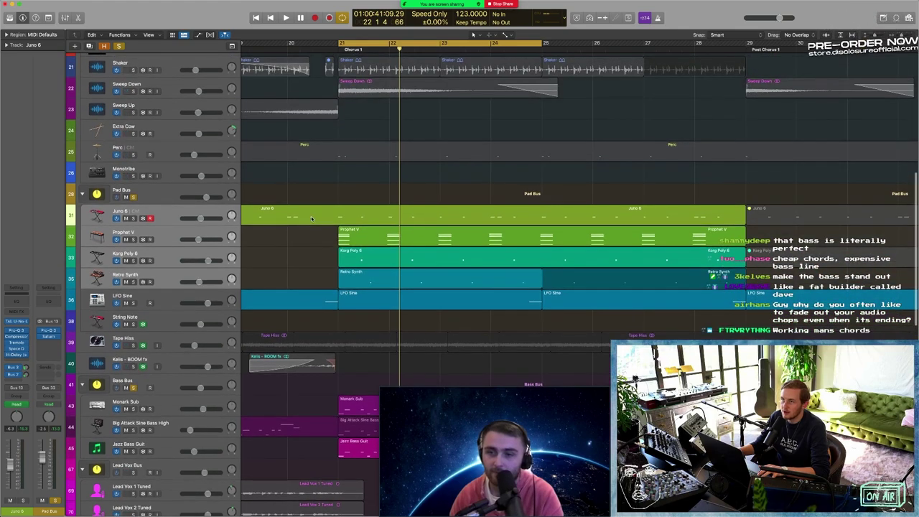
{"action": "key", "text": "super+Down"}
{"action": "scroll", "coordinate": [312, 259], "scroll_direction": "down", "scroll_amount": 1}
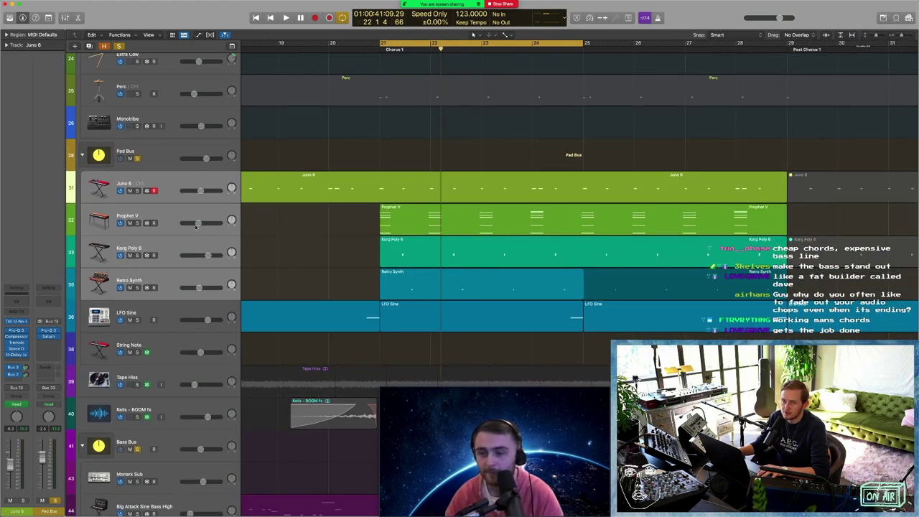
{"action": "left_click", "coordinate": [172, 219]}
{"action": "key", "text": "Down"}
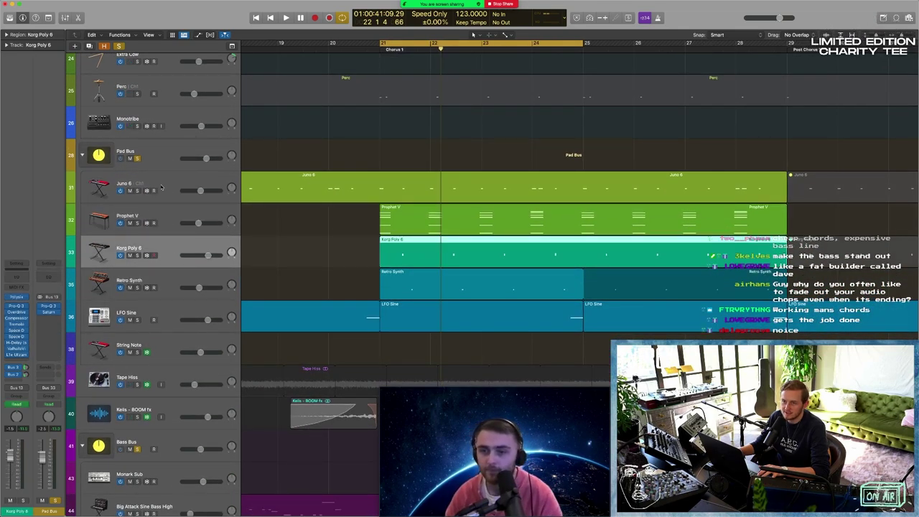
Solo the Juno 6 track within the Pad Bus and start playback at Chorus 1
{"action": "left_click", "coordinate": [139, 199]}
{"action": "left_click", "coordinate": [139, 191]}
{"action": "key", "text": "space"}
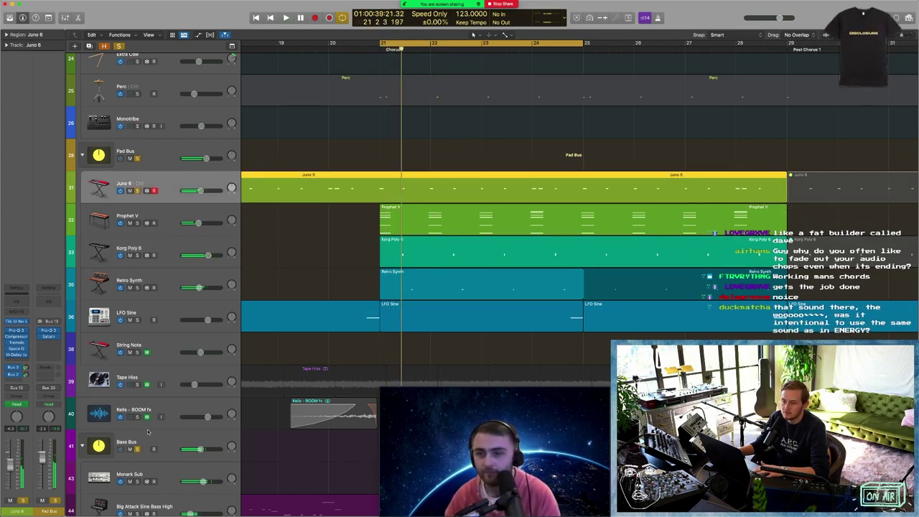
Take the Bass Bus and Pad Bus out of solo, leaving only Juno 6 soloed, and play it at Chorus 1
{"action": "left_click", "coordinate": [138, 449]}
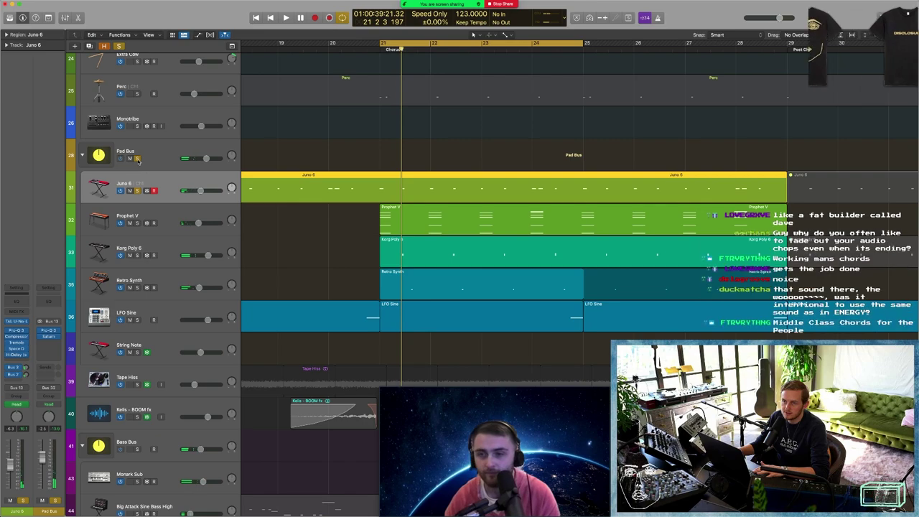
{"action": "left_click", "coordinate": [138, 158]}
{"action": "key", "text": "space"}
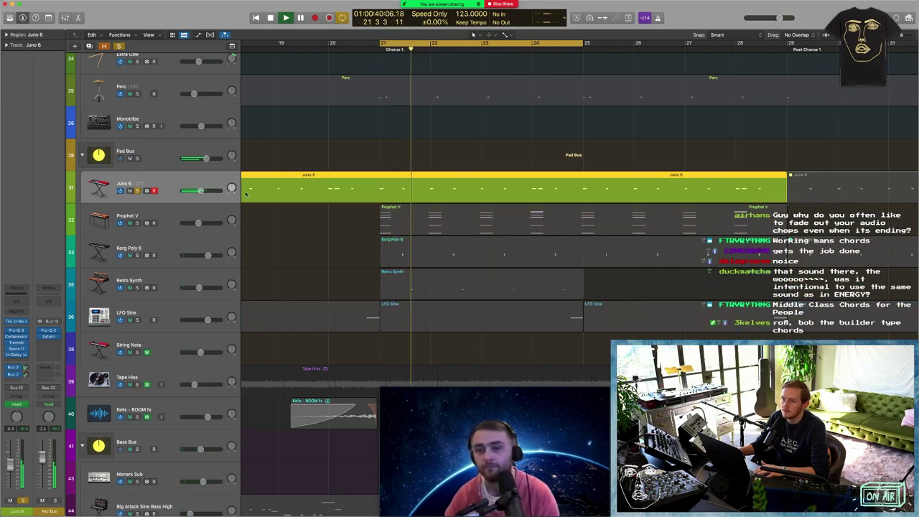
Open the TAL-U-No-LX synth on Juno 6, examine its settings while the part plays, and close it
{"action": "left_click", "coordinate": [18, 322]}
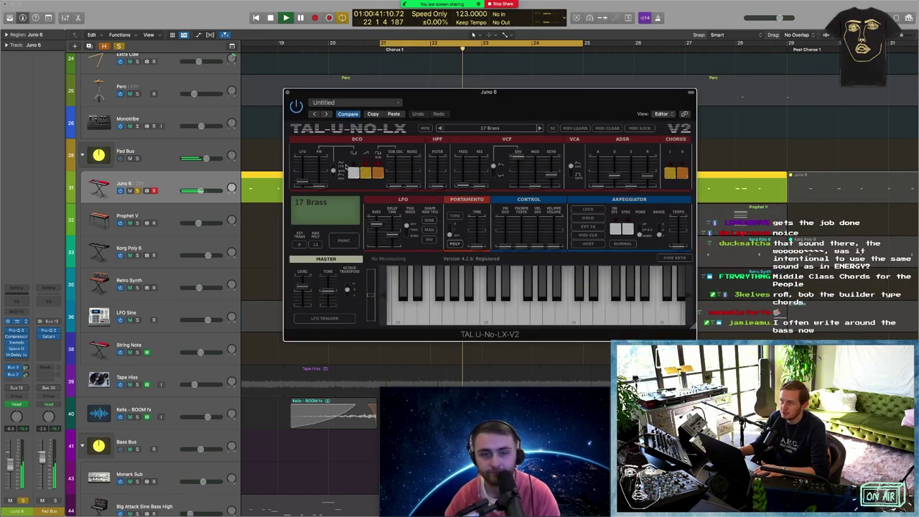
{"action": "left_click_drag", "start_coordinate": [452, 104], "coordinate": [305, 77]}
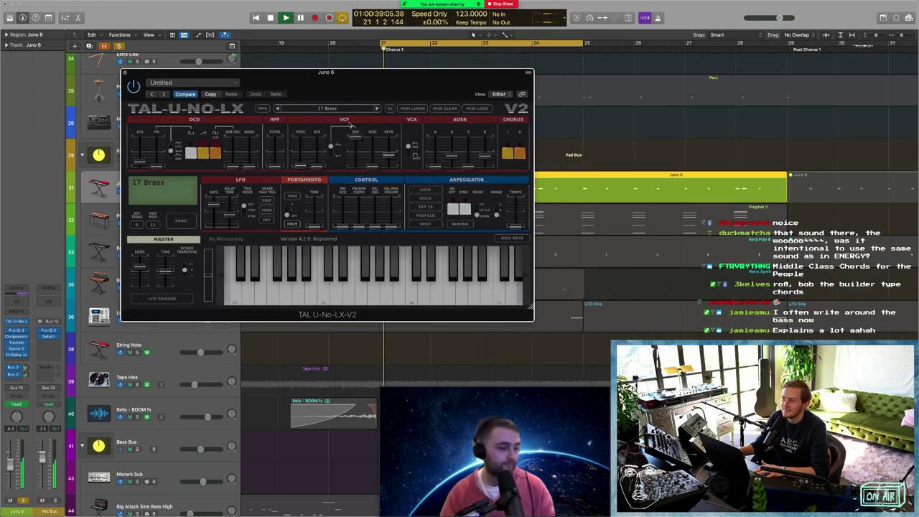
{"action": "key", "text": "space"}
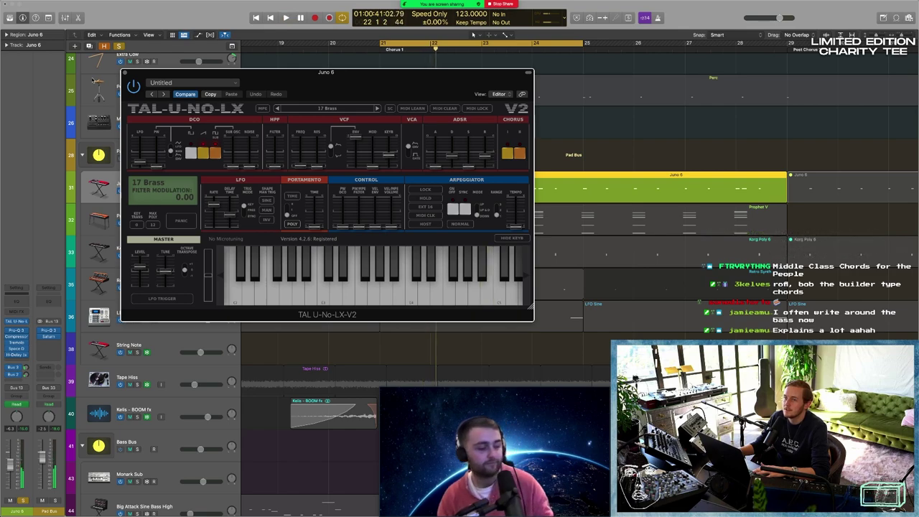
{"action": "left_click", "coordinate": [124, 75]}
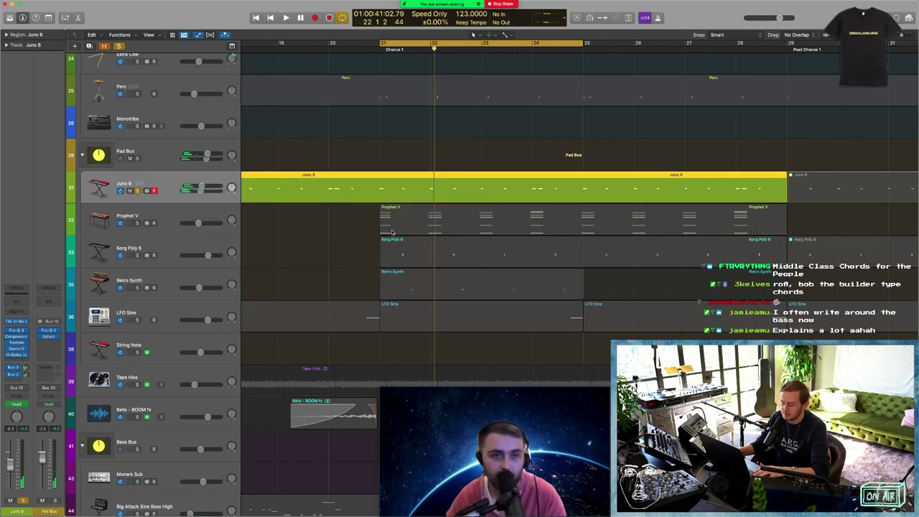
Show track automation, expand the Juno 6 automation lanes, and play the part leading into Chorus 1
{"action": "key", "text": "a"}
{"action": "key", "text": "super+Left"}
{"action": "key", "text": "super+Left"}
{"action": "key", "text": "super+Left"}
{"action": "scroll", "coordinate": [310, 207], "scroll_direction": "left", "scroll_amount": 2}
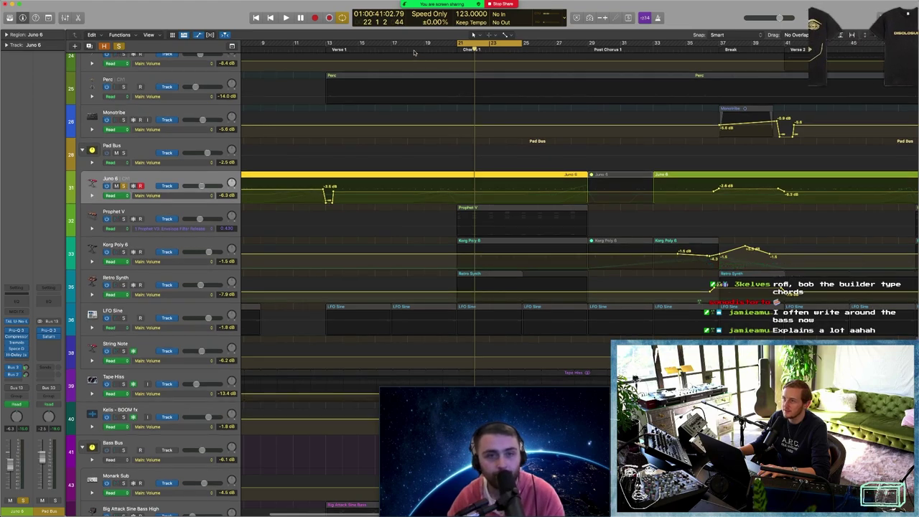
{"action": "left_click", "coordinate": [92, 195]}
{"action": "key", "text": "space"}
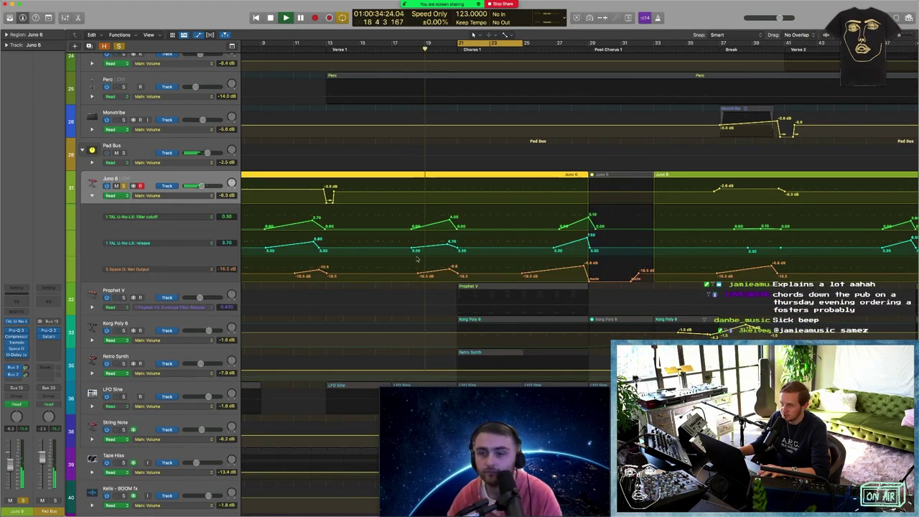
Try a higher peak in the Juno 6 release automation just before Chorus 1 during playback
{"action": "scroll", "coordinate": [423, 249], "scroll_direction": "down", "scroll_amount": 2}
{"action": "left_click_drag", "start_coordinate": [448, 242], "coordinate": [450, 237]}
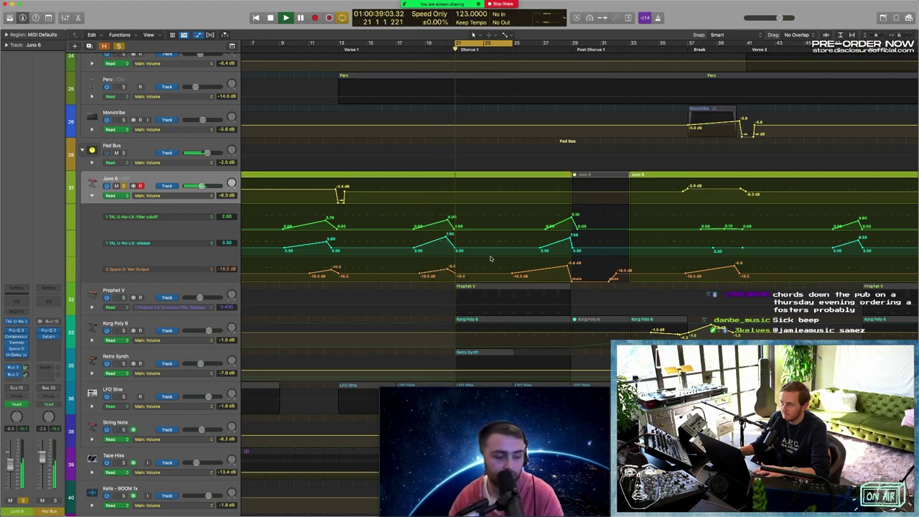
{"action": "key", "text": "space"}
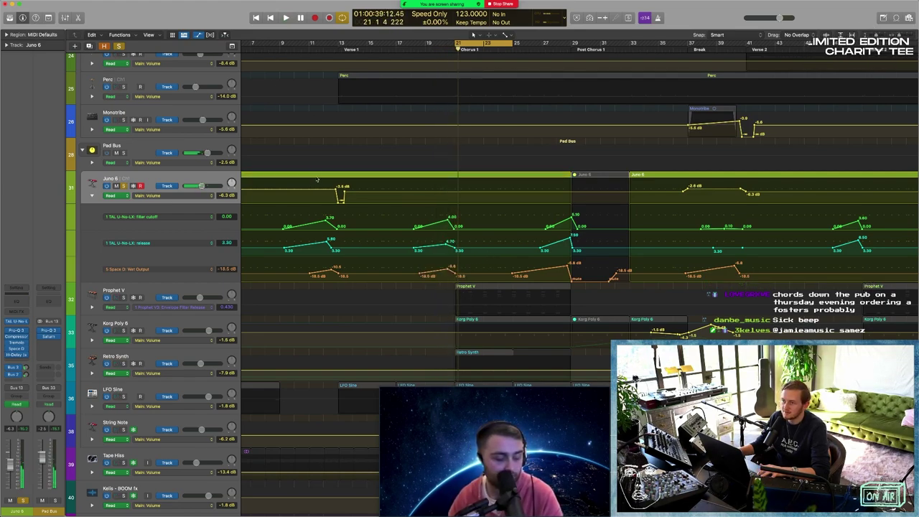
Play Juno 6 around the first verse and into the Breakdown, following its filter cutoff, release and Space D automation
{"action": "double_click", "coordinate": [316, 49]}
{"action": "scroll", "coordinate": [710, 141], "scroll_direction": "down", "scroll_amount": 3}
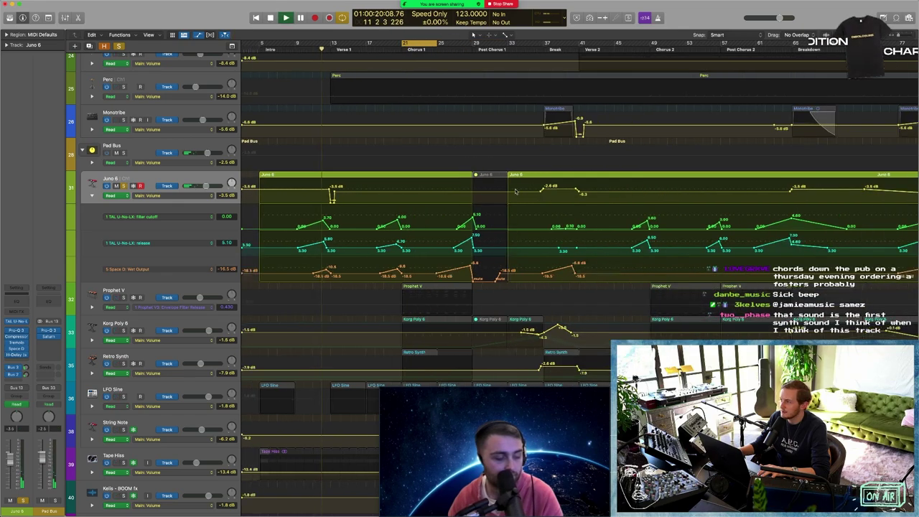
{"action": "scroll", "coordinate": [711, 142], "scroll_direction": "down", "scroll_amount": 2}
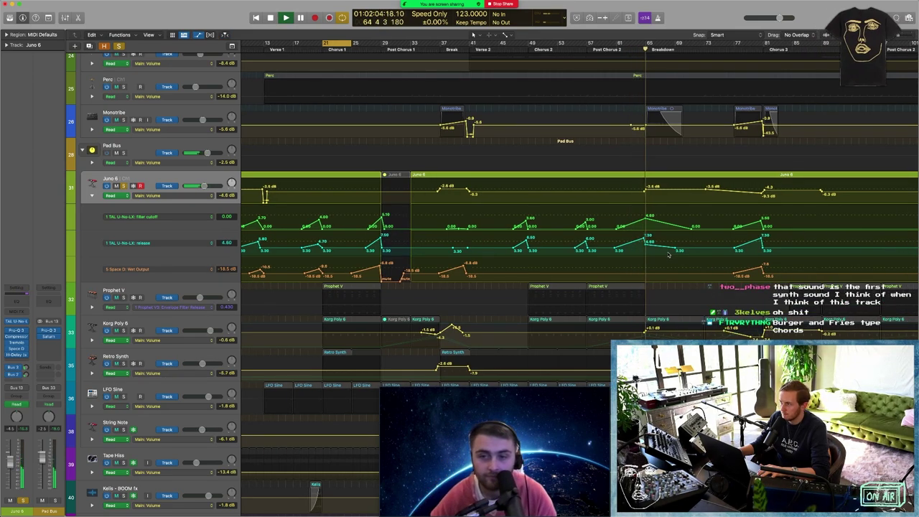
{"action": "key", "text": "space"}
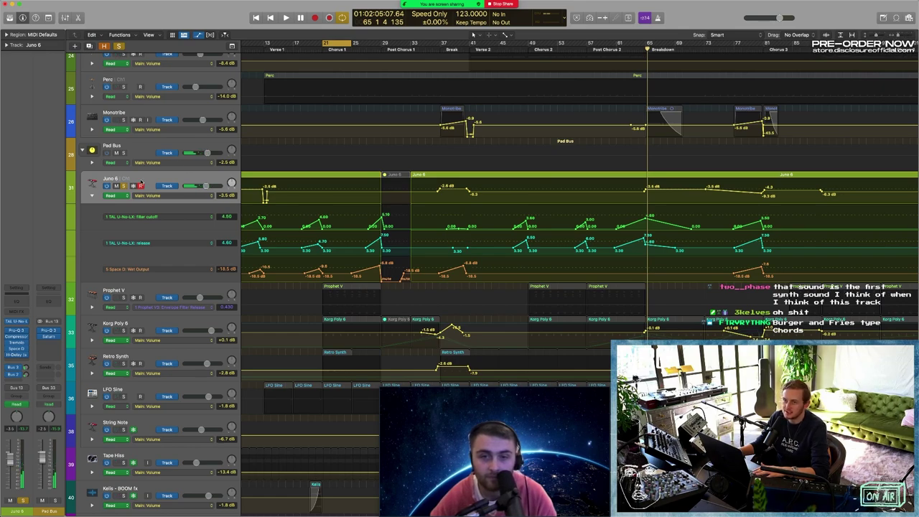
Take Juno 6 out of solo, collapse and hide the automation, and solo the Prophet V track
{"action": "key", "text": "space"}
{"action": "left_click", "coordinate": [124, 186]}
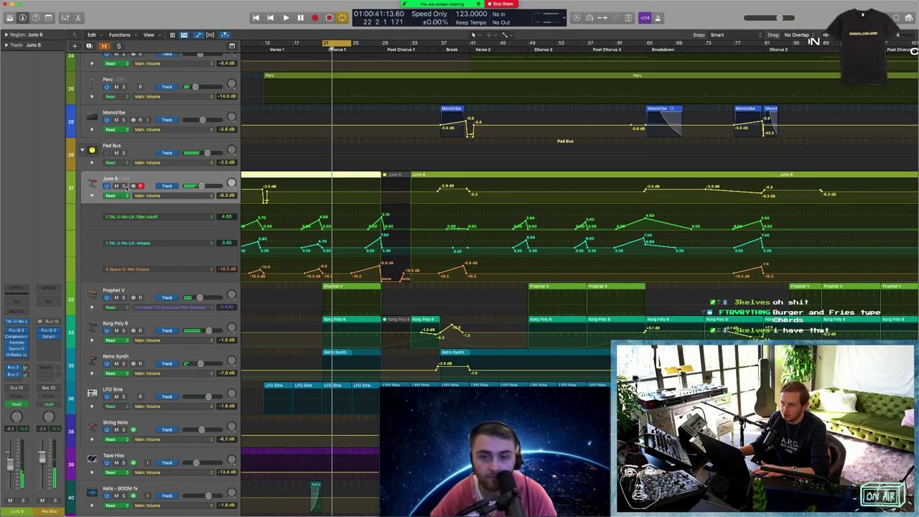
{"action": "left_click", "coordinate": [91, 196]}
{"action": "key", "text": "a"}
{"action": "key", "text": "Down"}
{"action": "key", "text": "s"}
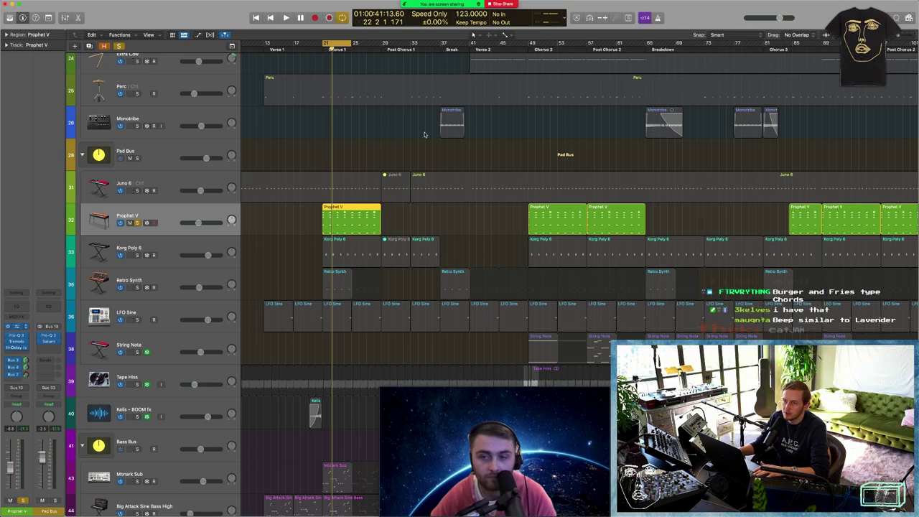
Examine the Prophet V instrument during Chorus 1 playback and look through its full preset list
{"action": "left_click_drag", "start_coordinate": [364, 349], "coordinate": [264, 39]}
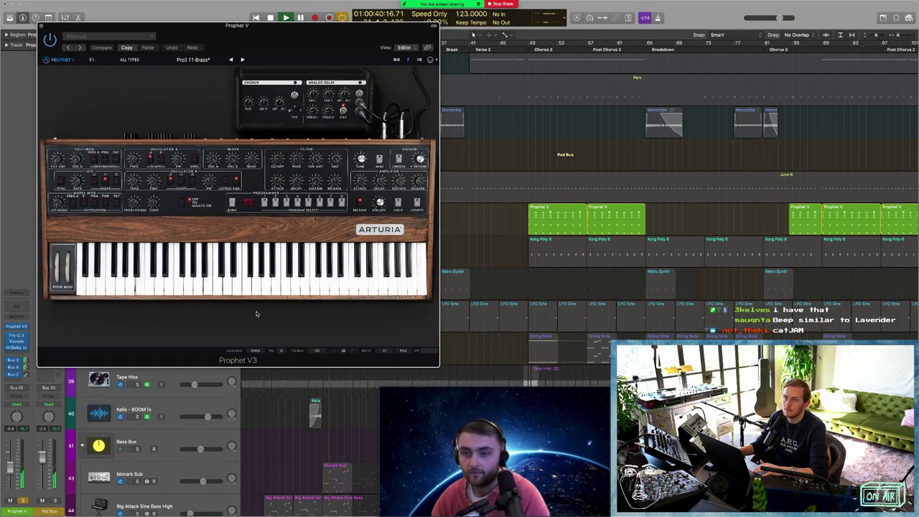
{"action": "left_click", "coordinate": [192, 60]}
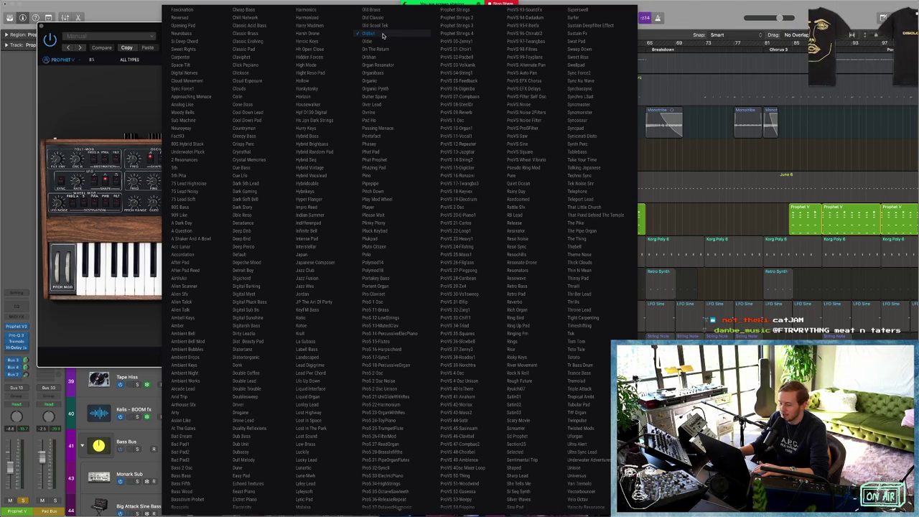
{"action": "left_click", "coordinate": [99, 81]}
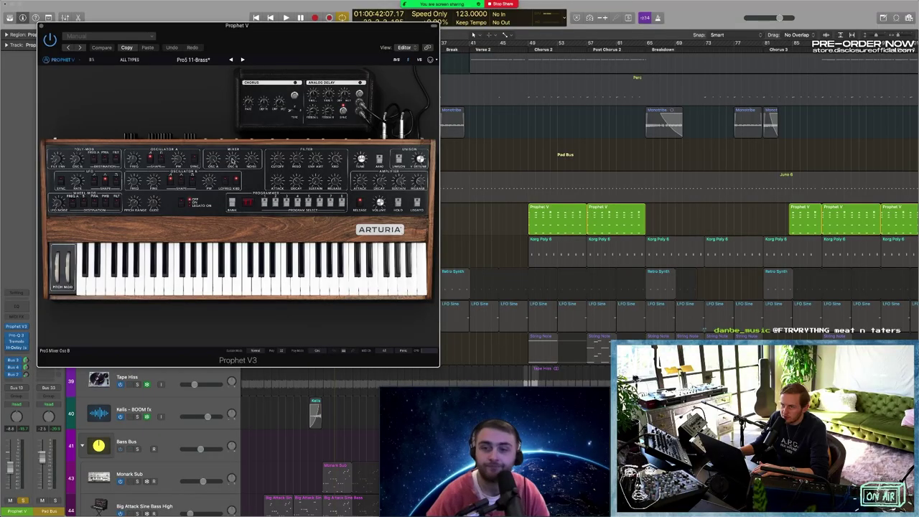
Play the Prophet V chords at Chorus 1 while comparing short and long filter envelope attack times
{"action": "key", "text": "space"}
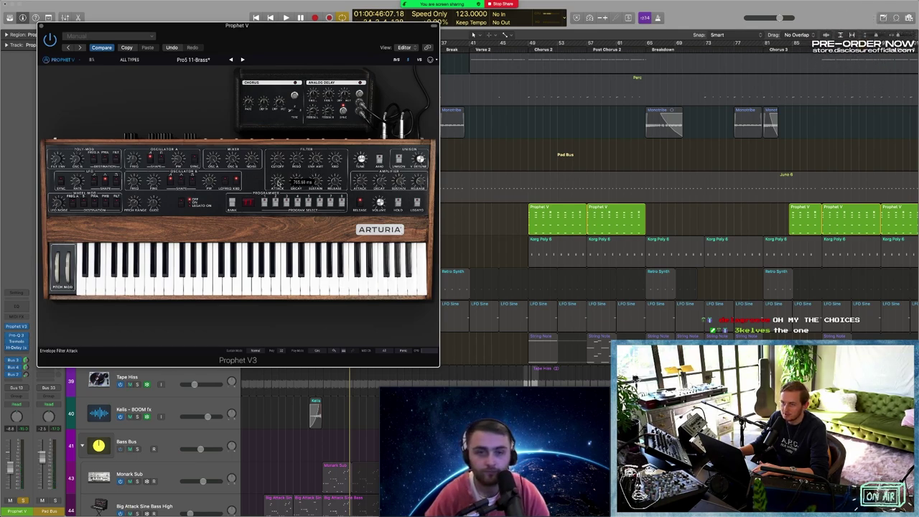
{"action": "key", "text": "space"}
{"action": "key", "text": "space"}
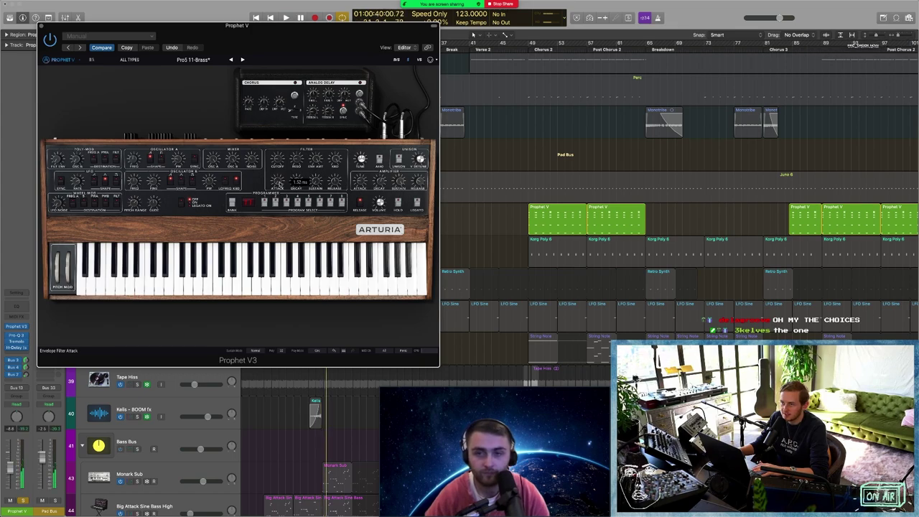
{"action": "key", "text": "space"}
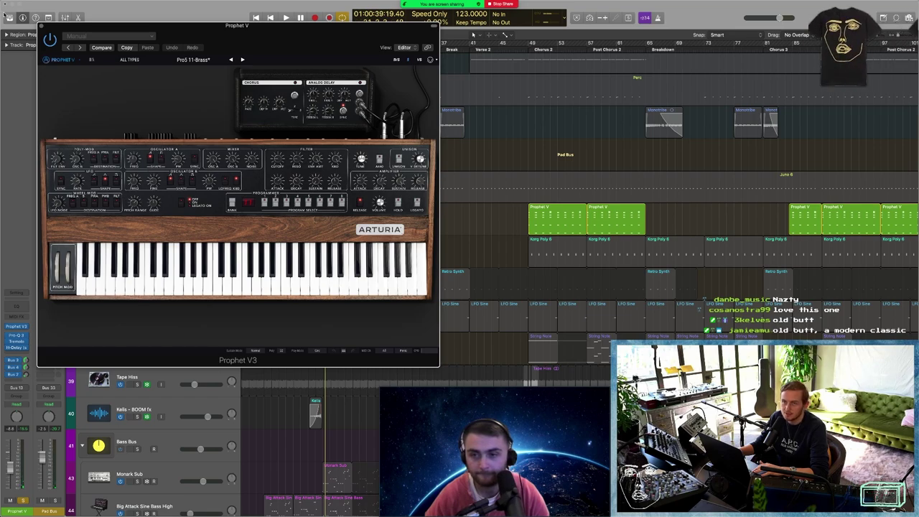
Close the Prophet V instrument, switch the solo to Korg Poly 6, and open its synth to audition the part
{"action": "left_click", "coordinate": [40, 25]}
{"action": "left_click", "coordinate": [137, 233]}
{"action": "left_click", "coordinate": [137, 201]}
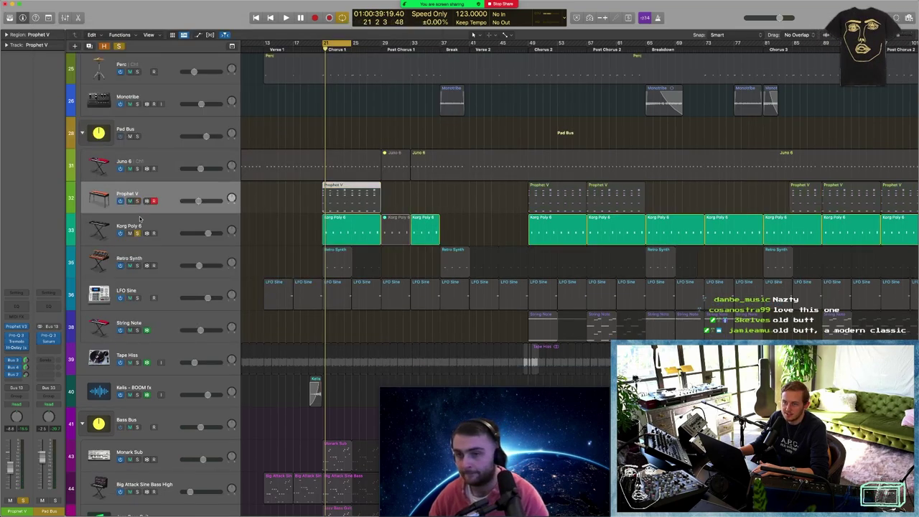
{"action": "left_click", "coordinate": [140, 224]}
{"action": "double_click", "coordinate": [140, 223]}
{"action": "left_click_drag", "start_coordinate": [467, 103], "coordinate": [256, 65]}
{"action": "key", "text": "space"}
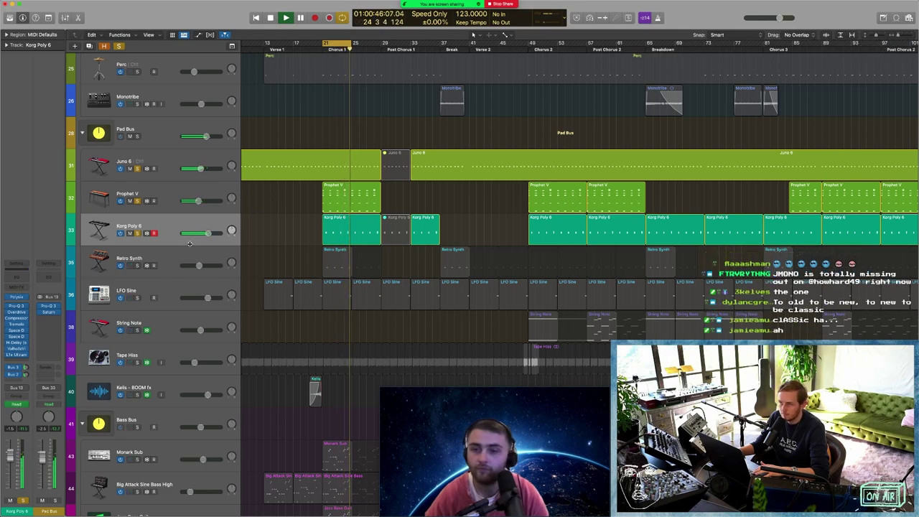
Switch the solo from Korg Poly 6, Prophet V and Juno 6 to Retro Synth alone and open its ES P instrument
{"action": "left_click", "coordinate": [136, 265]}
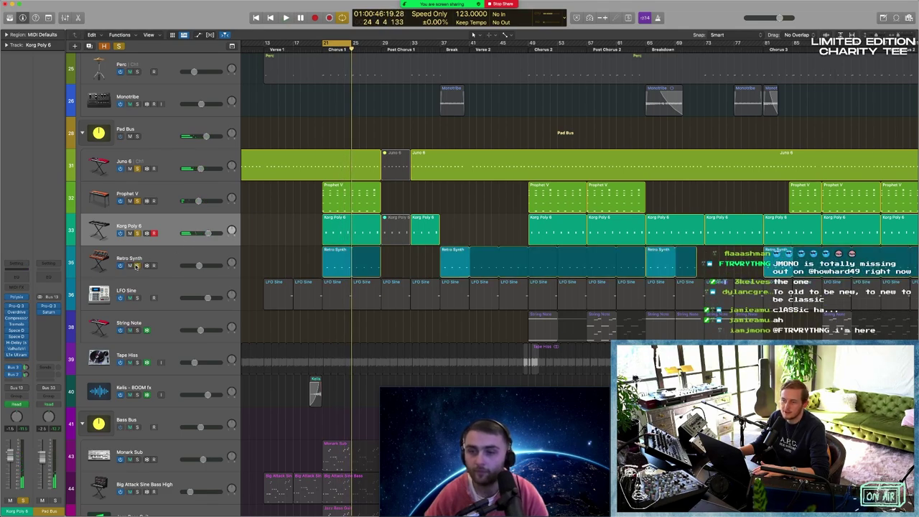
{"action": "left_click", "coordinate": [137, 233]}
{"action": "left_click", "coordinate": [137, 201]}
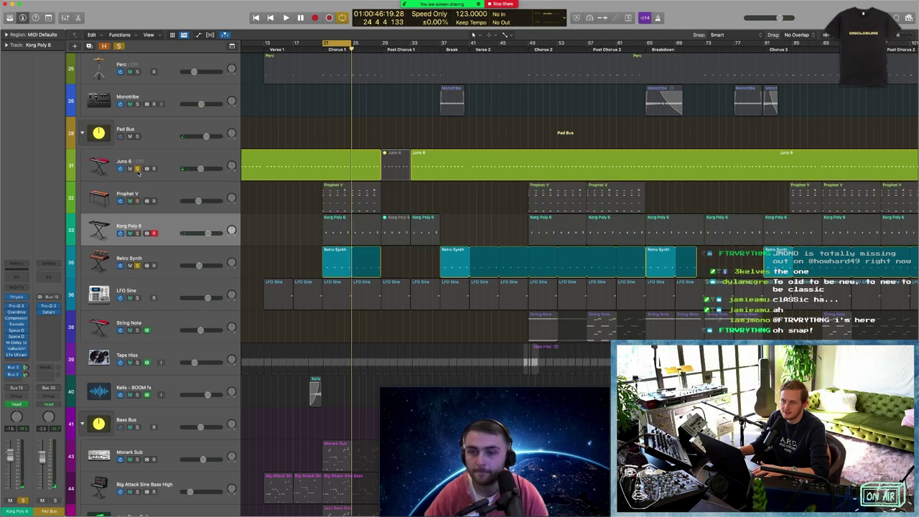
{"action": "left_click", "coordinate": [137, 169]}
{"action": "double_click", "coordinate": [155, 257]}
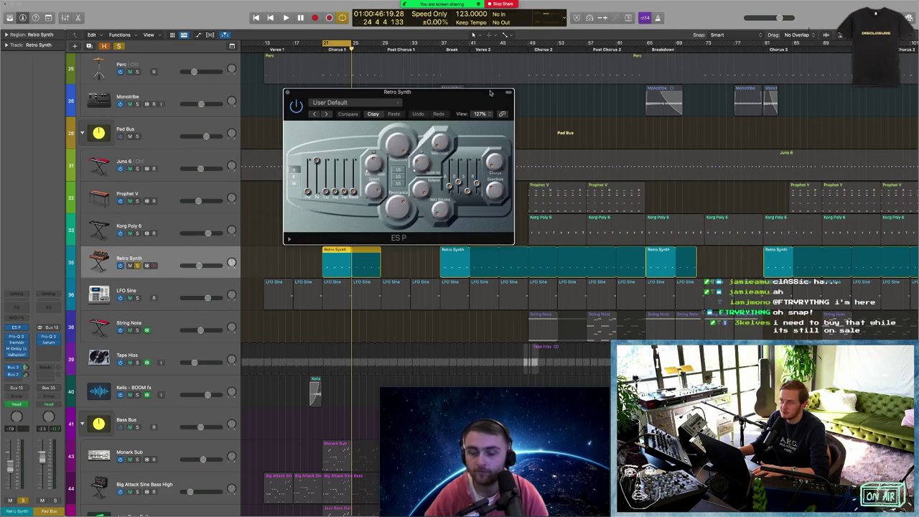
{"action": "left_click_drag", "start_coordinate": [461, 92], "coordinate": [345, 109]}
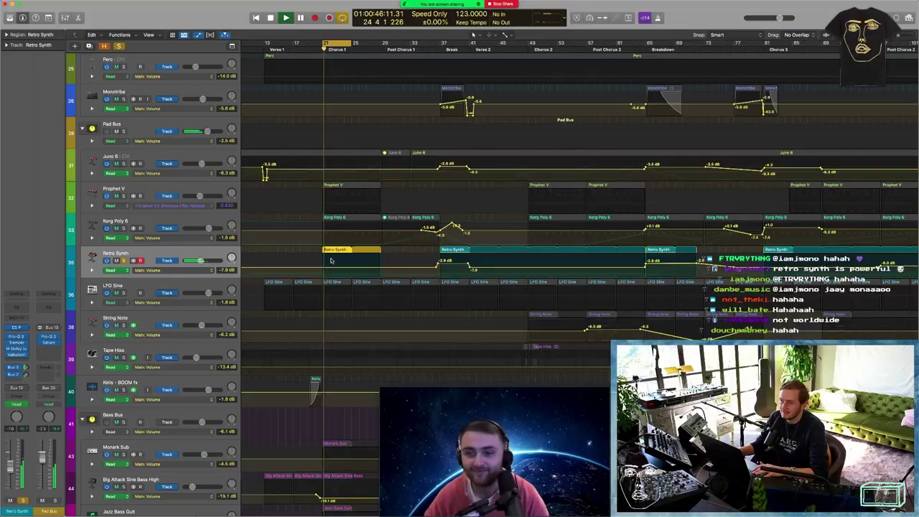
Expand the Retro Synth automation lanes and play the Breakdown, following the H-Delay and Valhalla reverb mix automation
{"action": "key", "text": "space"}
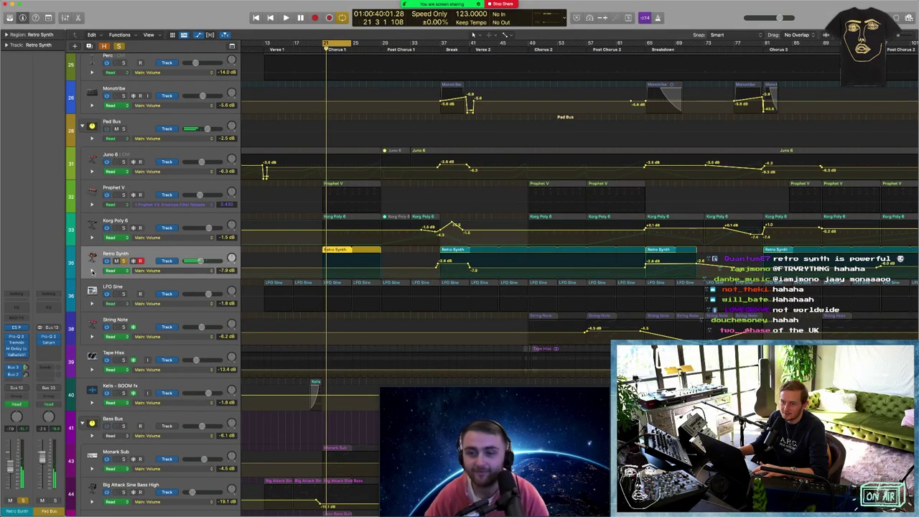
{"action": "left_click", "coordinate": [92, 271]}
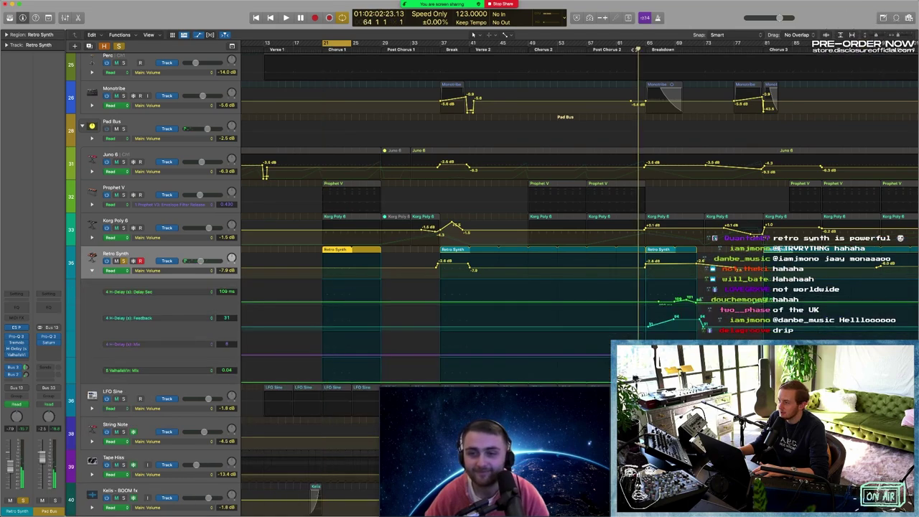
{"action": "key", "text": "space"}
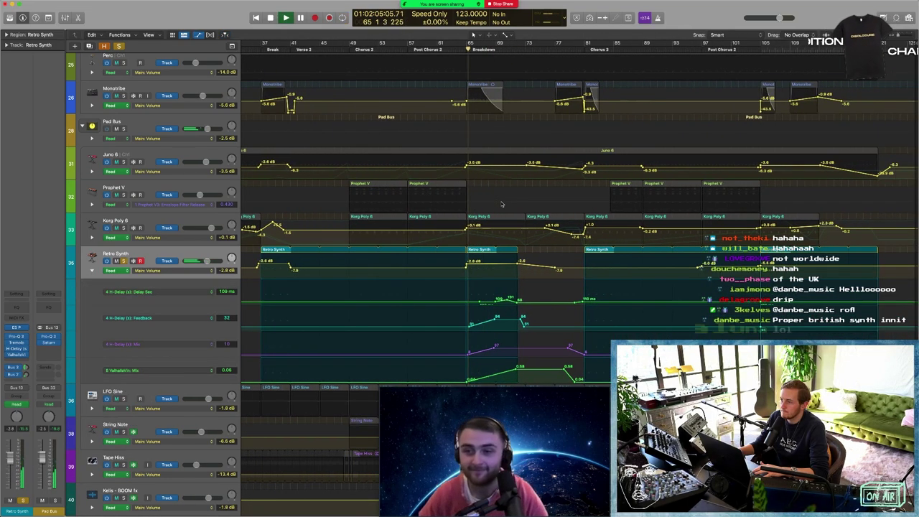
{"action": "scroll", "coordinate": [501, 204], "scroll_direction": "down", "scroll_amount": 4}
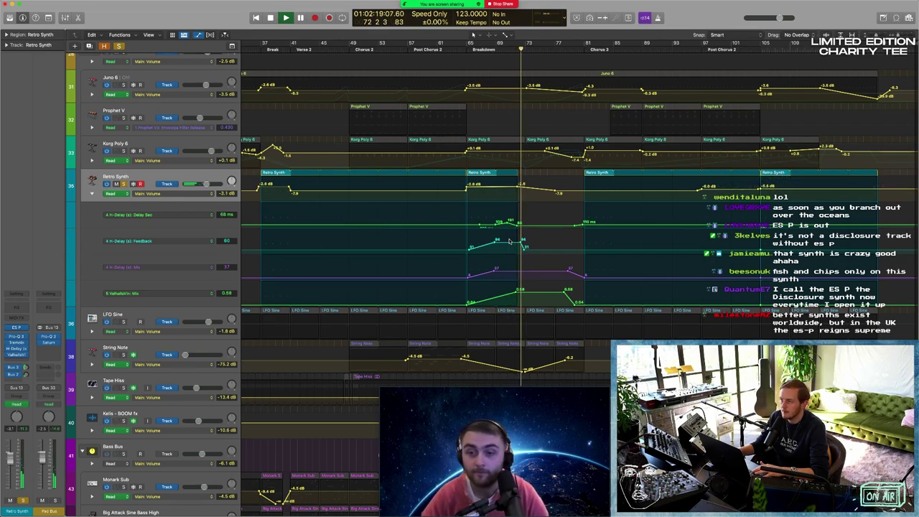
{"action": "key", "text": "space"}
Solo Korg Poly 6 in place of Retro Synth at the Breakdown, then solo the Pad Bus synths and play them together
{"action": "left_click", "coordinate": [124, 184]}
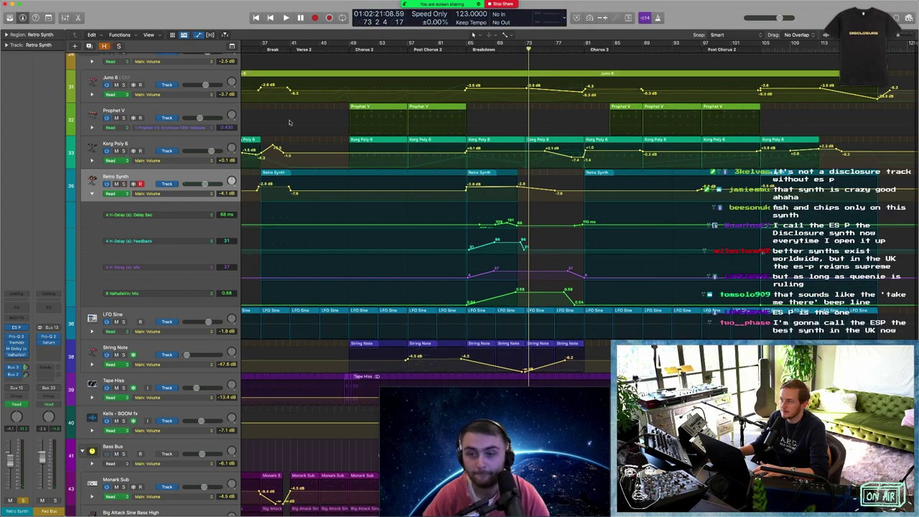
{"action": "key", "text": "s"}
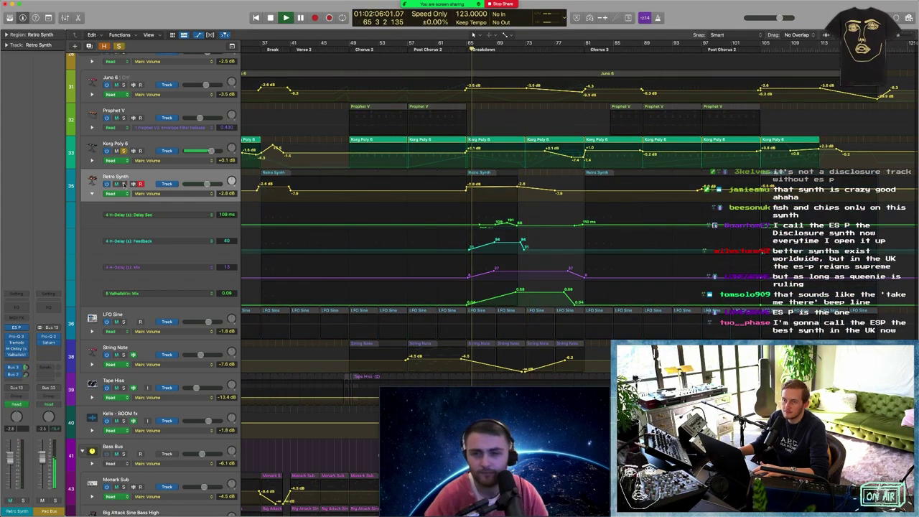
{"action": "left_click", "coordinate": [124, 184]}
{"action": "left_click", "coordinate": [123, 118]}
{"action": "scroll", "coordinate": [125, 117], "scroll_direction": "up", "scroll_amount": 3}
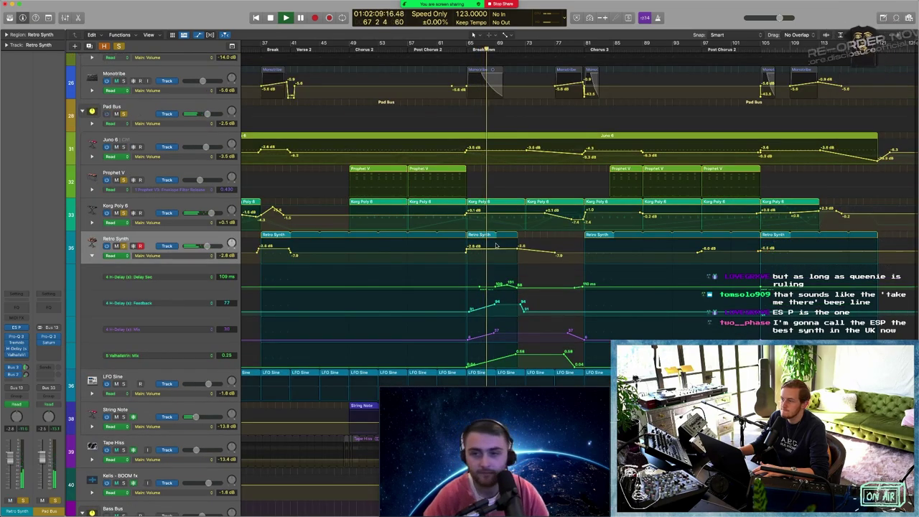
{"action": "scroll", "coordinate": [496, 246], "scroll_direction": "down", "scroll_amount": 5}
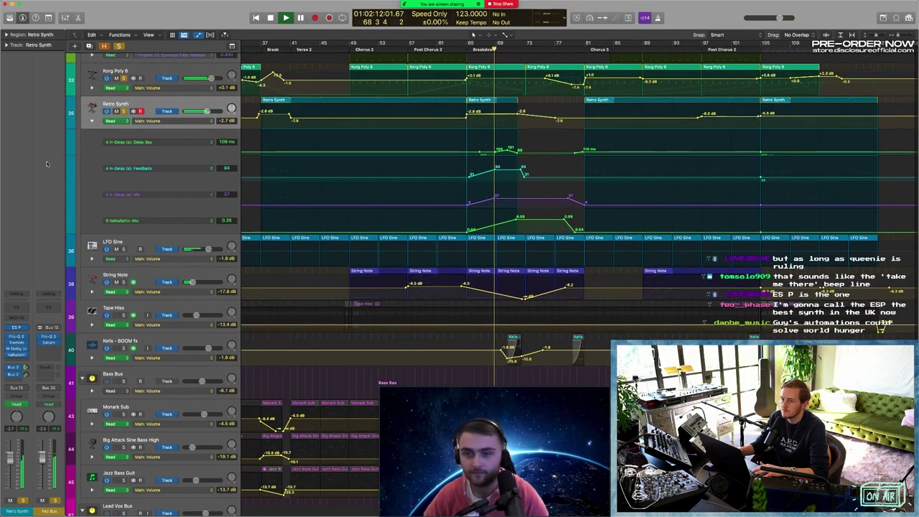
Stop playback, hide the track automation and clear all active solos
{"action": "scroll", "coordinate": [432, 141], "scroll_direction": "up", "scroll_amount": 2}
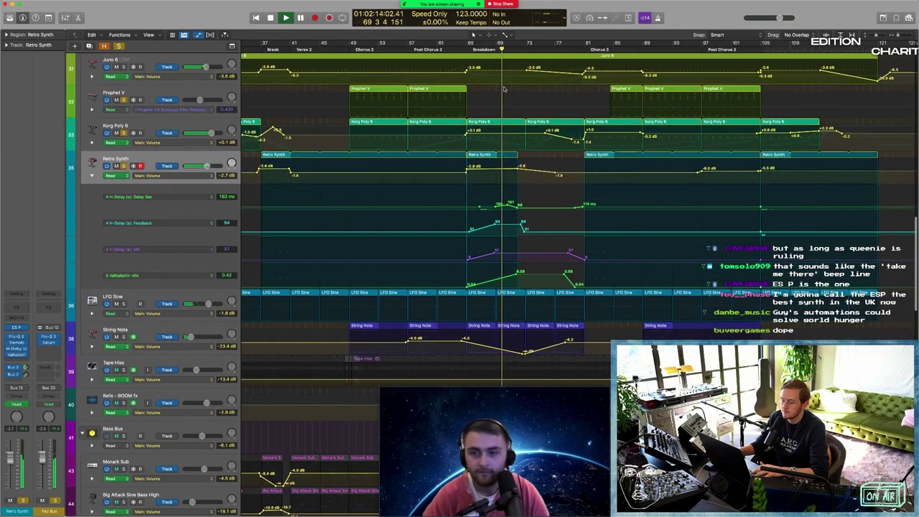
{"action": "key", "text": "a"}
{"action": "key", "text": "space"}
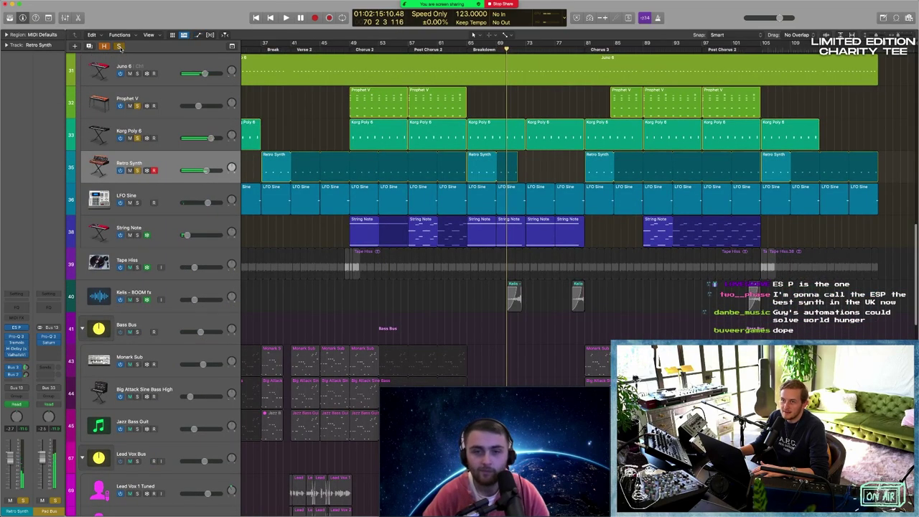
{"action": "left_click", "coordinate": [119, 46]}
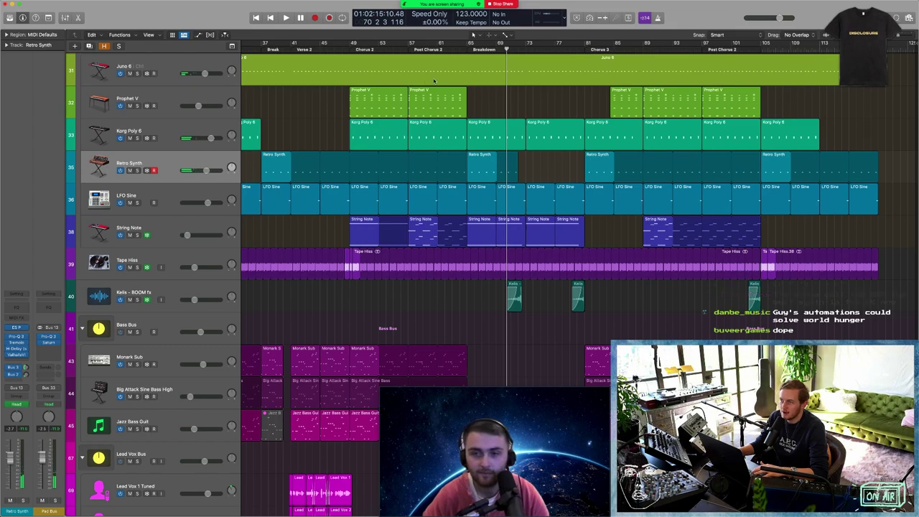
Solo LFO Sine and audition its part around Chorus 2
{"action": "left_click", "coordinate": [438, 49]}
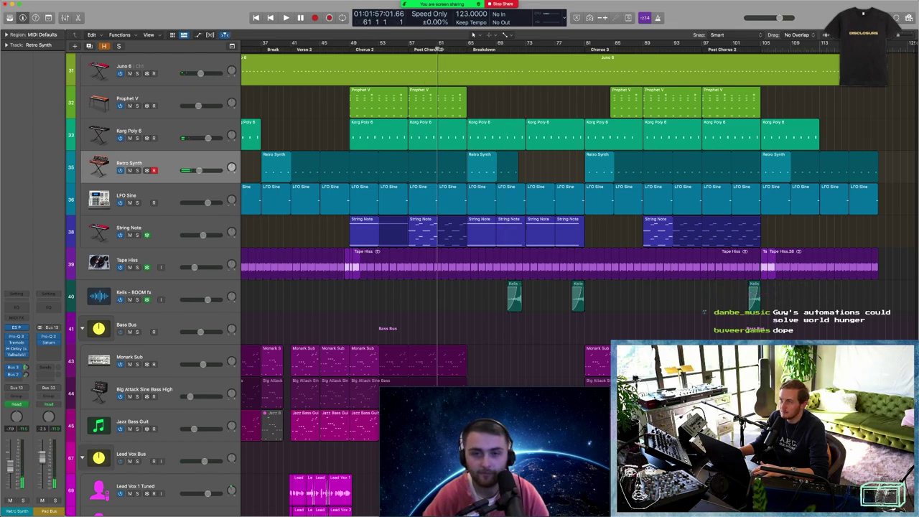
{"action": "left_click", "coordinate": [179, 191]}
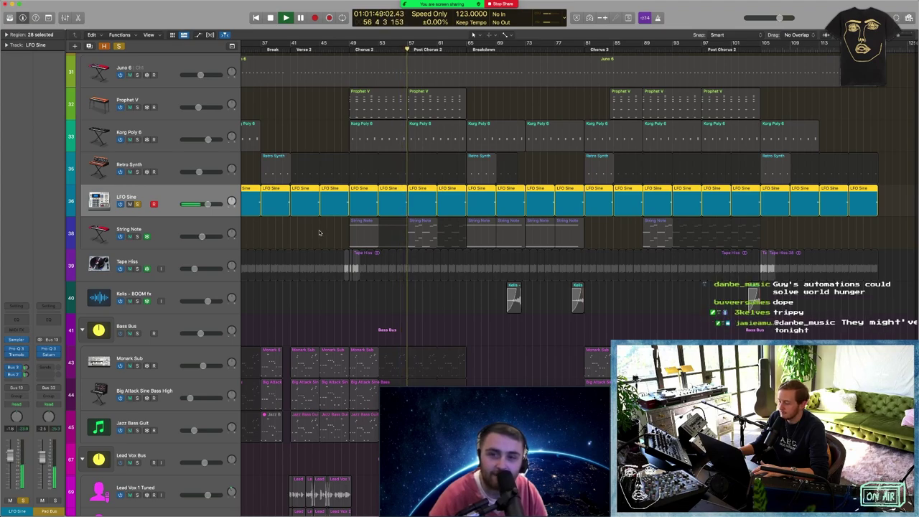
{"action": "key", "text": "space"}
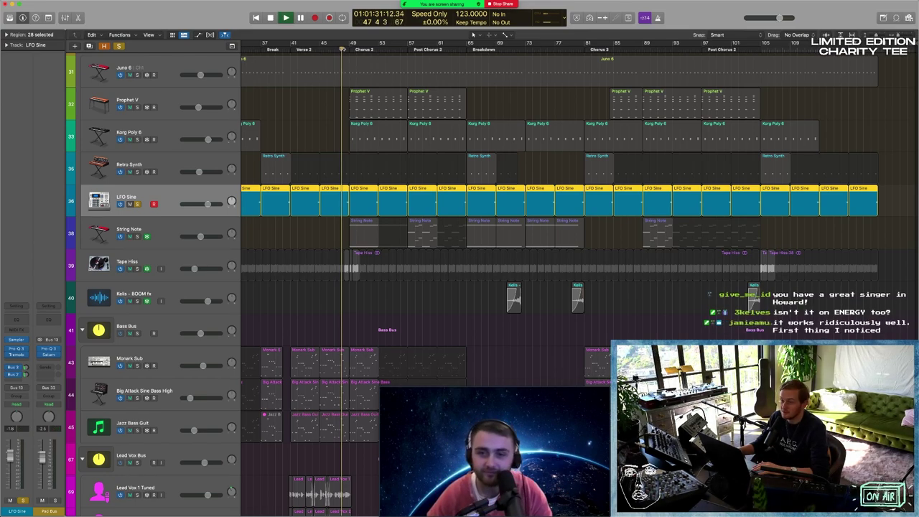
{"action": "key", "text": "space"}
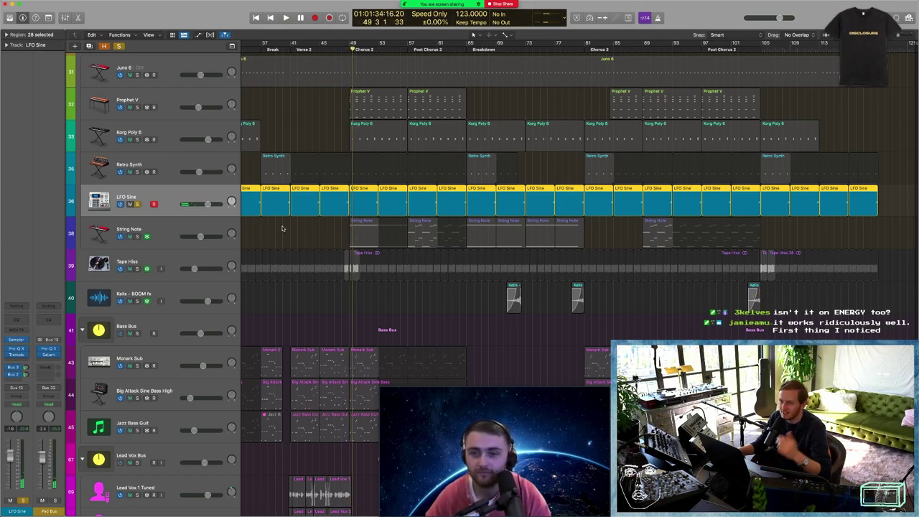
{"action": "left_click", "coordinate": [323, 117]}
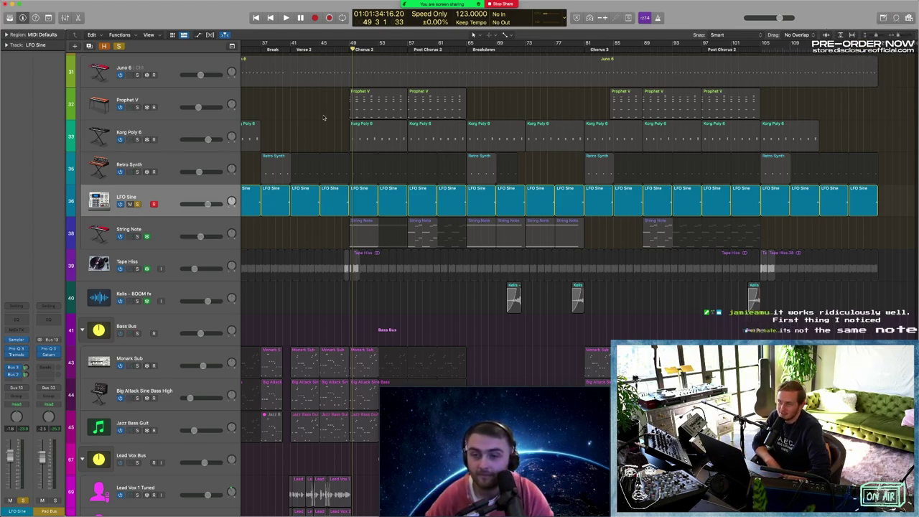
Switch the solo from LFO Sine to String Note and play it from Chorus 2
{"action": "scroll", "coordinate": [323, 120], "scroll_direction": "down", "scroll_amount": 1}
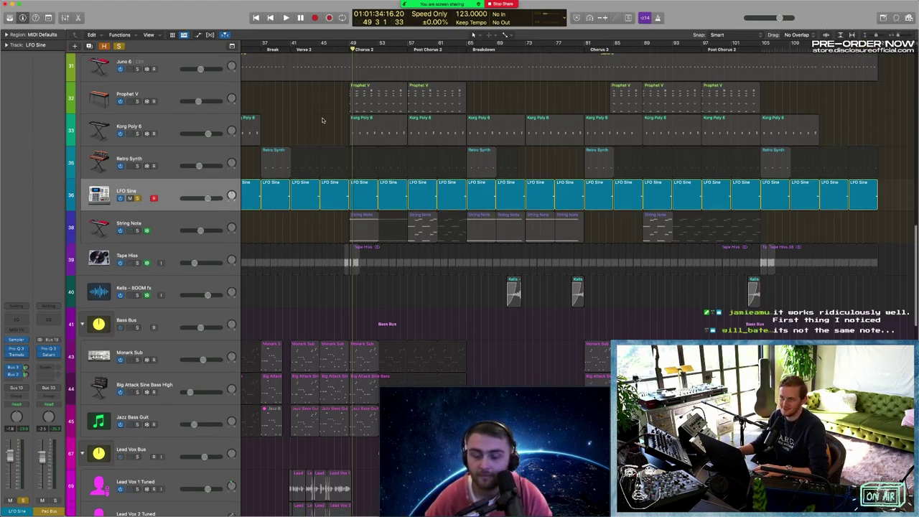
{"action": "left_click", "coordinate": [153, 217]}
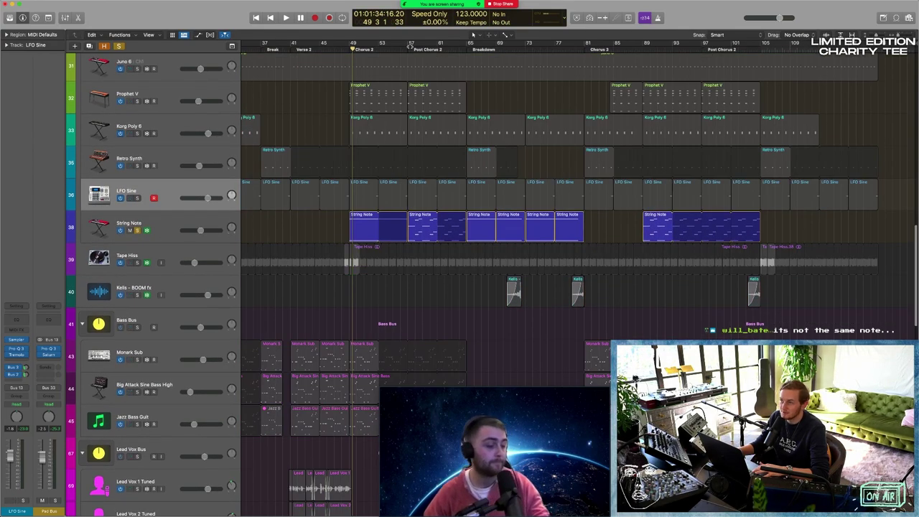
{"action": "left_click", "coordinate": [349, 49]}
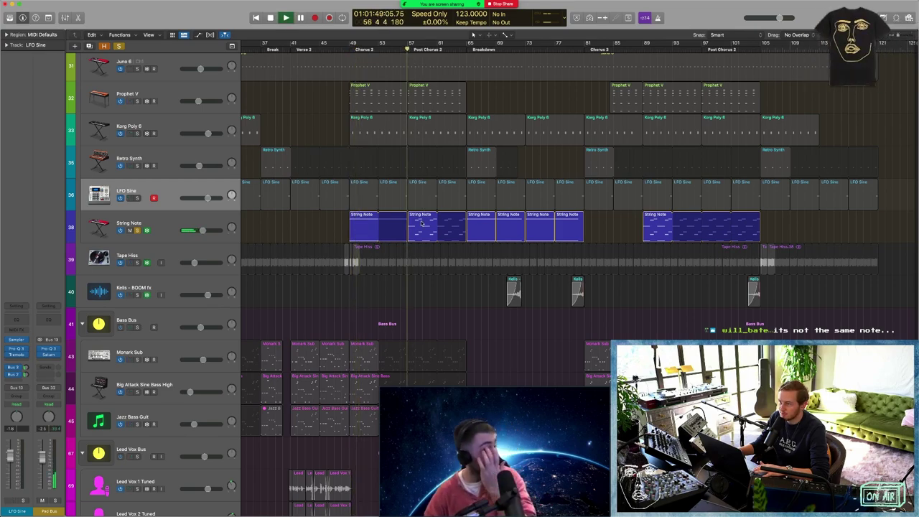
{"action": "key", "text": "space"}
Add Juno 6 through LFO Sine to the String Note solo, play the synths together, and clear their solos
{"action": "scroll", "coordinate": [222, 183], "scroll_direction": "up", "scroll_amount": 2}
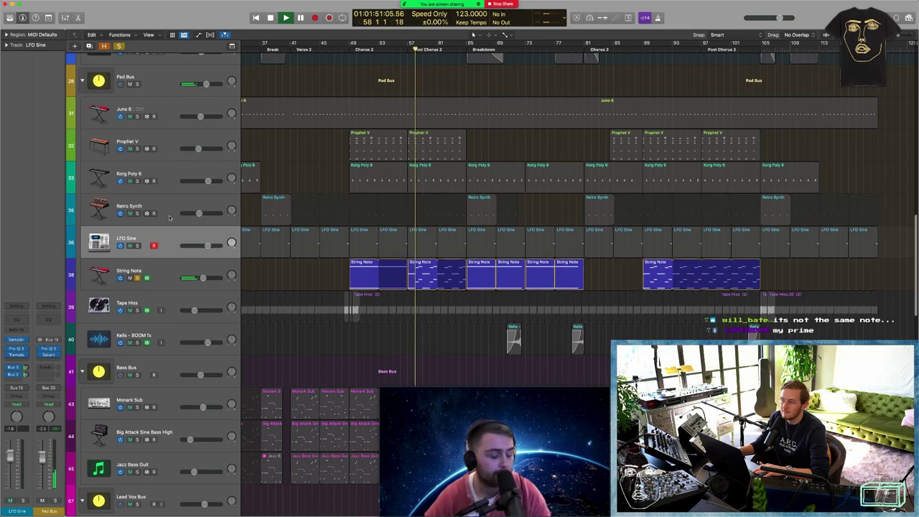
{"action": "left_click_drag", "start_coordinate": [137, 245], "coordinate": [137, 116]}
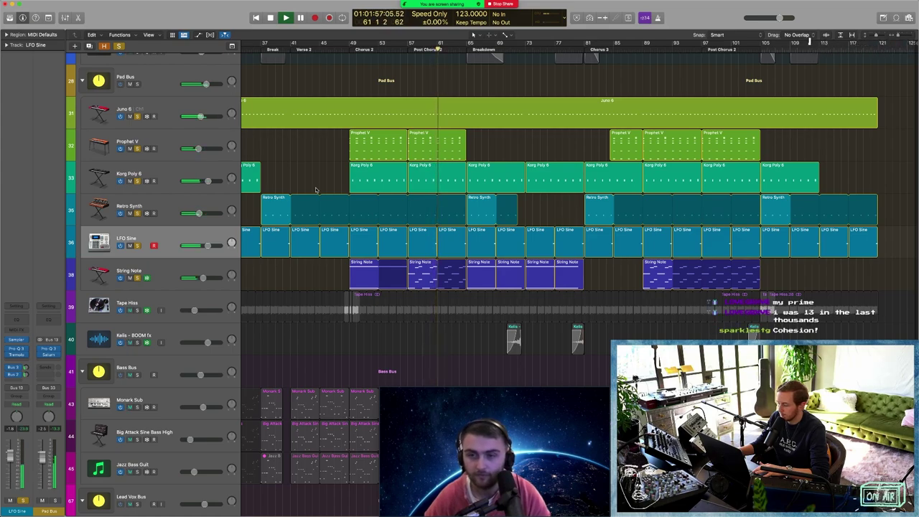
{"action": "key", "text": "space"}
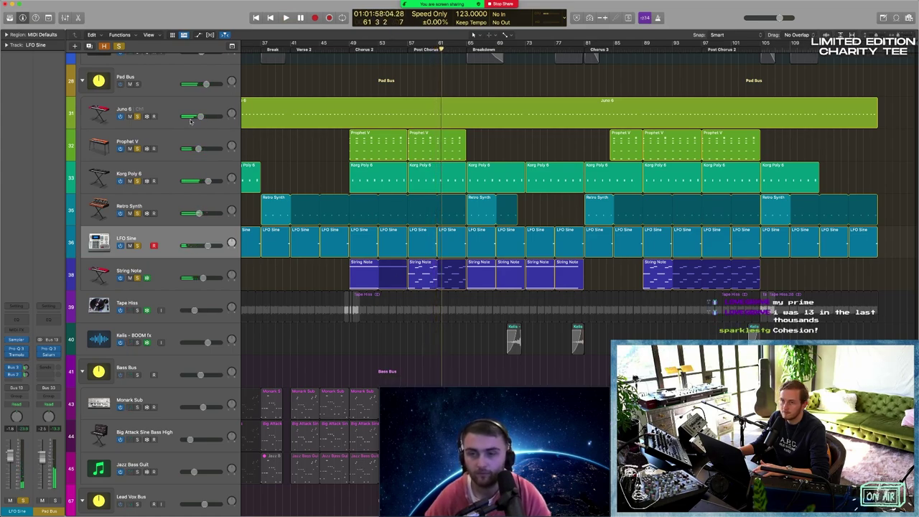
{"action": "left_click_drag", "start_coordinate": [138, 117], "coordinate": [133, 279]}
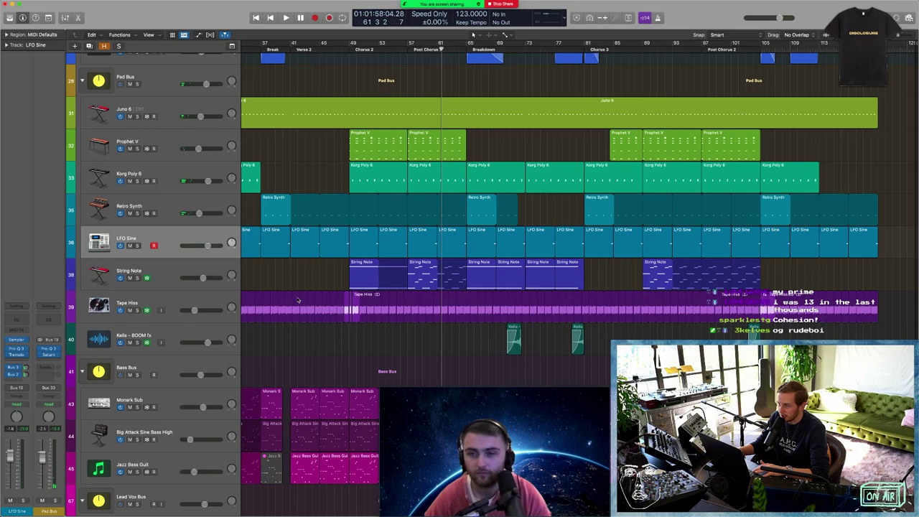
Open the LFO Sine region at bar 37 in the Piano Roll, mark its note near the end, and close the editor
{"action": "left_click", "coordinate": [162, 235]}
{"action": "left_click", "coordinate": [281, 266]}
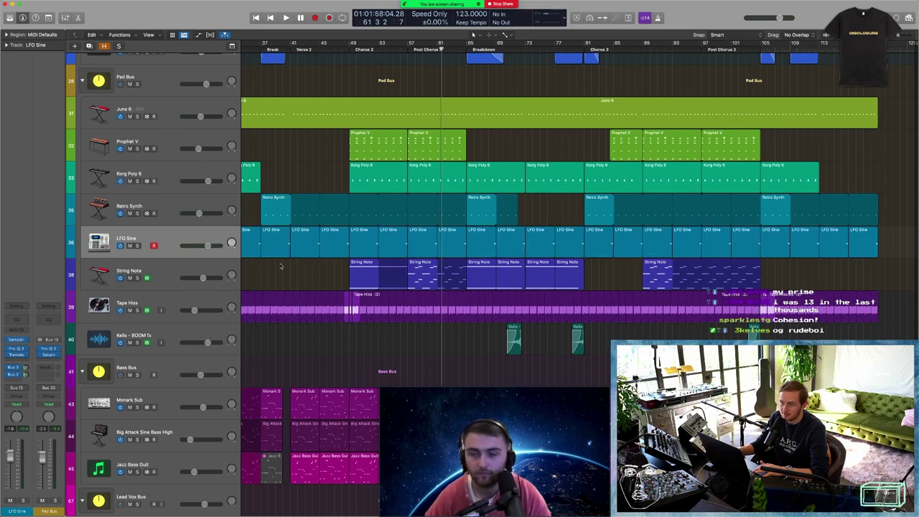
{"action": "double_click", "coordinate": [280, 242]}
{"action": "left_click_drag", "start_coordinate": [371, 252], "coordinate": [378, 280]}
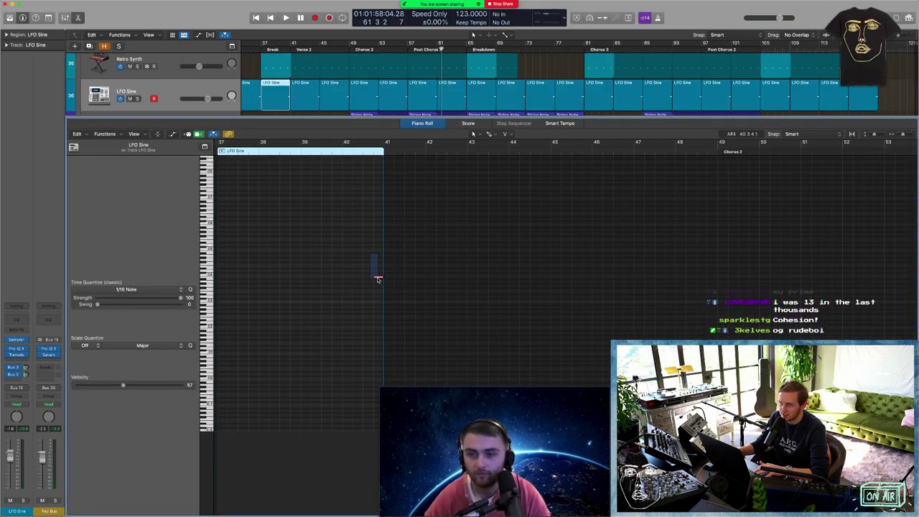
{"action": "key", "text": "e"}
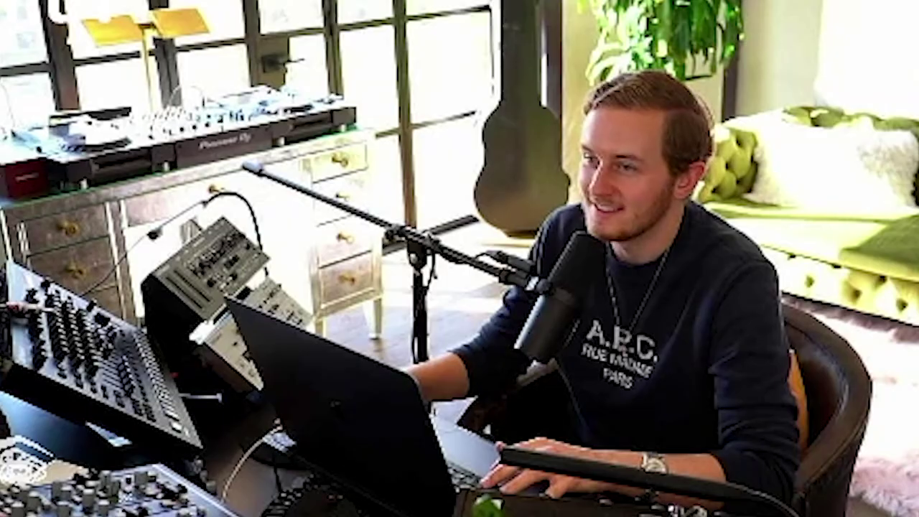
Fit the whole arrangement in view and play the soloed side chains, drums, pads and bass from the Intro
{"action": "left_click", "coordinate": [139, 351]}
{"action": "key", "text": "z"}
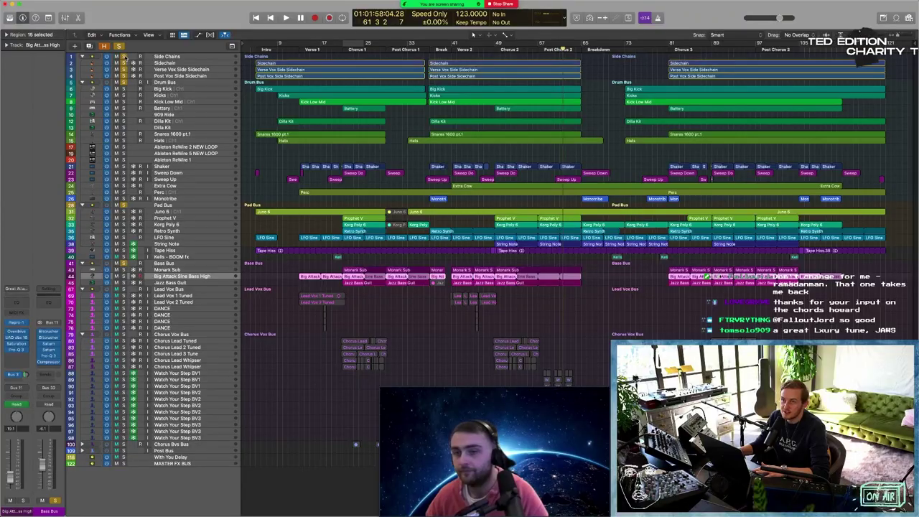
{"action": "left_click", "coordinate": [272, 99]}
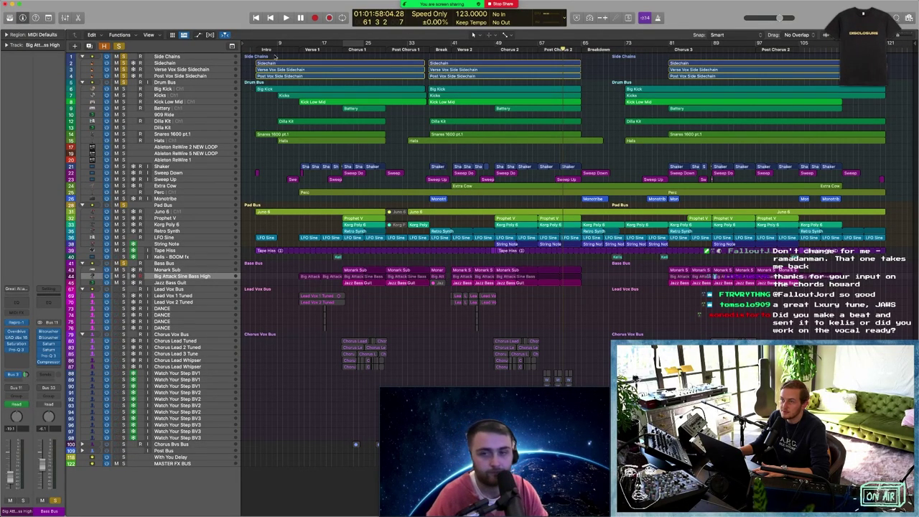
{"action": "left_click", "coordinate": [272, 48]}
{"action": "key", "text": "space"}
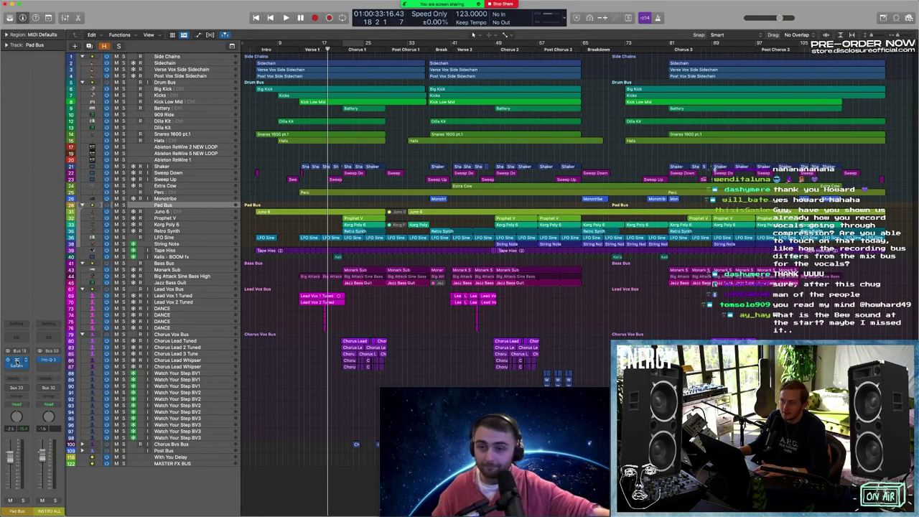
Open the Pad Bus's Pro-Q 3 and Saturn plug-ins and arrange their windows side by side
{"action": "left_click", "coordinate": [16, 359]}
{"action": "left_click_drag", "start_coordinate": [505, 115], "coordinate": [255, 50]}
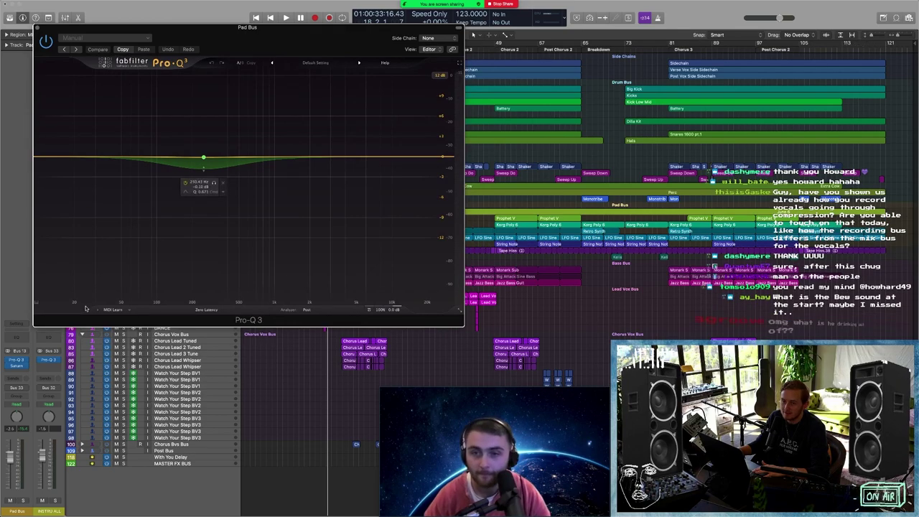
{"action": "left_click", "coordinate": [16, 365]}
{"action": "left_click_drag", "start_coordinate": [460, 98], "coordinate": [645, 40]}
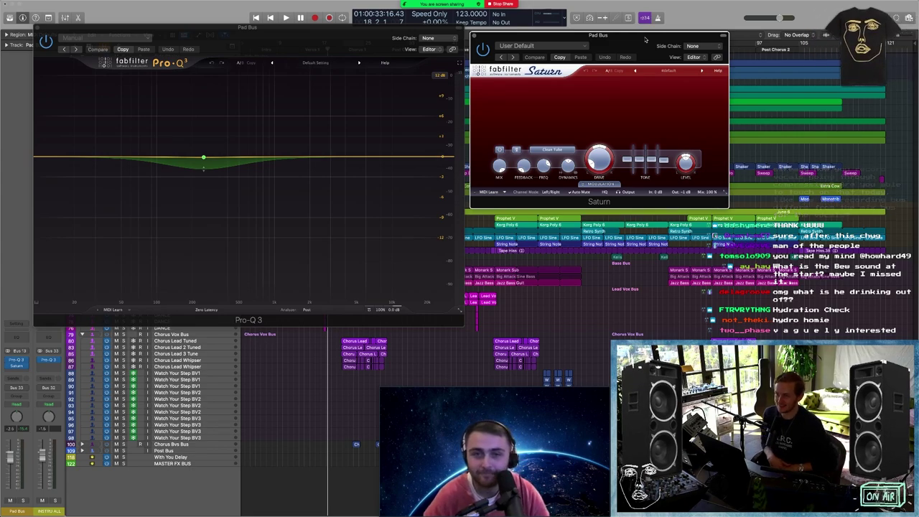
Play the soloed Pad Bus while examining the low-mid dip in Pro-Q 3, then stop and close the EQ
{"action": "mouse_move", "coordinate": [203, 171]}
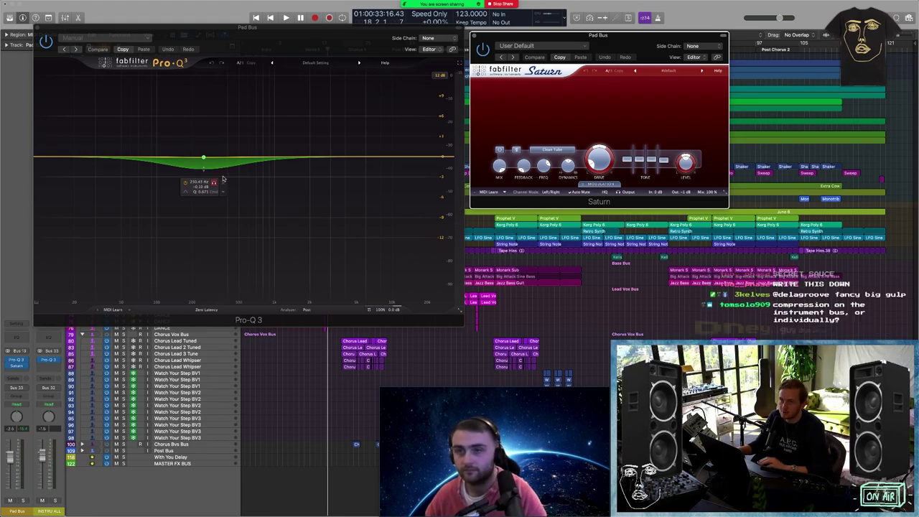
{"action": "key", "text": "space"}
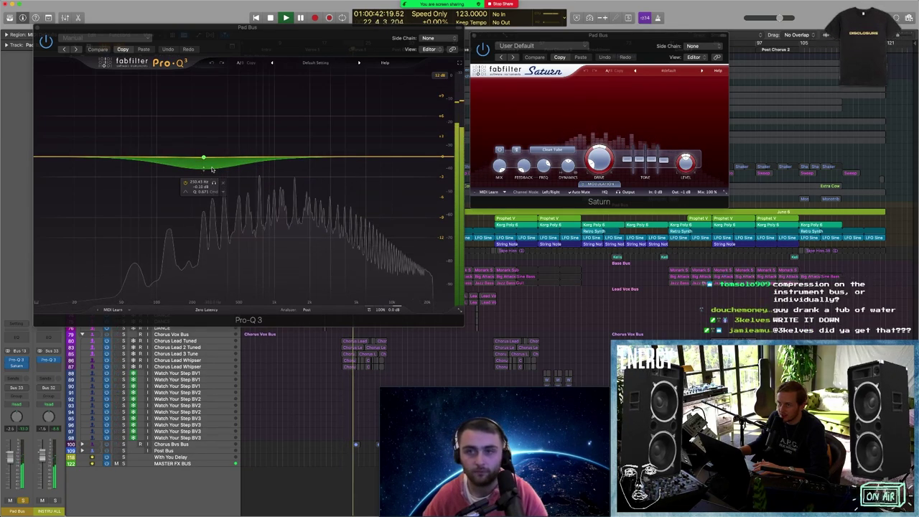
{"action": "key", "text": "space"}
{"action": "left_click", "coordinate": [38, 28]}
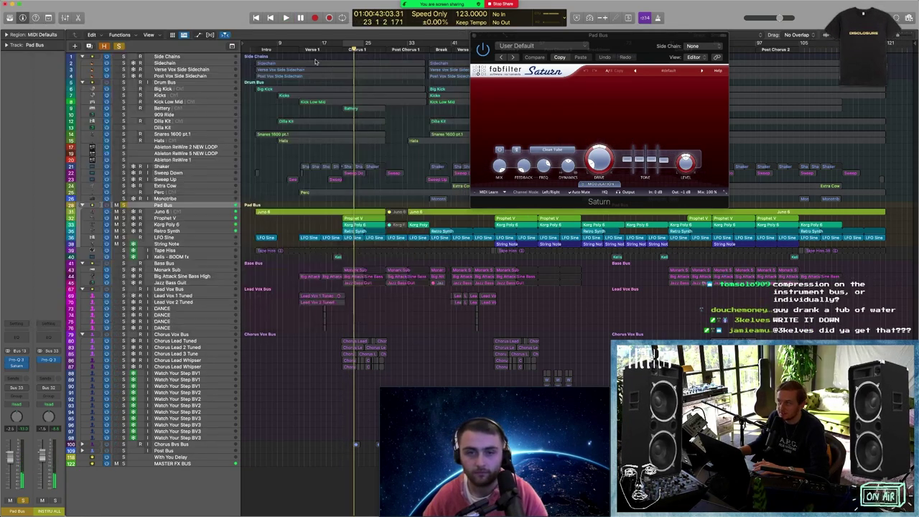
Examine the Pad Bus's Saturn settings and its list of distortion styles, leaving Clean Tube selected, and close the plug-in
{"action": "left_click_drag", "start_coordinate": [616, 38], "coordinate": [391, 93]}
{"action": "left_click", "coordinate": [331, 206]}
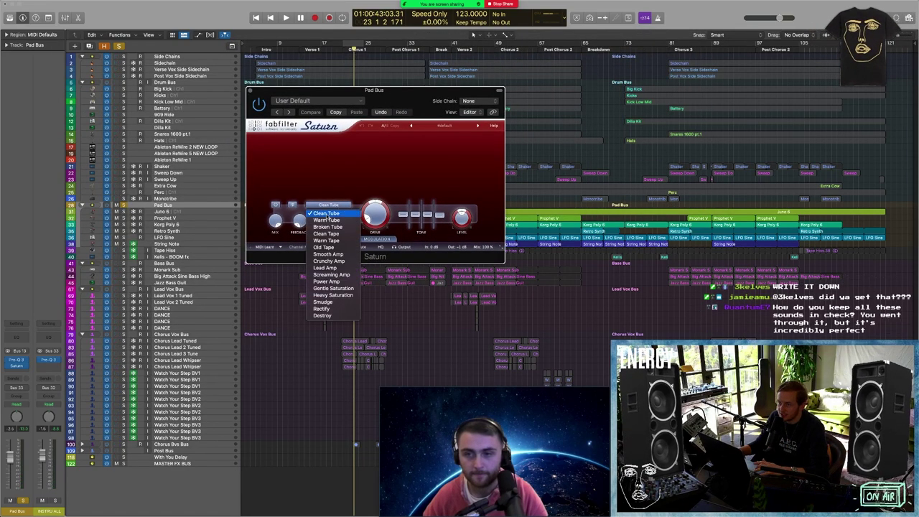
{"action": "left_click", "coordinate": [326, 185]}
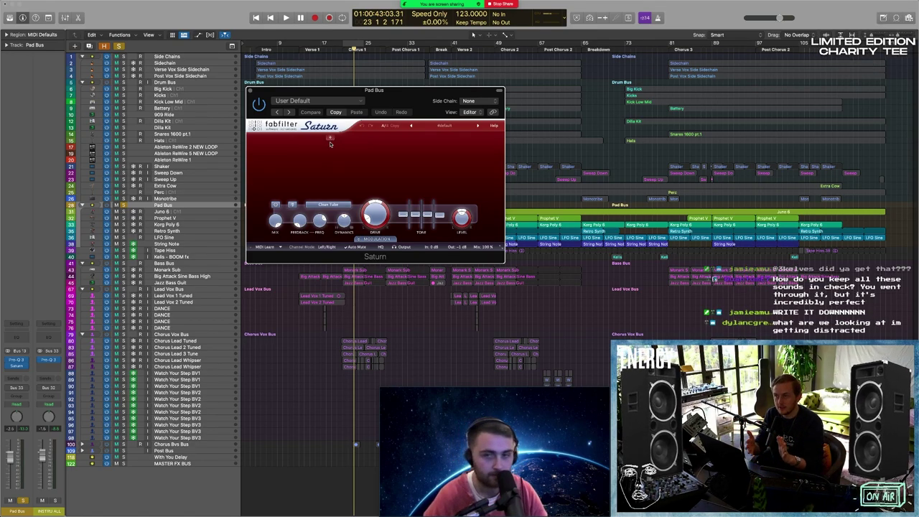
{"action": "left_click_drag", "start_coordinate": [384, 98], "coordinate": [353, 92]}
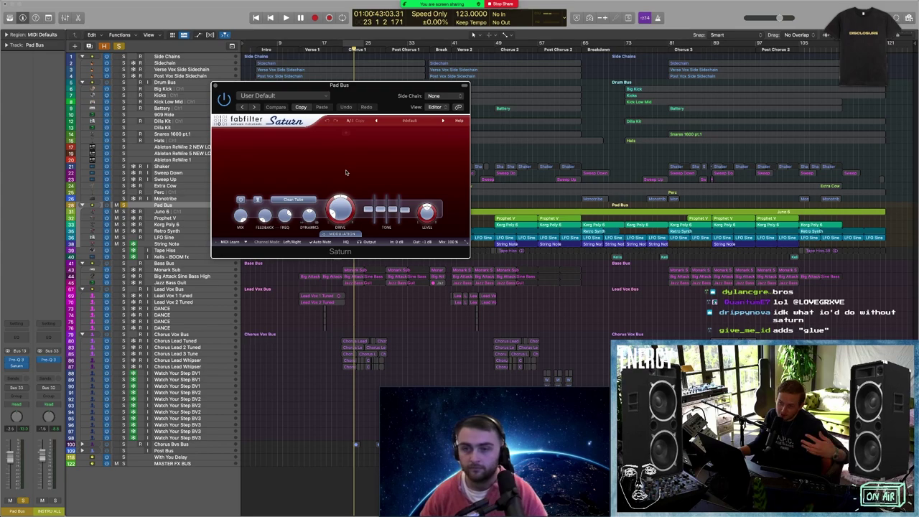
{"action": "left_click", "coordinate": [216, 86]}
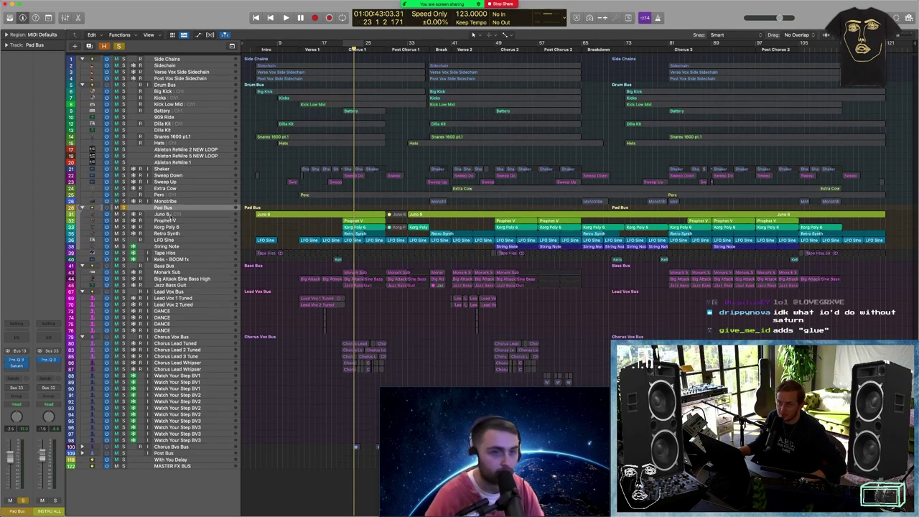
Open both Saturn plug-ins on the Bass Bus to compare their distortion styles, then close them
{"action": "left_click", "coordinate": [166, 263]}
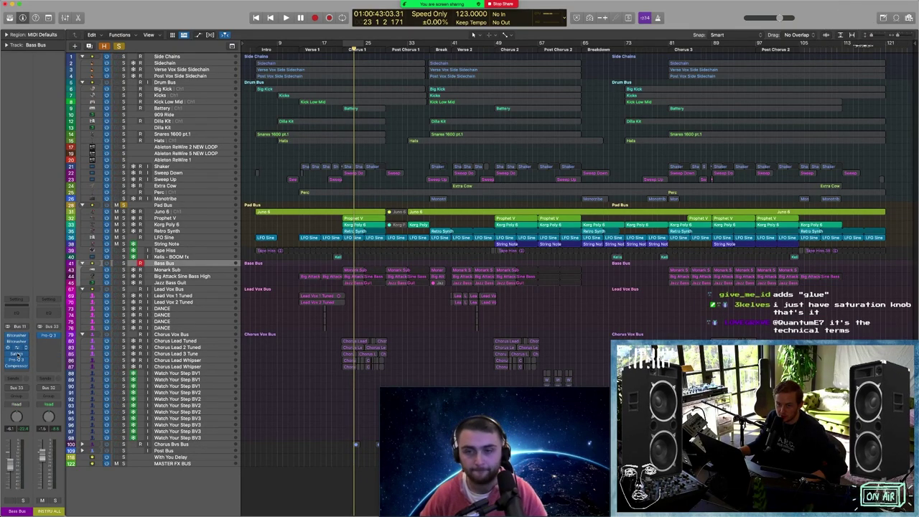
{"action": "left_click_drag", "start_coordinate": [414, 97], "coordinate": [342, 239]}
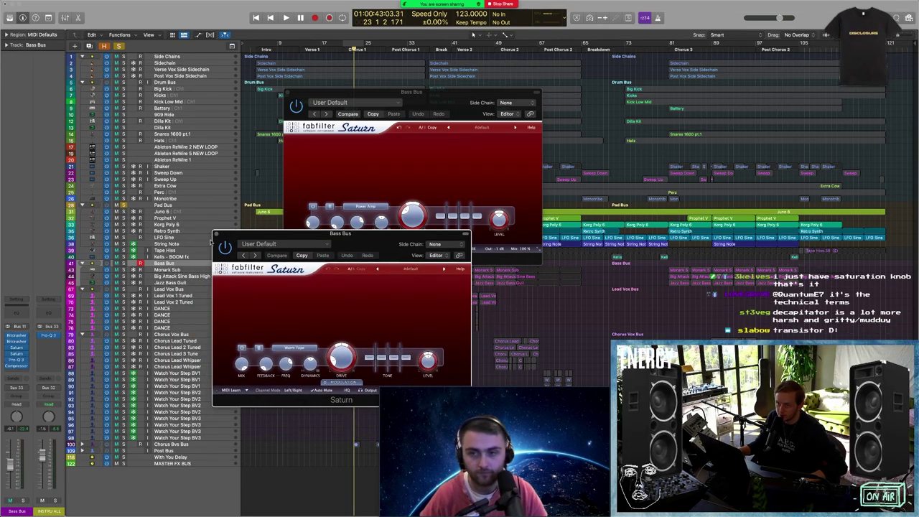
{"action": "left_click", "coordinate": [216, 235]}
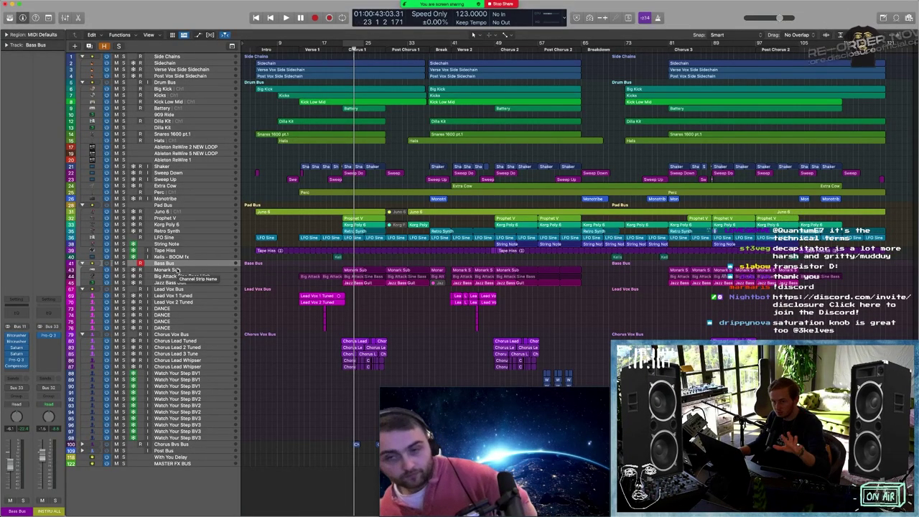
Select the Pad Bus, Juno 6 and Prophet V tracks in turn to review their channel strips
{"action": "left_click", "coordinate": [163, 205]}
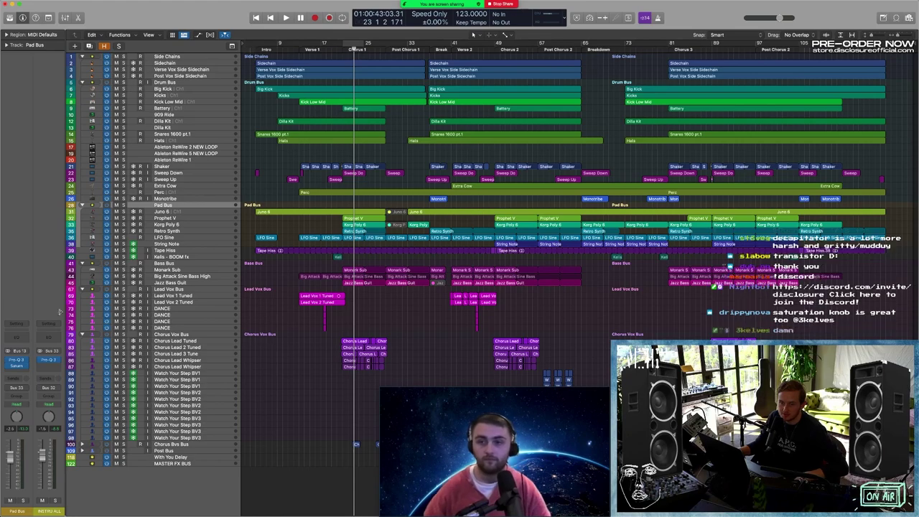
{"action": "left_click", "coordinate": [168, 212]}
{"action": "left_click", "coordinate": [164, 217]}
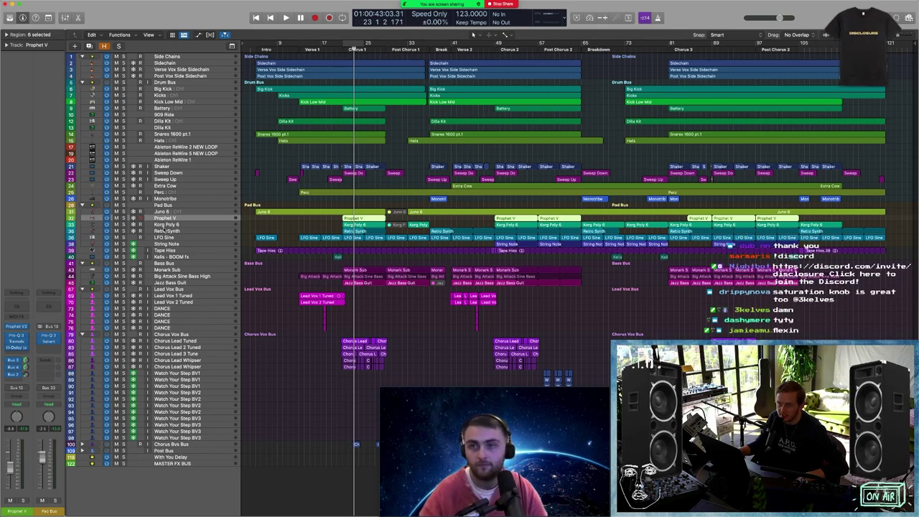
Select the Korg Poly 6 track to review its chain of inserts
{"action": "left_click", "coordinate": [166, 225]}
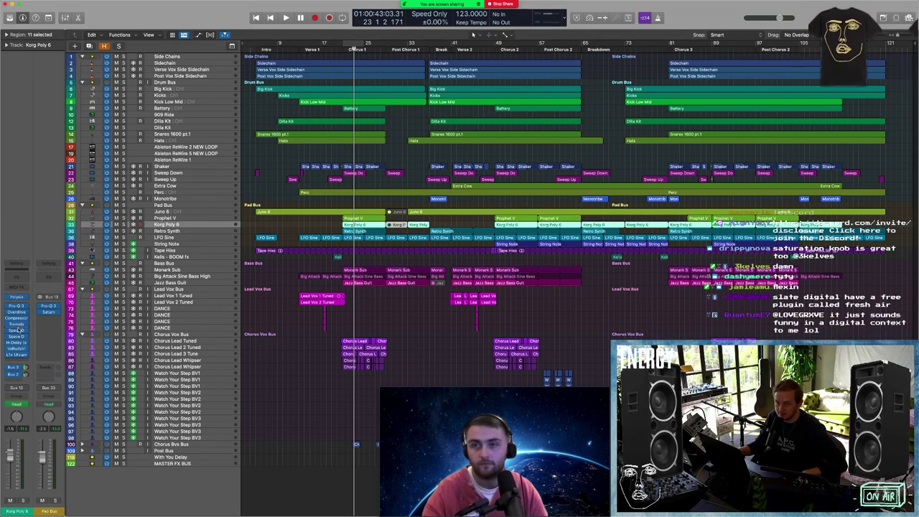
{"action": "scroll", "coordinate": [154, 227], "scroll_direction": "down", "scroll_amount": 1}
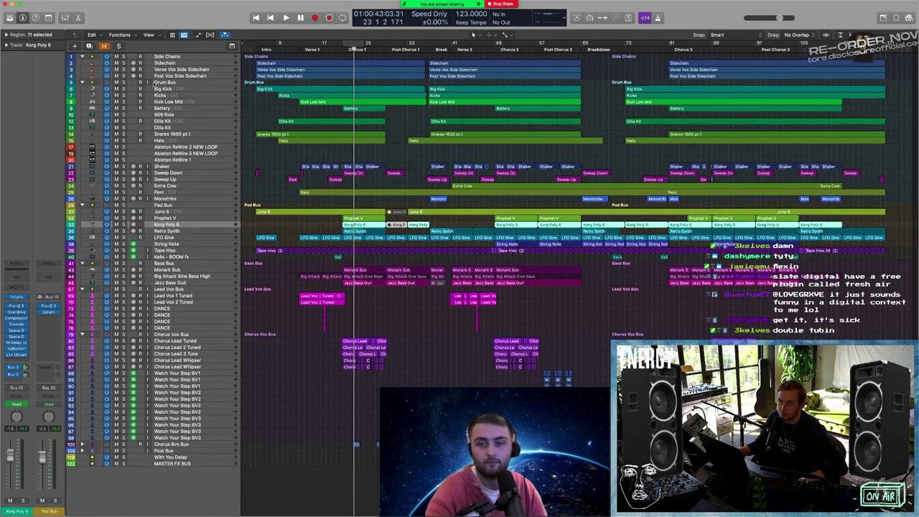
Solo the Drum Bus with the side chain tracks, turn on the Chorus 1 cycle range, and play it briefly
{"action": "left_click", "coordinate": [156, 83]}
{"action": "key", "text": "s"}
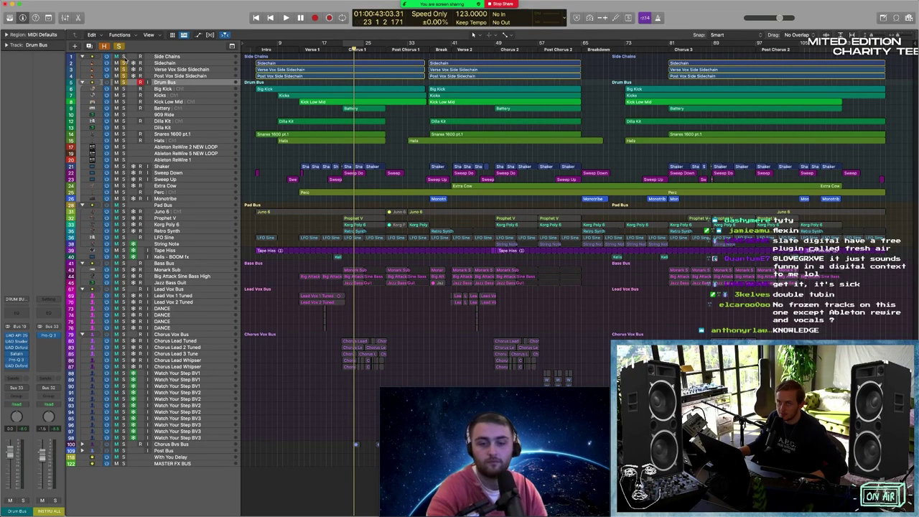
{"action": "left_click", "coordinate": [344, 42]}
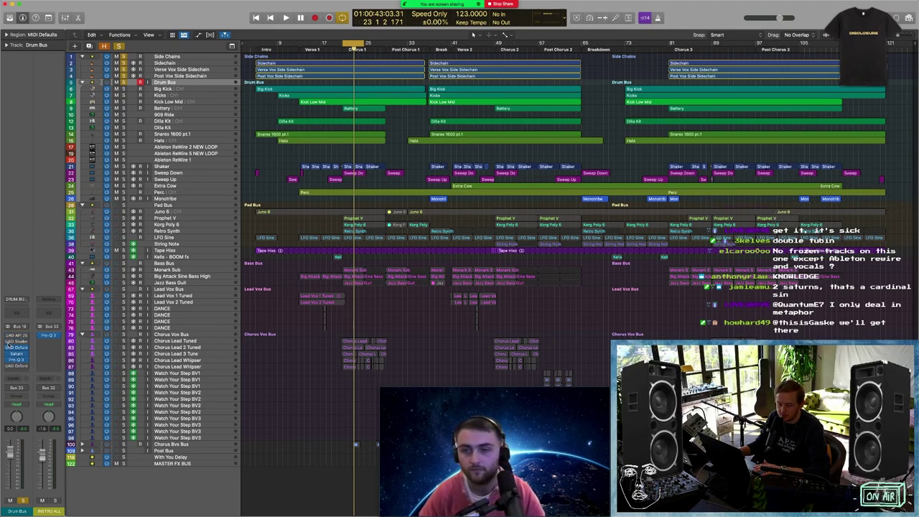
{"action": "key", "text": "space"}
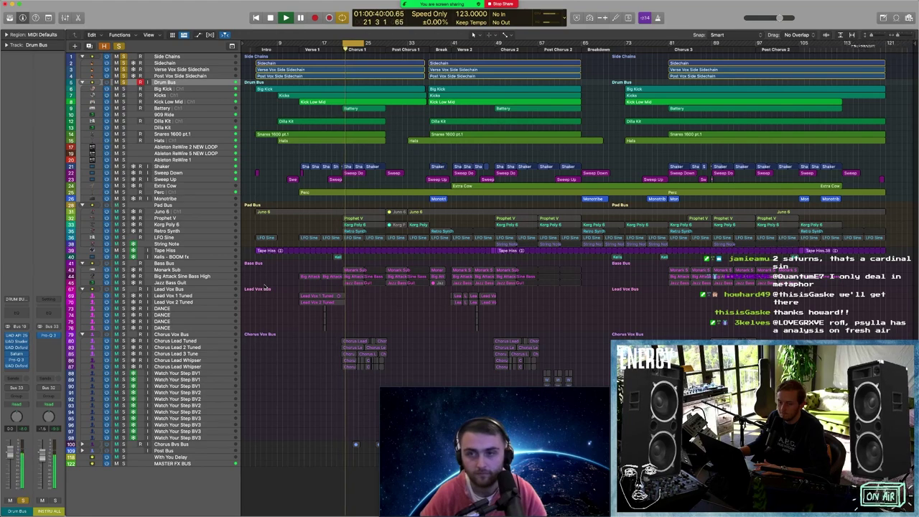
{"action": "key", "text": "space"}
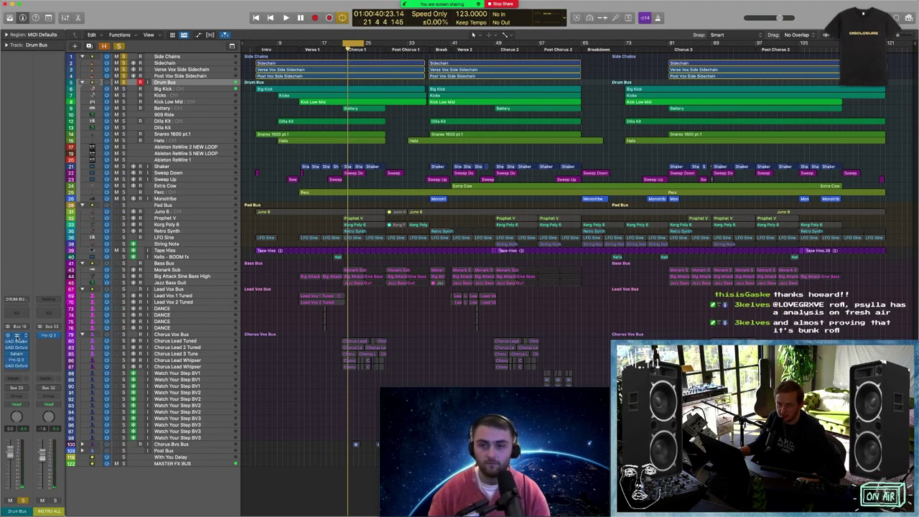
Examine the Drum Bus's API 2500 compressor, Oxford Inflator and Pro-Q 3 settings, closing the plug-ins when done
{"action": "left_click", "coordinate": [19, 336]}
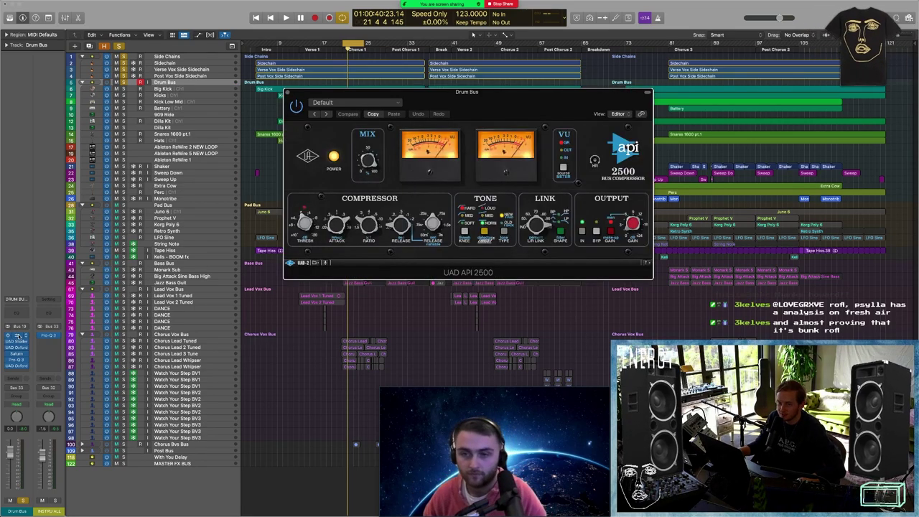
{"action": "left_click", "coordinate": [19, 338]}
{"action": "left_click", "coordinate": [18, 347]}
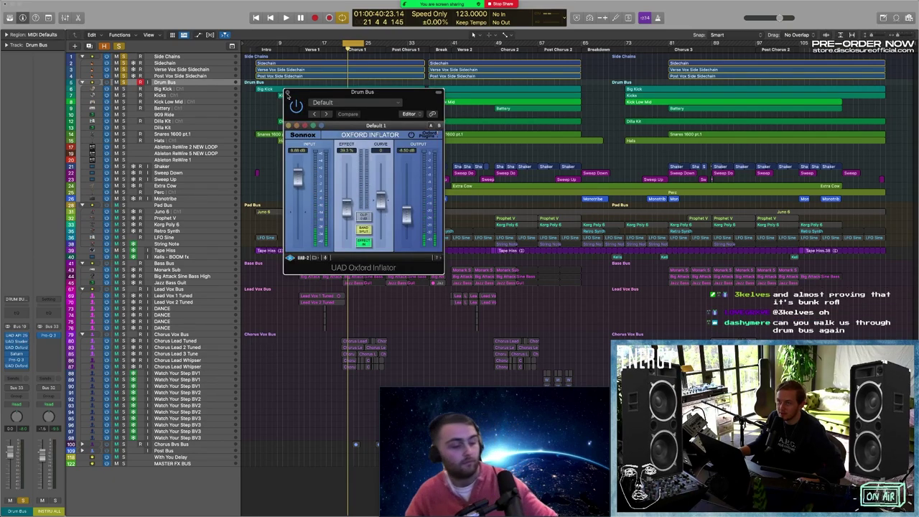
{"action": "left_click", "coordinate": [288, 93]}
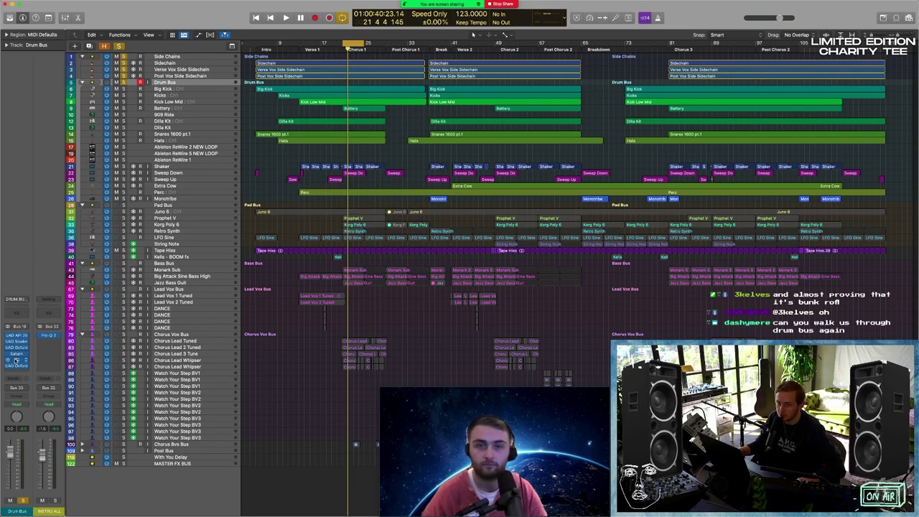
{"action": "left_click", "coordinate": [17, 359]}
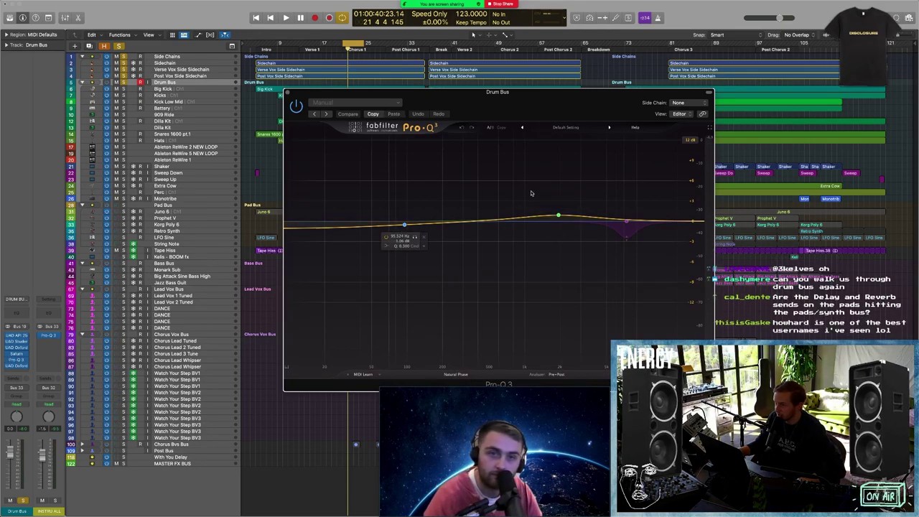
{"action": "left_click", "coordinate": [288, 92]}
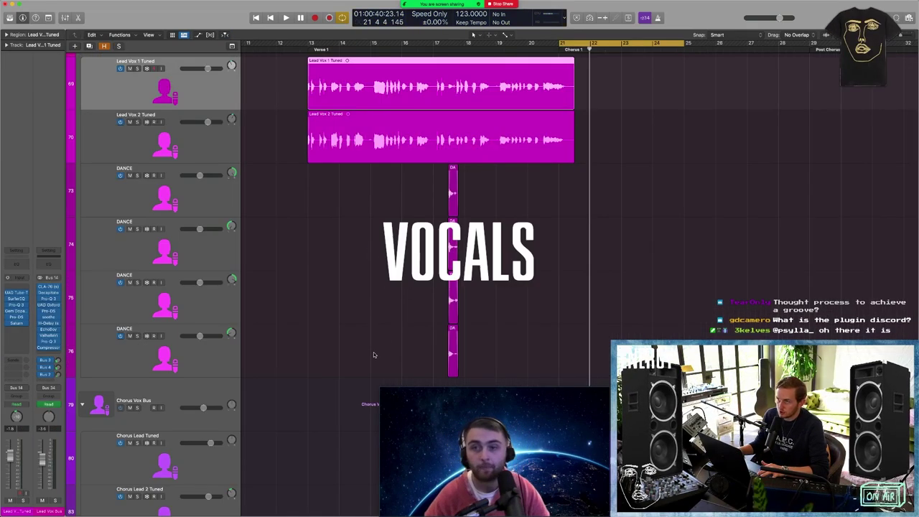
Reveal the hidden tracks, review the original Lead Vox 1 and Lead Vox 2 tracks beside the tuned versions, and hide them again
{"action": "scroll", "coordinate": [376, 354], "scroll_direction": "up", "scroll_amount": 4}
{"action": "scroll", "coordinate": [342, 305], "scroll_direction": "down", "scroll_amount": 2}
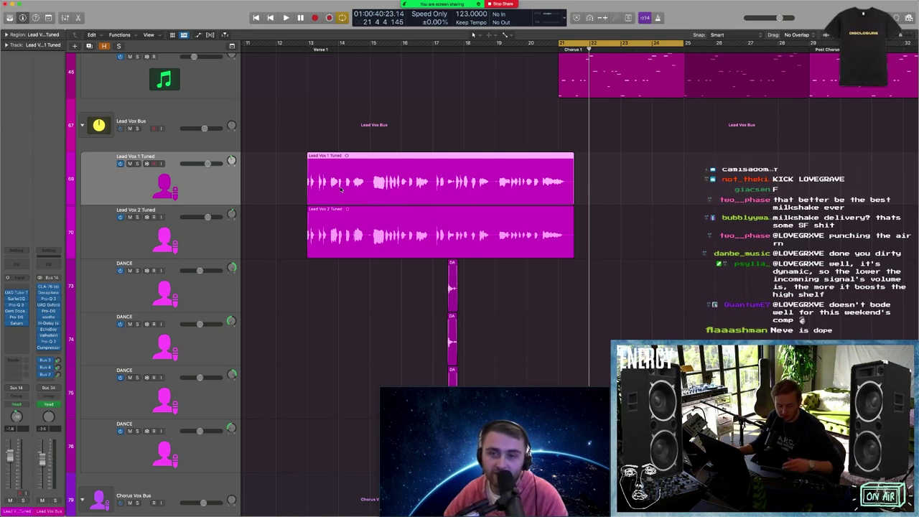
{"action": "left_click", "coordinate": [284, 176]}
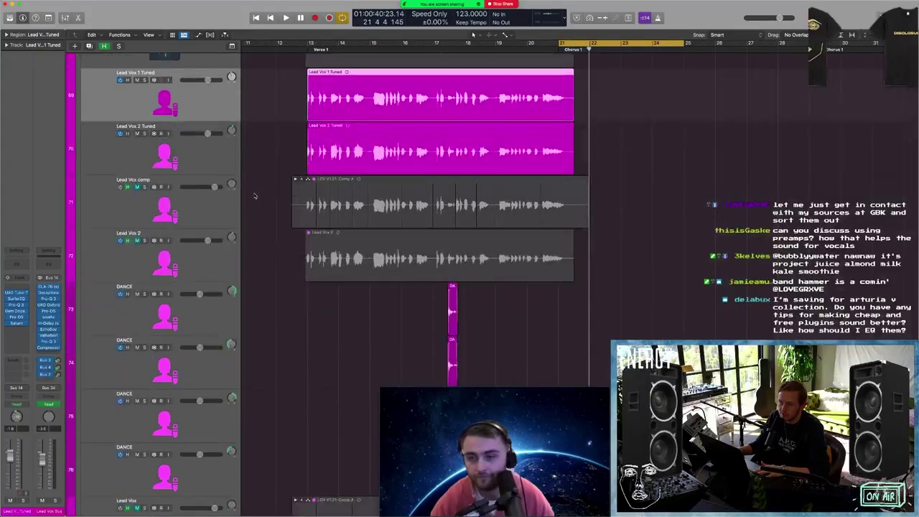
{"action": "scroll", "coordinate": [157, 131], "scroll_direction": "up", "scroll_amount": 3}
{"action": "left_click", "coordinate": [157, 131]}
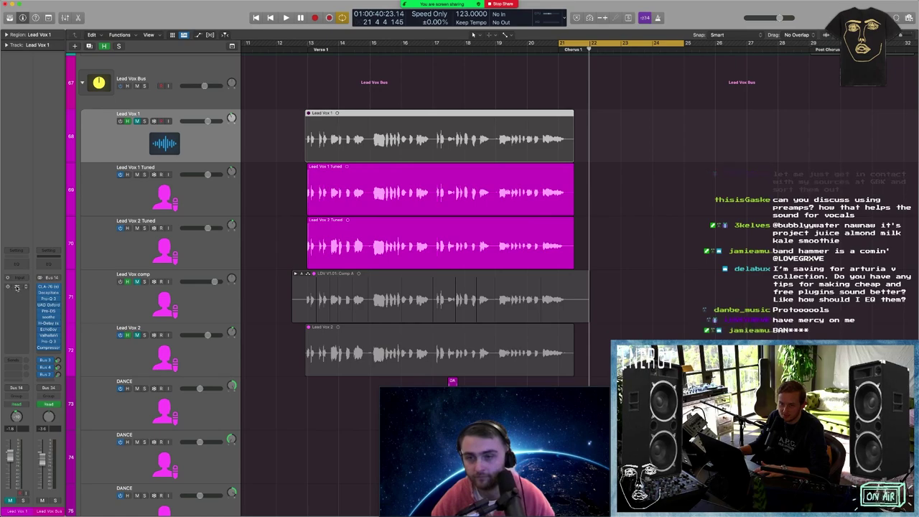
{"action": "left_click", "coordinate": [148, 311]}
{"action": "left_click", "coordinate": [140, 329]}
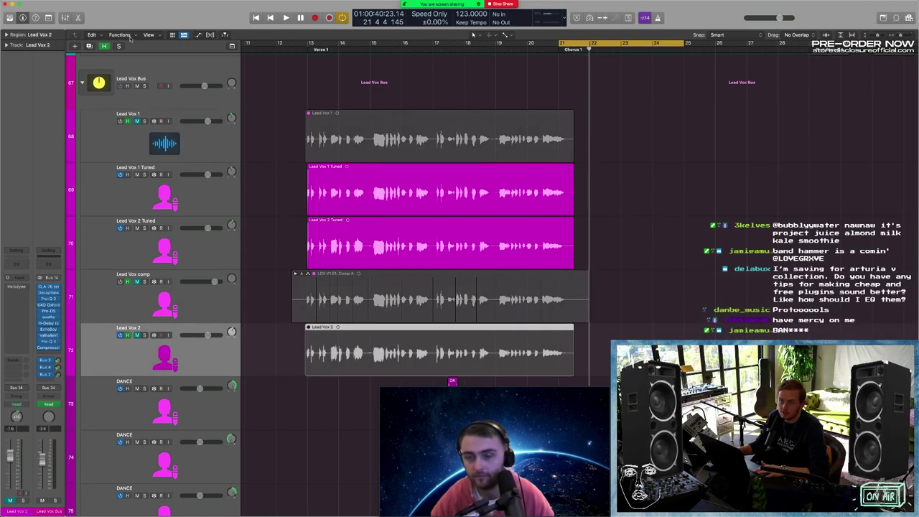
{"action": "left_click", "coordinate": [104, 46]}
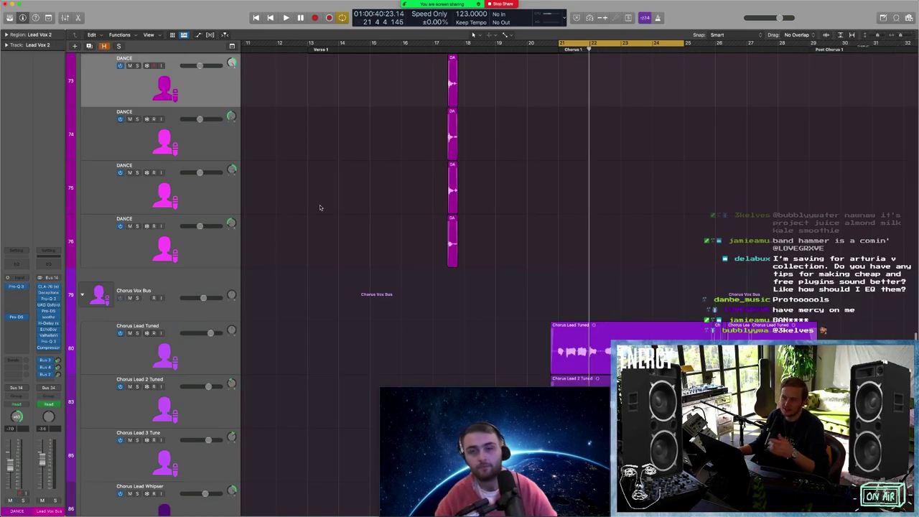
Inspect the tuned lead vocal regions of Verse 1 up close and select the Lead Vox 1 Tuned track
{"action": "scroll", "coordinate": [344, 234], "scroll_direction": "up", "scroll_amount": 5}
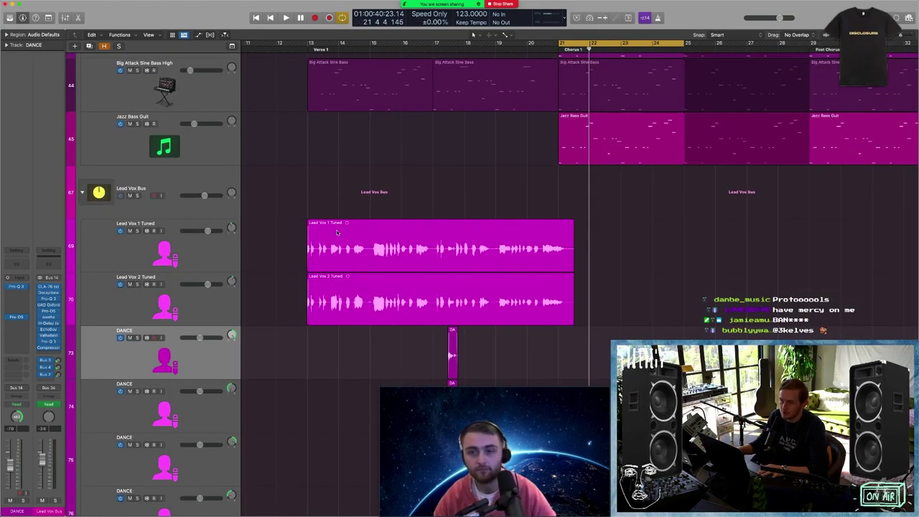
{"action": "key", "text": "super+Right"}
{"action": "scroll", "coordinate": [336, 232], "scroll_direction": "left", "scroll_amount": 5}
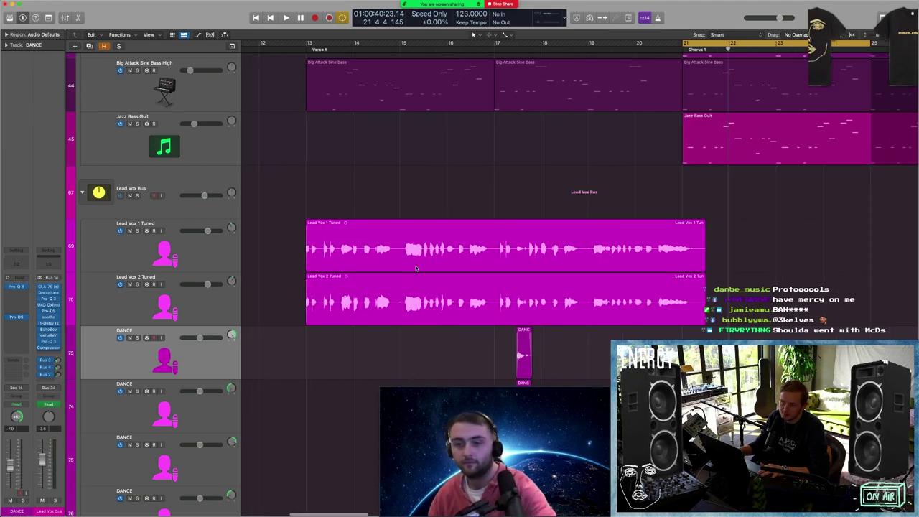
{"action": "scroll", "coordinate": [412, 268], "scroll_direction": "down", "scroll_amount": 2}
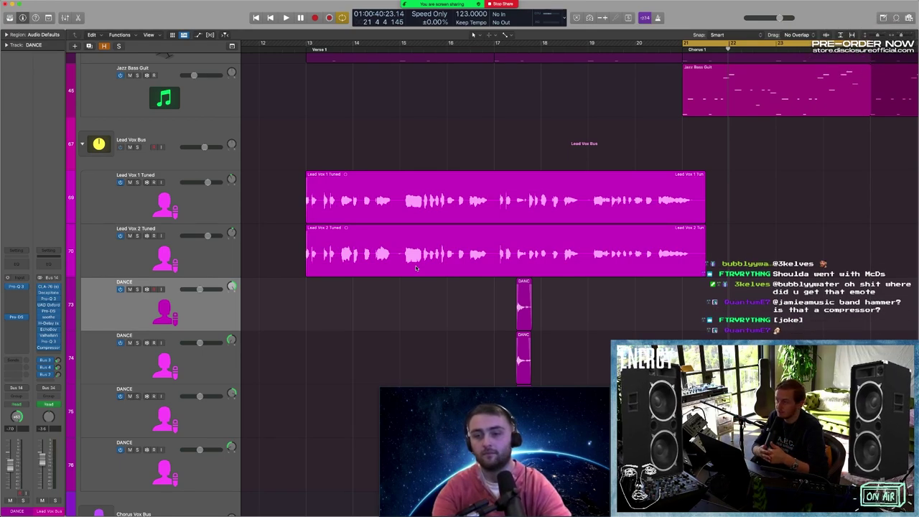
{"action": "left_click", "coordinate": [215, 209]}
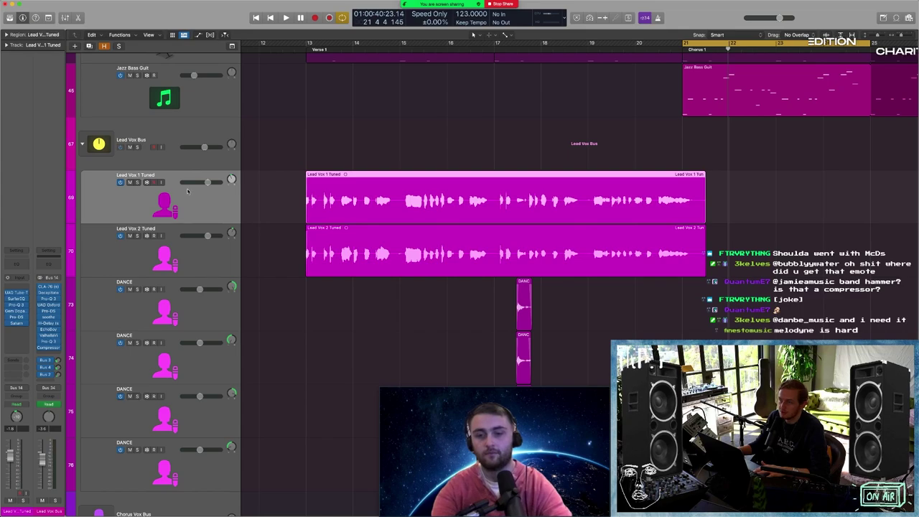
Select the Lead Vox Bus, set the cycle range over Verse 1 up to bar 22, and solo the VOX ALL bus
{"action": "key", "text": "Up"}
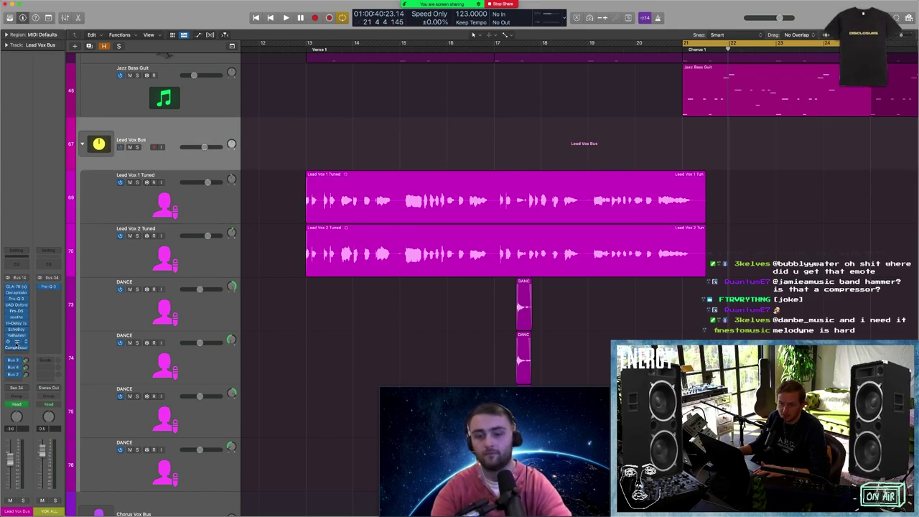
{"action": "left_click_drag", "start_coordinate": [310, 44], "coordinate": [728, 45]}
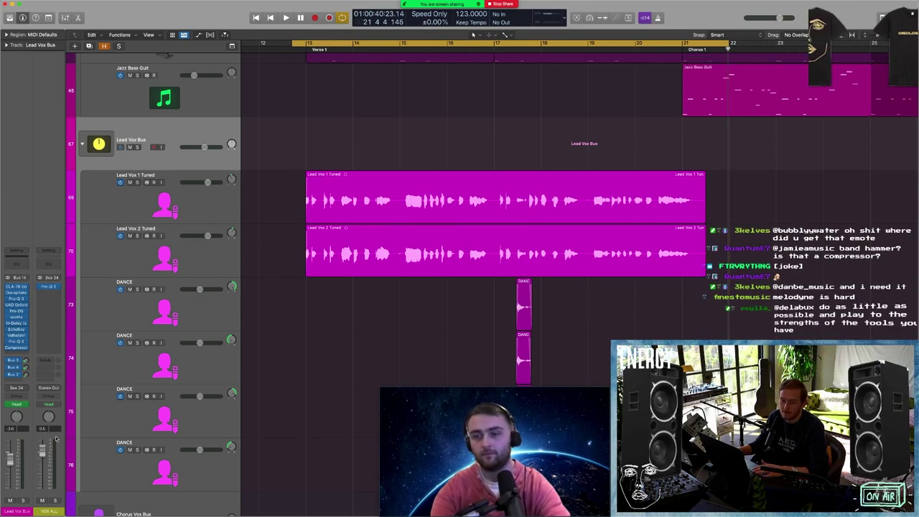
{"action": "key", "text": "s"}
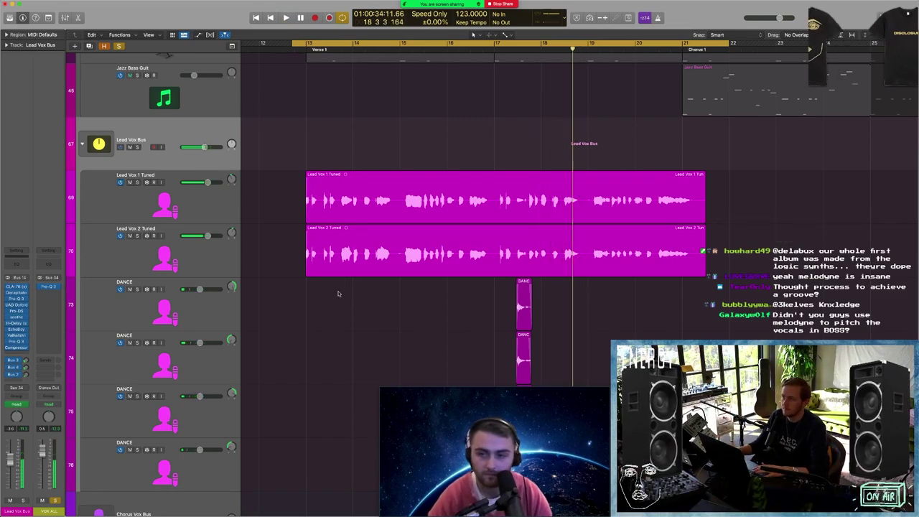
Bypass the plug-ins on the Lead Vox Bus and Lead Vox 1 Tuned and play the unprocessed lead vocals
{"action": "scroll", "coordinate": [333, 300], "scroll_direction": "down", "scroll_amount": 2}
{"action": "left_click", "coordinate": [191, 183]}
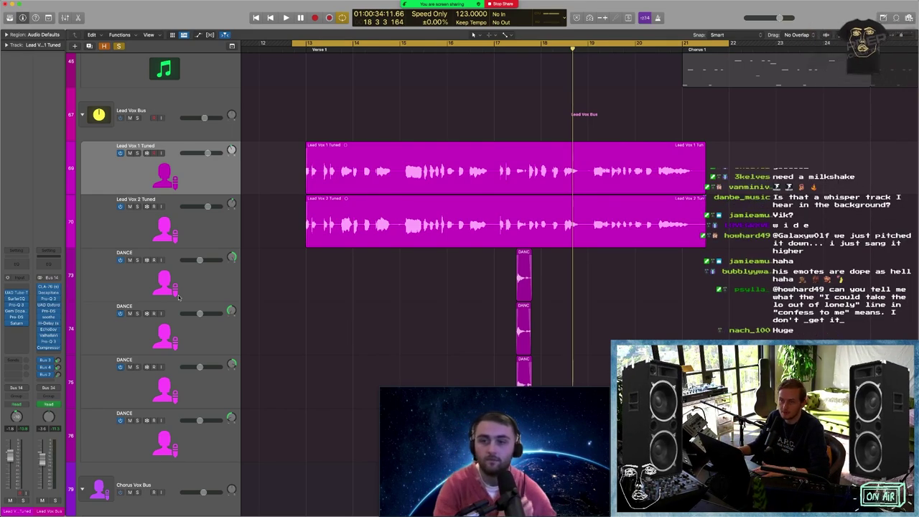
{"action": "left_click", "coordinate": [221, 226]}
{"action": "left_click", "coordinate": [200, 185]}
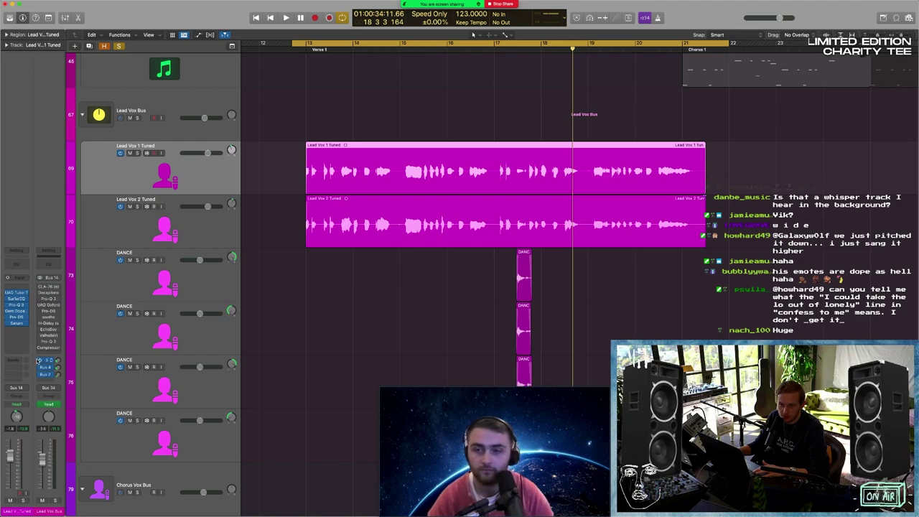
{"action": "key", "text": "space"}
{"action": "left_click", "coordinate": [348, 316]}
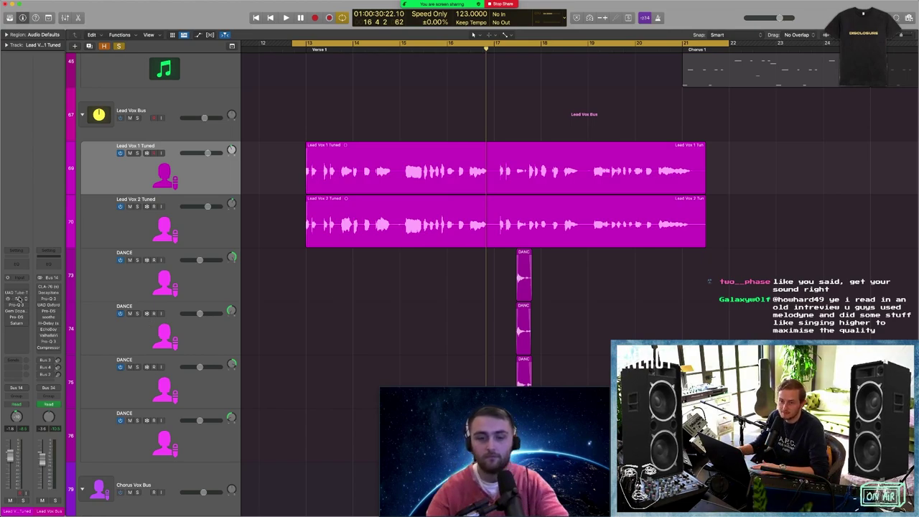
Solo Lead Vox 1 Tuned, re-enable its Tube-Tech CL 1B compressor to hear and examine it, and close the plug-in
{"action": "key", "text": "s"}
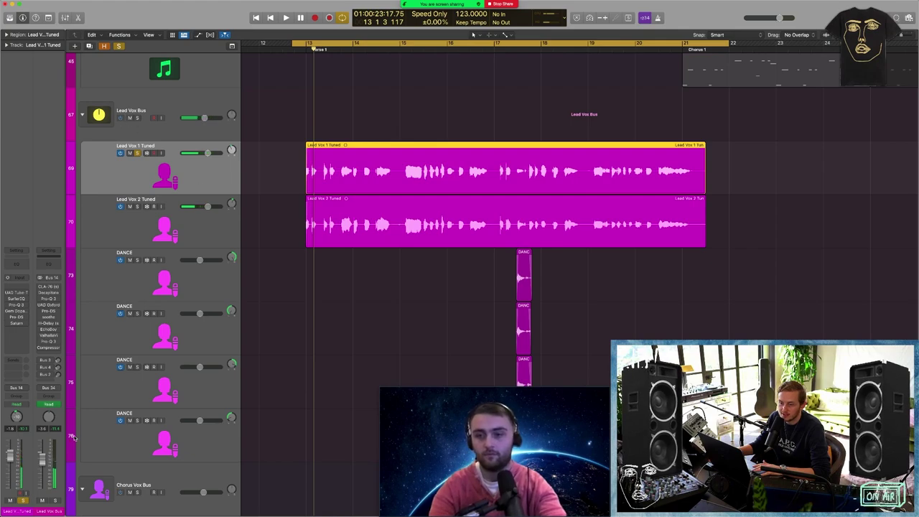
{"action": "left_click", "coordinate": [17, 292]}
{"action": "left_click_drag", "start_coordinate": [462, 118], "coordinate": [422, 123]}
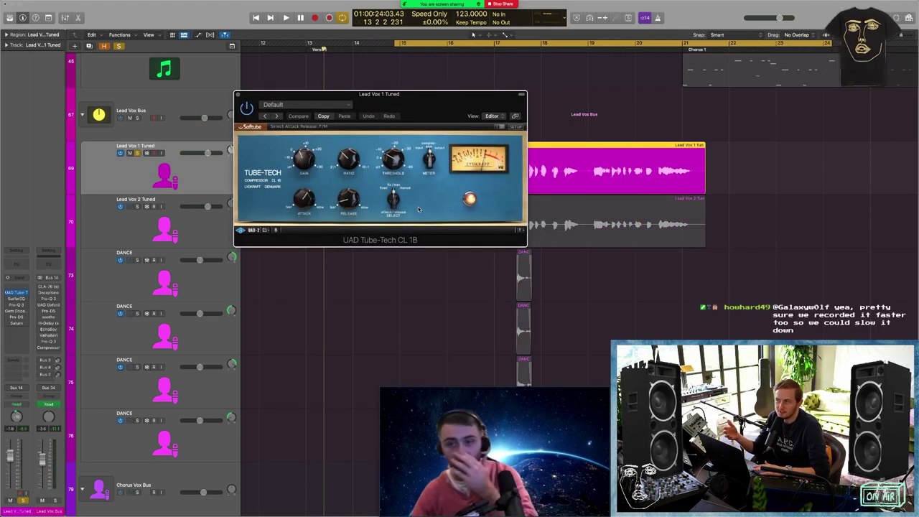
{"action": "key", "text": "space"}
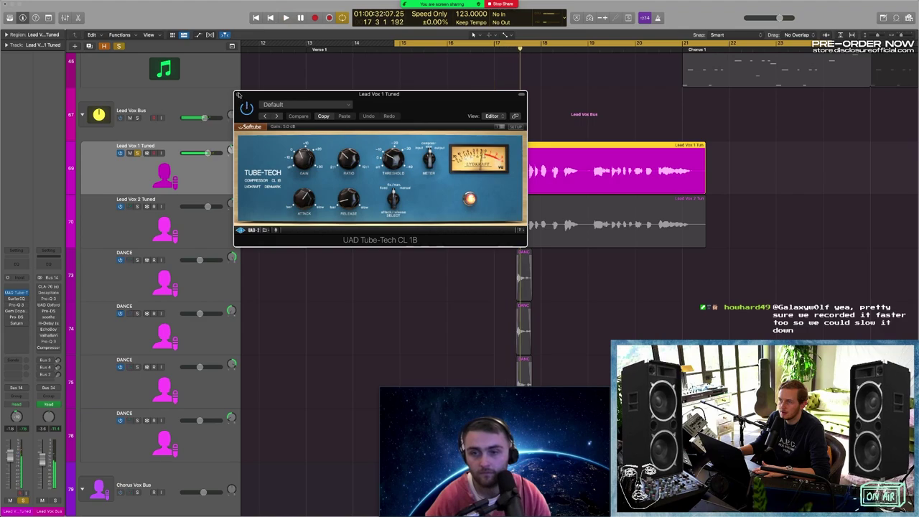
{"action": "left_click", "coordinate": [238, 96]}
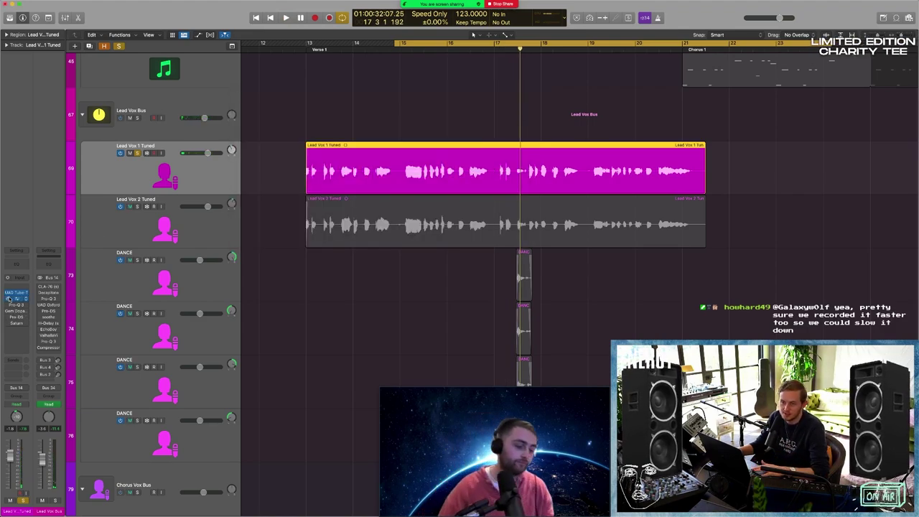
Re-enable SurferEQ on Lead Vox 1 Tuned and play the soloed vocal while examining its low-frequency cut
{"action": "left_click", "coordinate": [10, 298]}
{"action": "left_click_drag", "start_coordinate": [478, 86], "coordinate": [405, 78]}
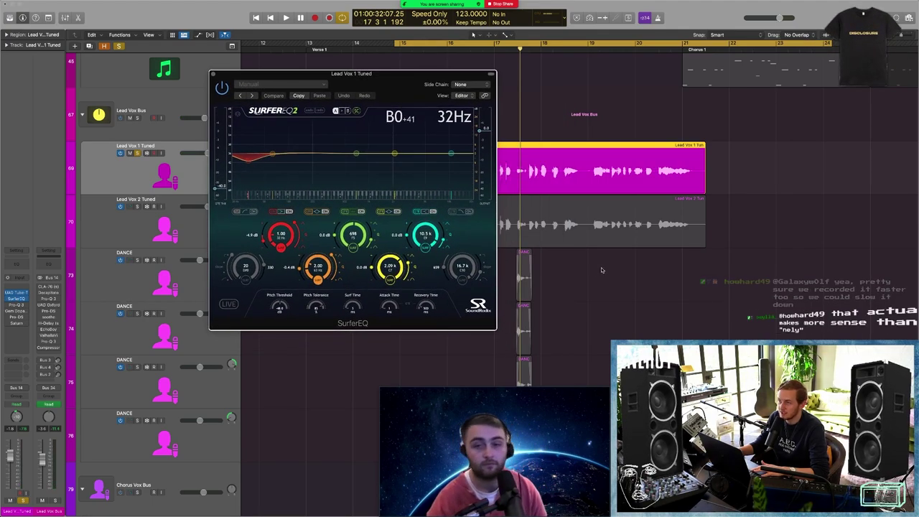
{"action": "key", "text": "comma"}
{"action": "key", "text": "comma"}
{"action": "key", "text": "space"}
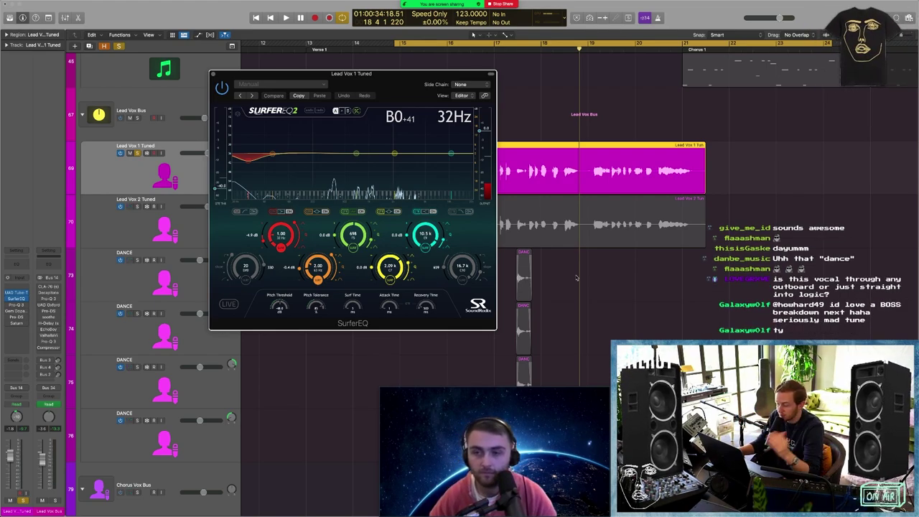
{"action": "key", "text": "space"}
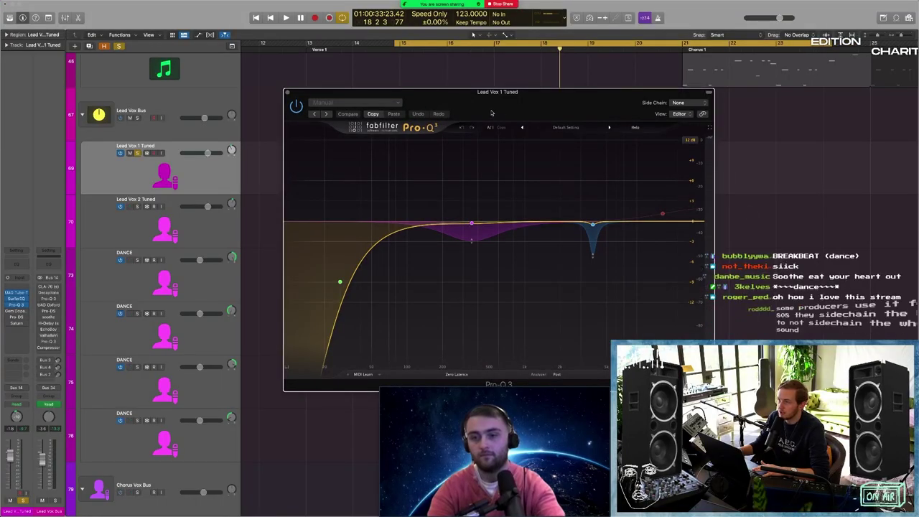
Play the soloed vocal while auditioning the narrow upper-mid dip of Pro-Q 3 on Lead Vox 1 Tuned, and check its high-shelf band
{"action": "left_click_drag", "start_coordinate": [502, 93], "coordinate": [312, 64]}
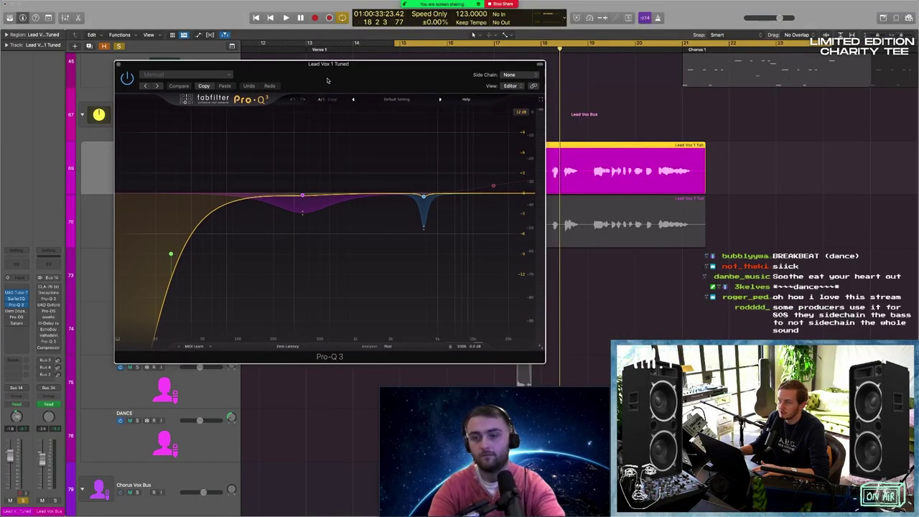
{"action": "key", "text": "space"}
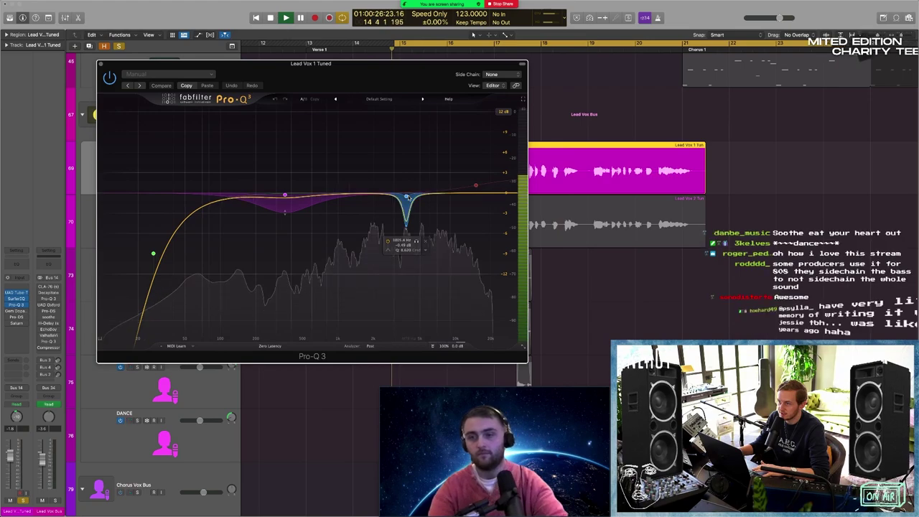
{"action": "left_click", "coordinate": [416, 242]}
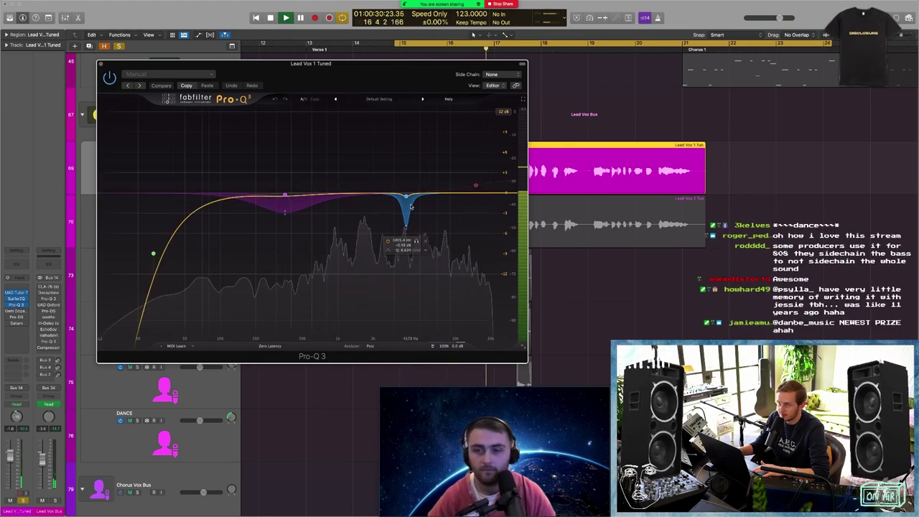
{"action": "key", "text": "space"}
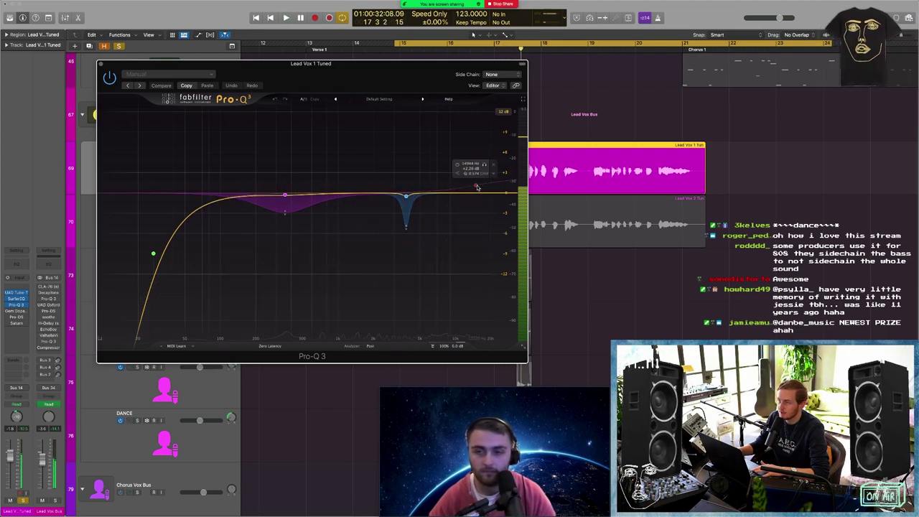
{"action": "left_click", "coordinate": [457, 165]}
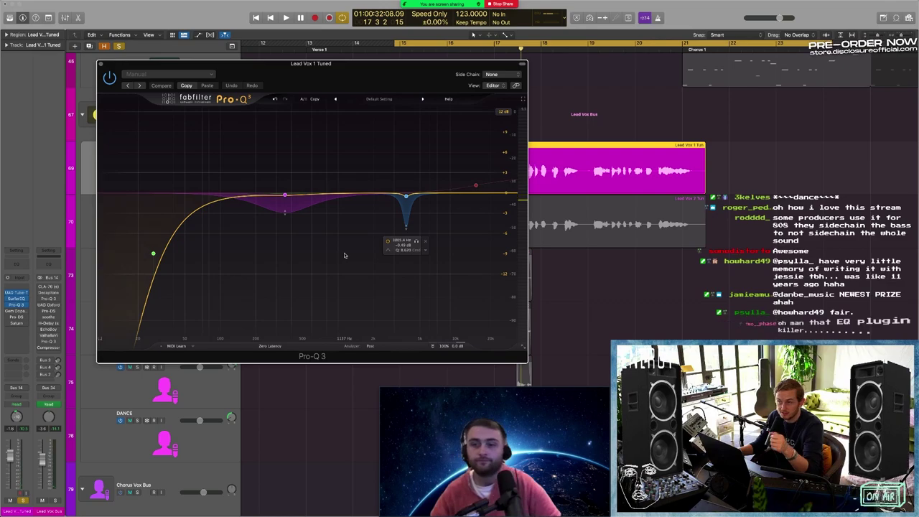
Play the vocal while examining Pro-Q 3's wide low-mid dynamic dip, and close the plug-in
{"action": "key", "text": "space"}
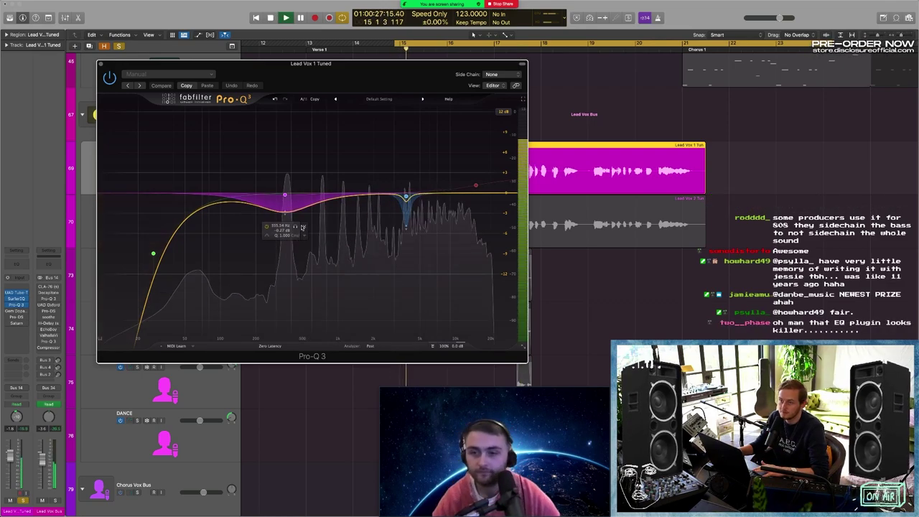
{"action": "mouse_move", "coordinate": [276, 195]}
{"action": "key", "text": "space"}
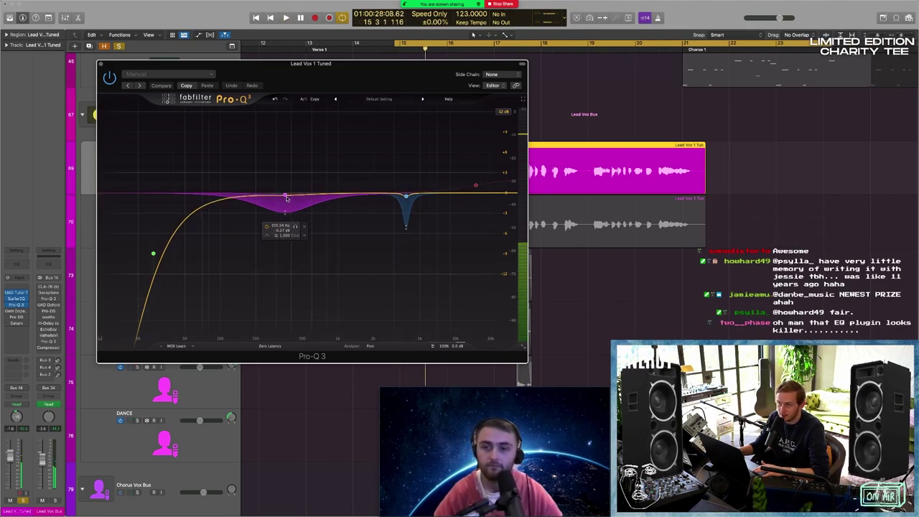
{"action": "left_click", "coordinate": [16, 305]}
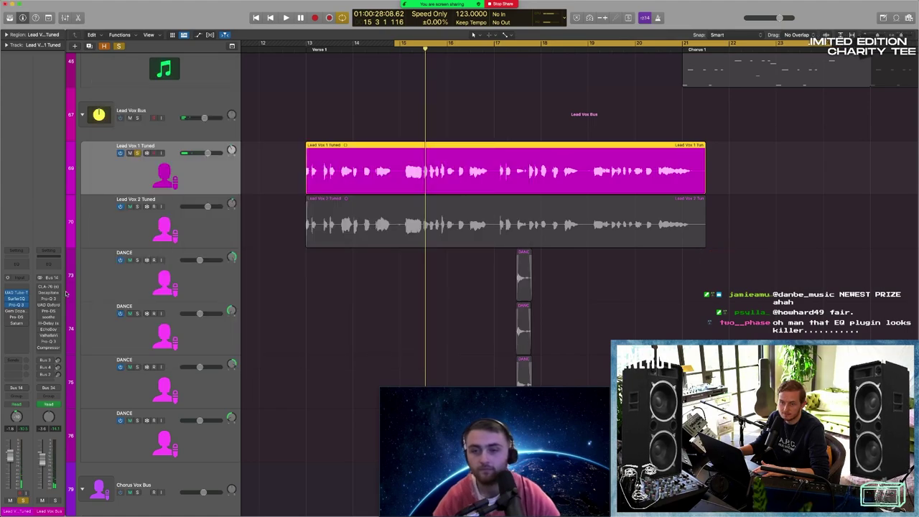
Re-enable Gem Dopamine on Lead Vox 1 Tuned, play the vocal while trying its Wet knob, and close the plug-in
{"action": "left_click", "coordinate": [211, 201]}
{"action": "left_click", "coordinate": [209, 189]}
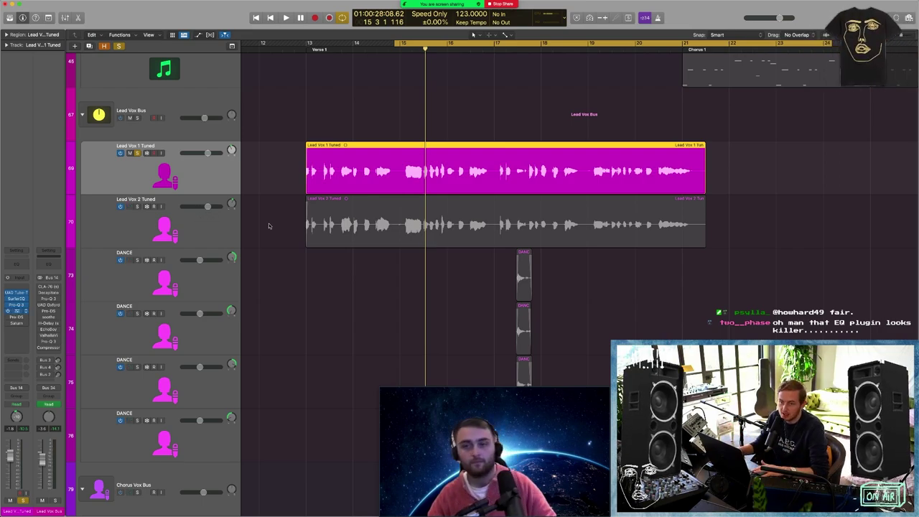
{"action": "left_click_drag", "start_coordinate": [475, 103], "coordinate": [410, 102]}
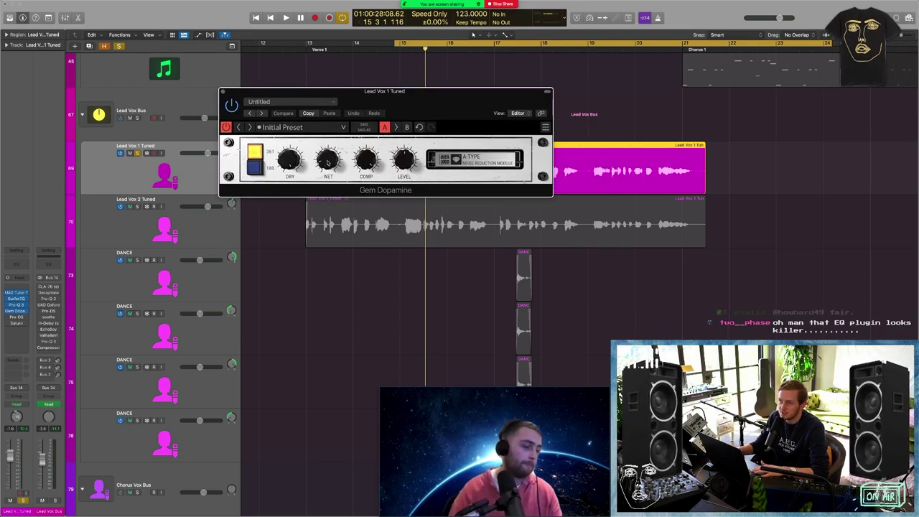
{"action": "key", "text": "space"}
{"action": "left_click_drag", "start_coordinate": [328, 162], "coordinate": [328, 157]}
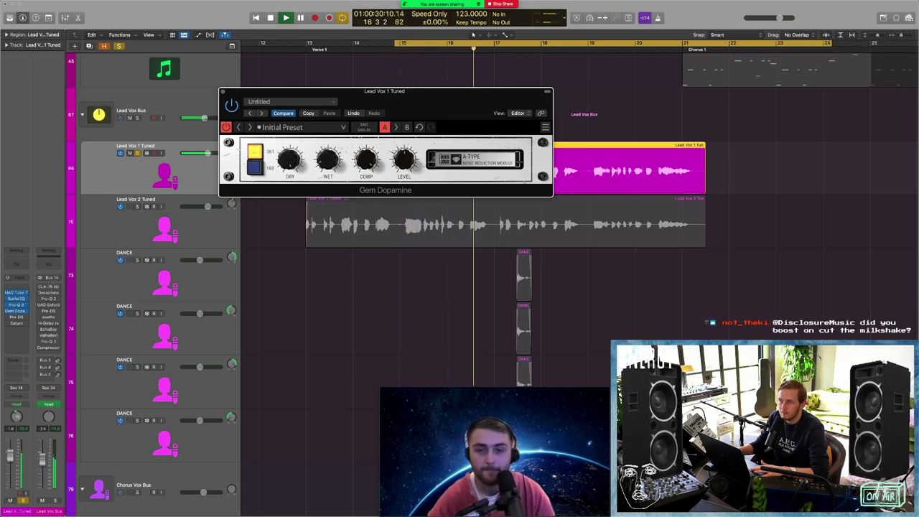
{"action": "key", "text": "space"}
{"action": "left_click", "coordinate": [223, 91]}
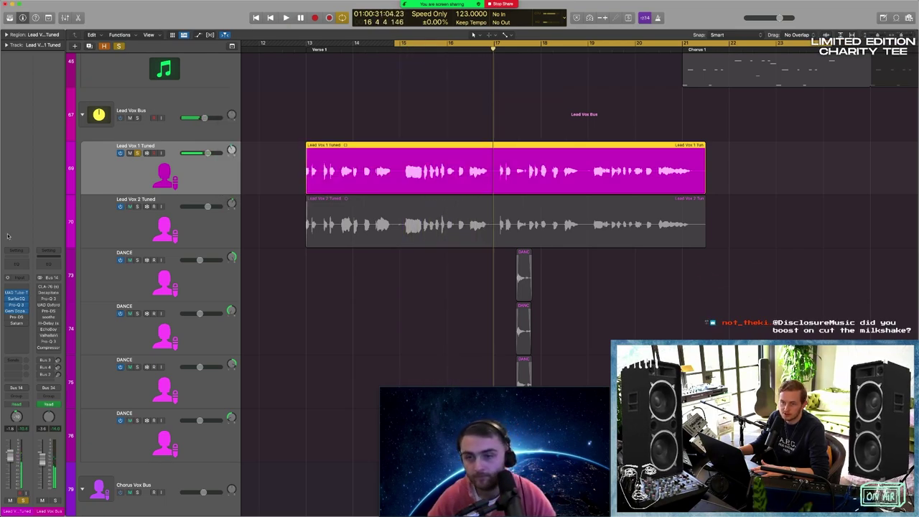
Re-enable the Pro-DS de-esser on Lead Vox 1 Tuned, play the vocal to watch its gain reduction, and close the plug-in
{"action": "right_click", "coordinate": [16, 307]}
{"action": "left_click", "coordinate": [10, 317]}
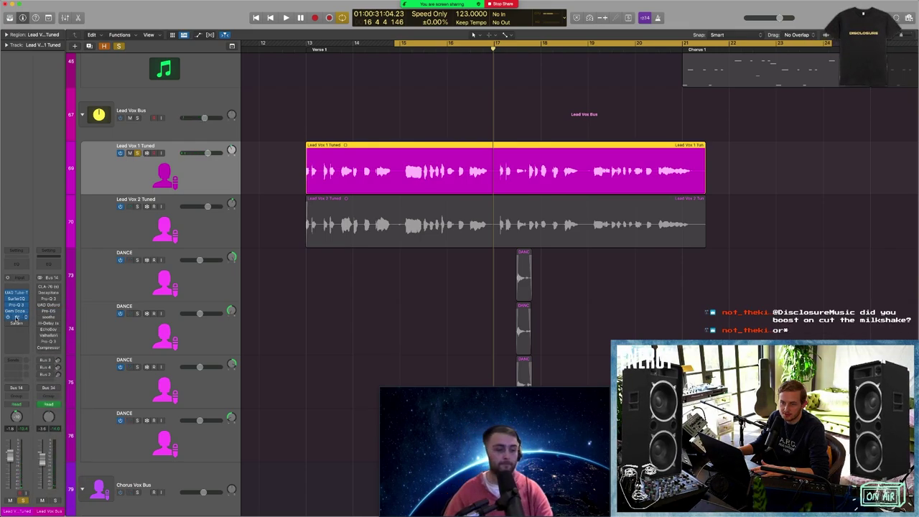
{"action": "left_click_drag", "start_coordinate": [397, 93], "coordinate": [377, 90]}
{"action": "key", "text": "space"}
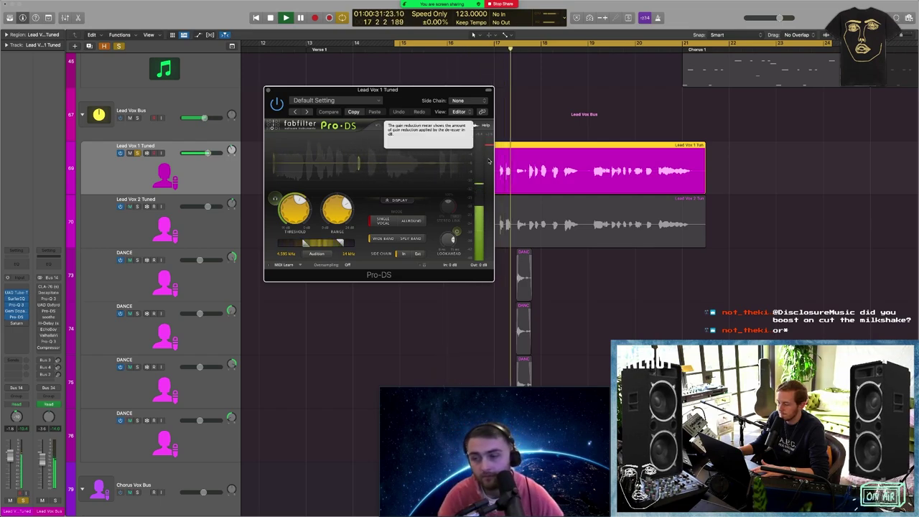
{"action": "key", "text": "space"}
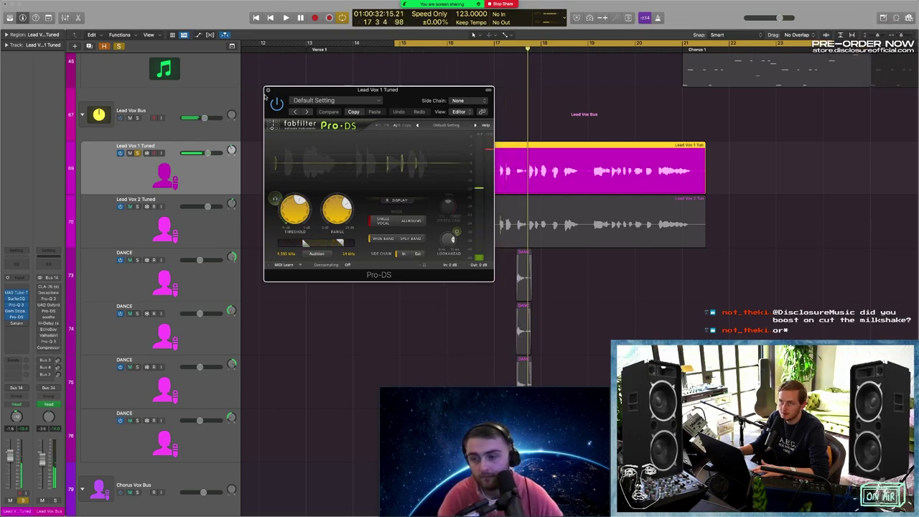
{"action": "left_click", "coordinate": [268, 90]}
Re-enable Saturn on Lead Vox 1 Tuned, play the vocal while temporarily exaggerating its Drive, and close the plug-in
{"action": "left_click", "coordinate": [16, 323]}
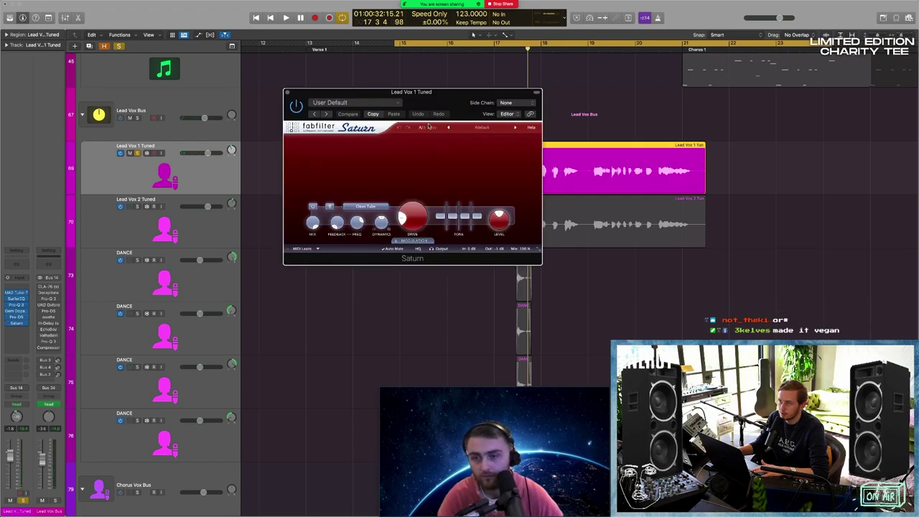
{"action": "left_click_drag", "start_coordinate": [441, 97], "coordinate": [385, 84]}
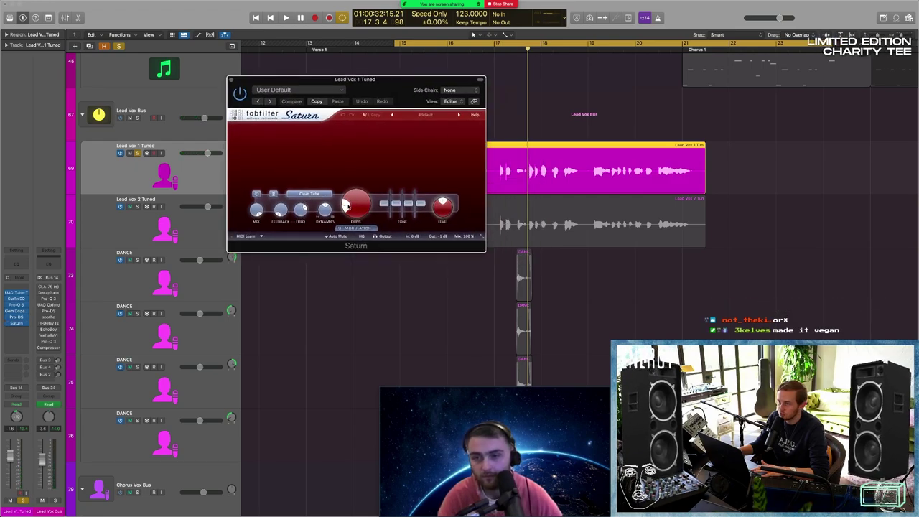
{"action": "left_click_drag", "start_coordinate": [346, 206], "coordinate": [356, 185]}
{"action": "key", "text": "space"}
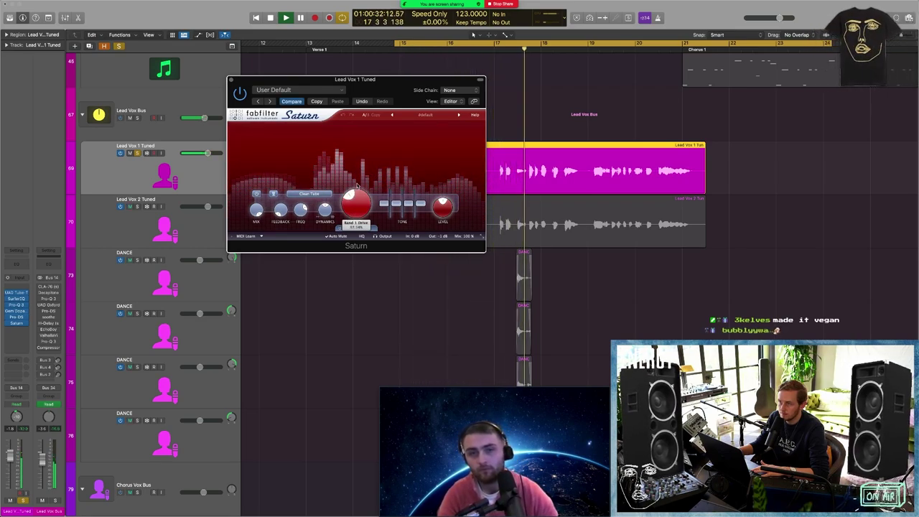
{"action": "key", "text": "space"}
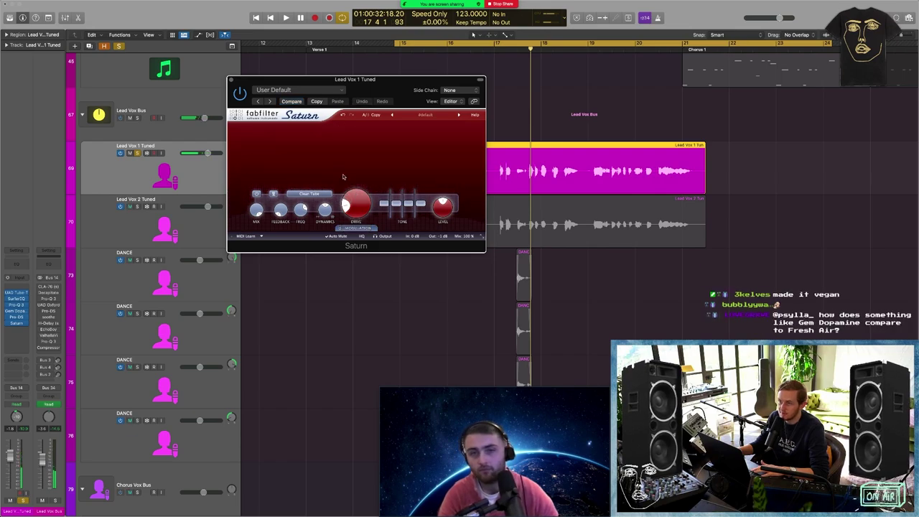
{"action": "left_click", "coordinate": [230, 81]}
{"action": "left_click", "coordinate": [248, 268]}
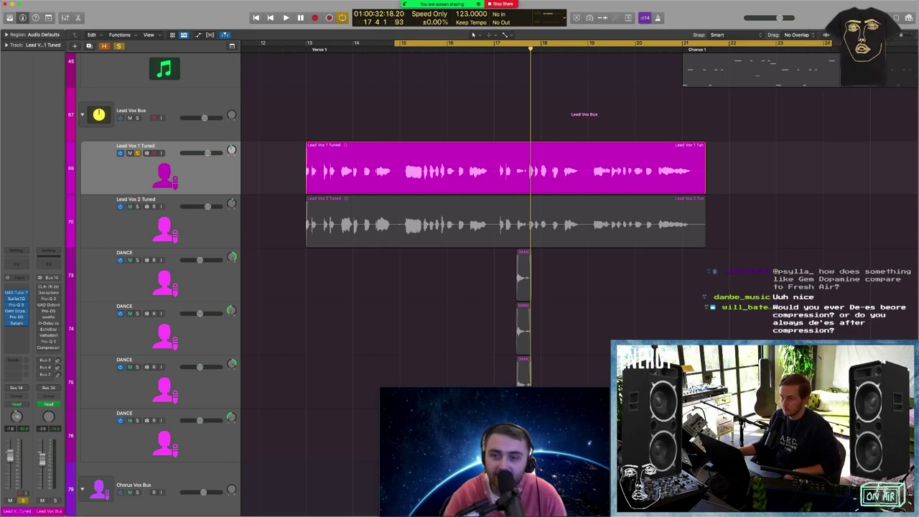
Move the cycle start to about the middle of bar 16 and play the soloed lead vocal from there
{"action": "scroll", "coordinate": [404, 203], "scroll_direction": "right", "scroll_amount": 2}
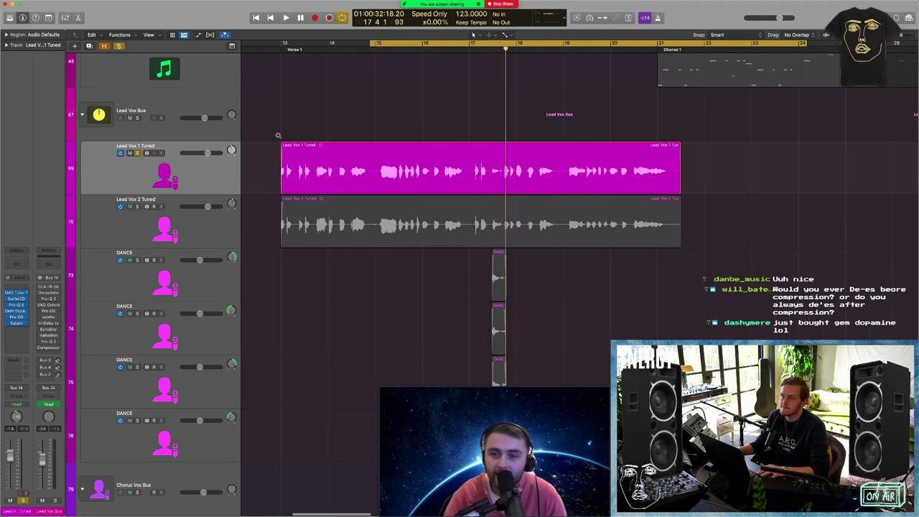
{"action": "left_click_drag", "start_coordinate": [278, 135], "coordinate": [715, 271]}
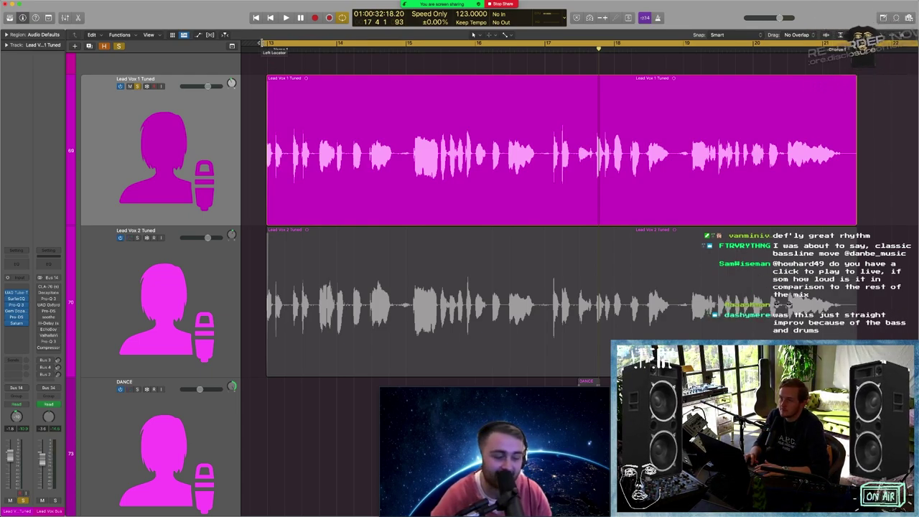
{"action": "left_click_drag", "start_coordinate": [260, 43], "coordinate": [507, 78]}
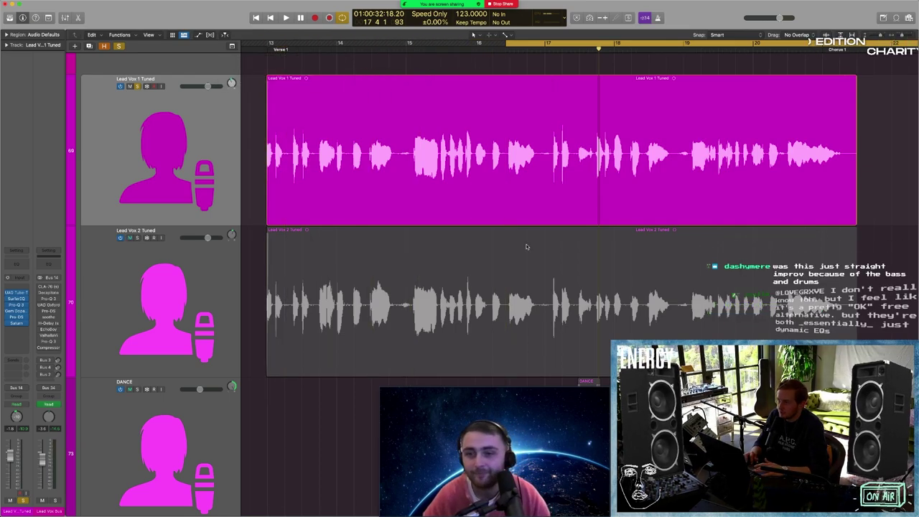
{"action": "key", "text": "space"}
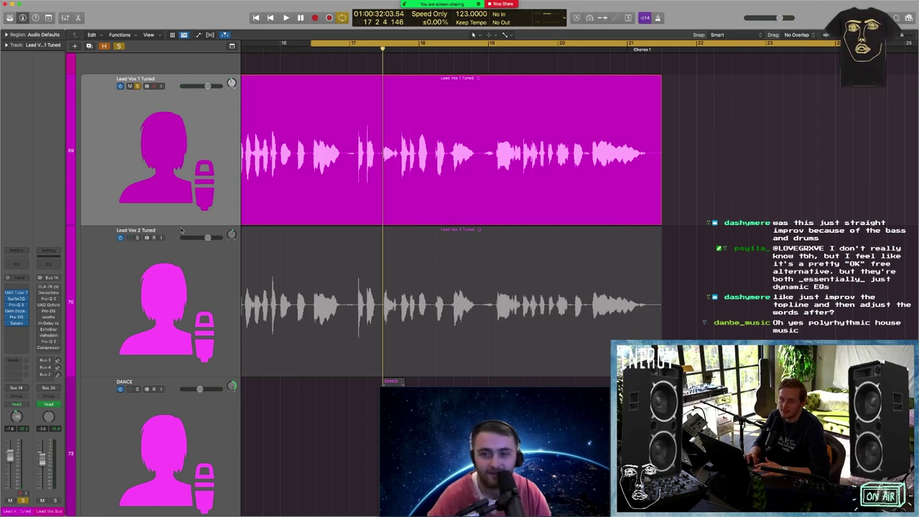
Solo Lead Vox 2 Tuned alongside Lead Vox 1 Tuned, reselect Lead Vox 1 Tuned, and play both vocals together
{"action": "left_click", "coordinate": [137, 237]}
{"action": "left_click", "coordinate": [140, 267]}
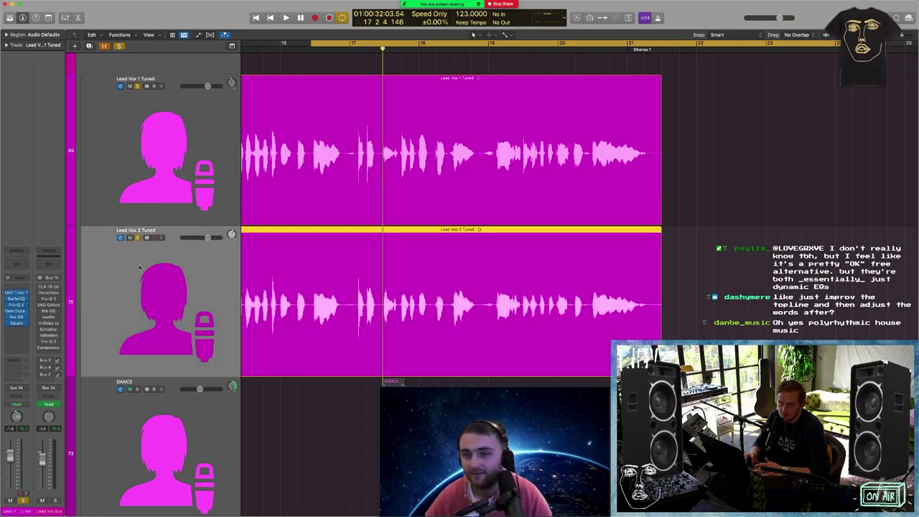
{"action": "left_click", "coordinate": [129, 213]}
{"action": "scroll", "coordinate": [300, 291], "scroll_direction": "left", "scroll_amount": 3}
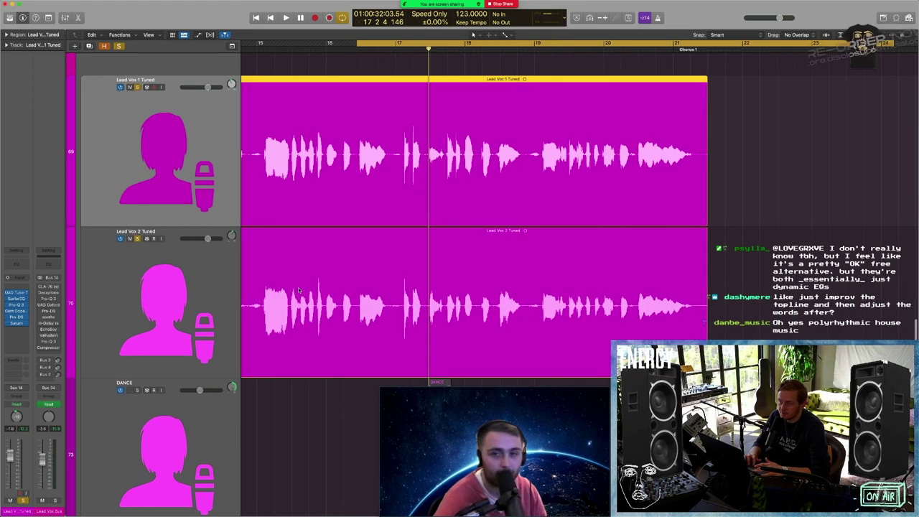
{"action": "key", "text": "super+Left"}
{"action": "key", "text": "super+Left"}
{"action": "key", "text": "super+Left"}
{"action": "key", "text": "super+Left"}
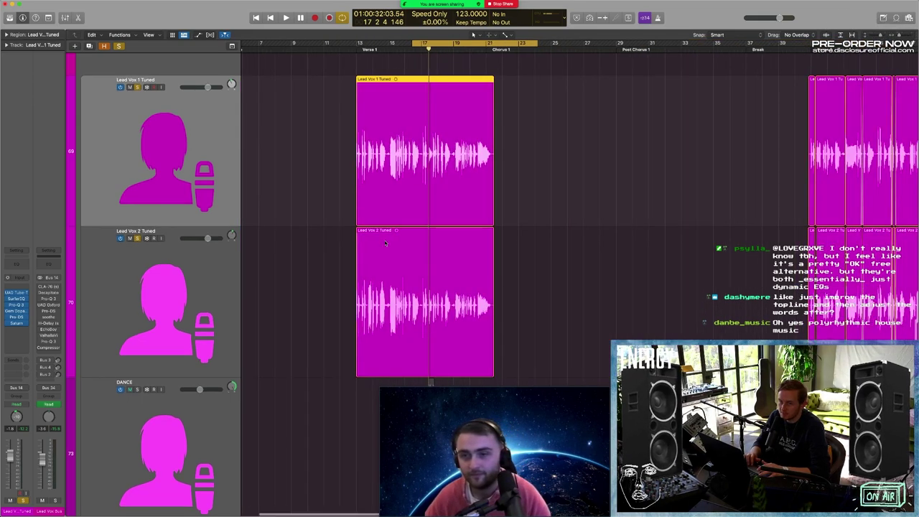
{"action": "key", "text": "super+Up"}
{"action": "key", "text": "space"}
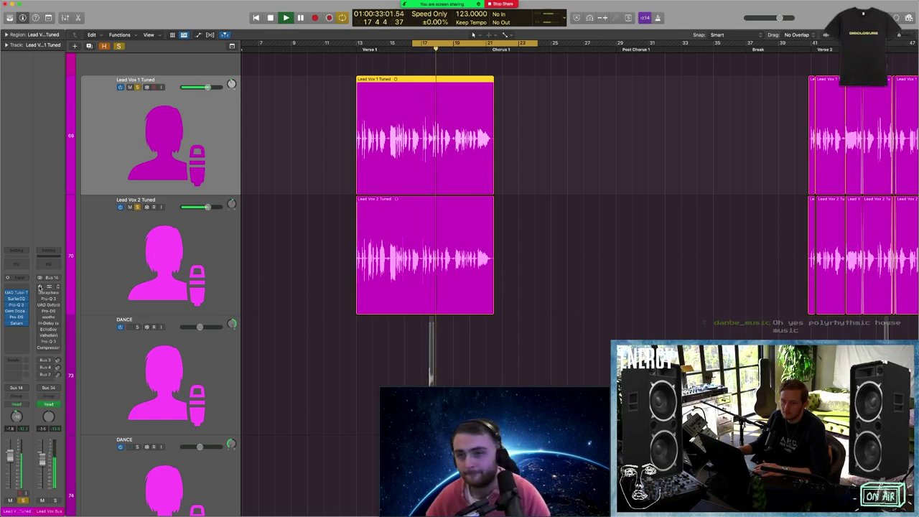
Re-enable the CLA-76 compressor on the Lead Vox Bus, compare the vocals without and with it, and close the plug-in
{"action": "left_click", "coordinate": [47, 287]}
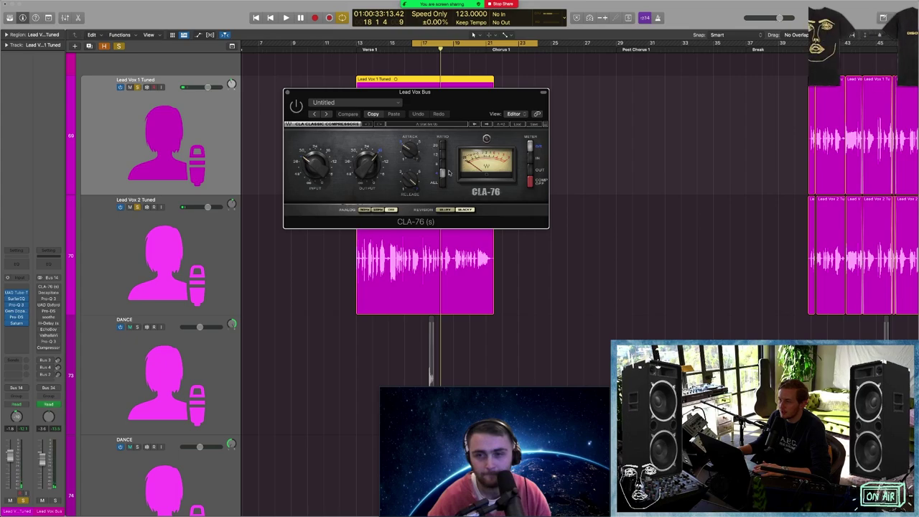
{"action": "key", "text": "space"}
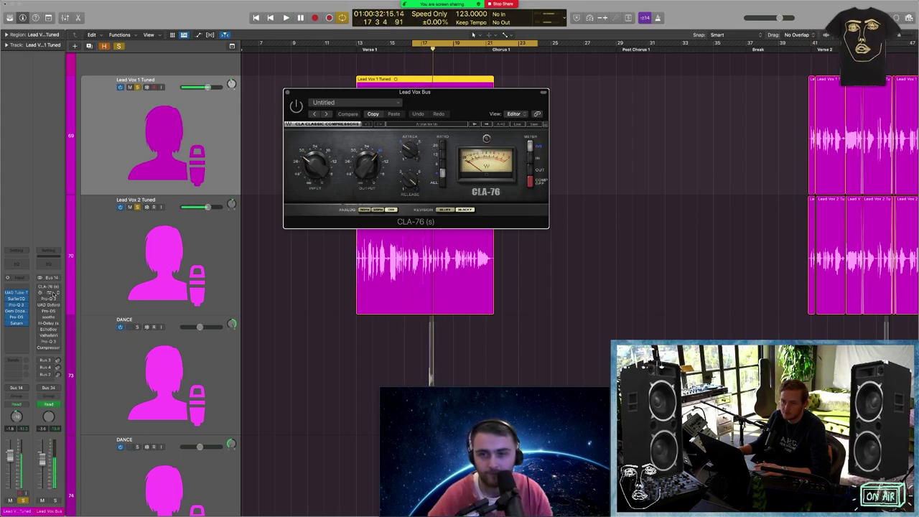
{"action": "key", "text": "space"}
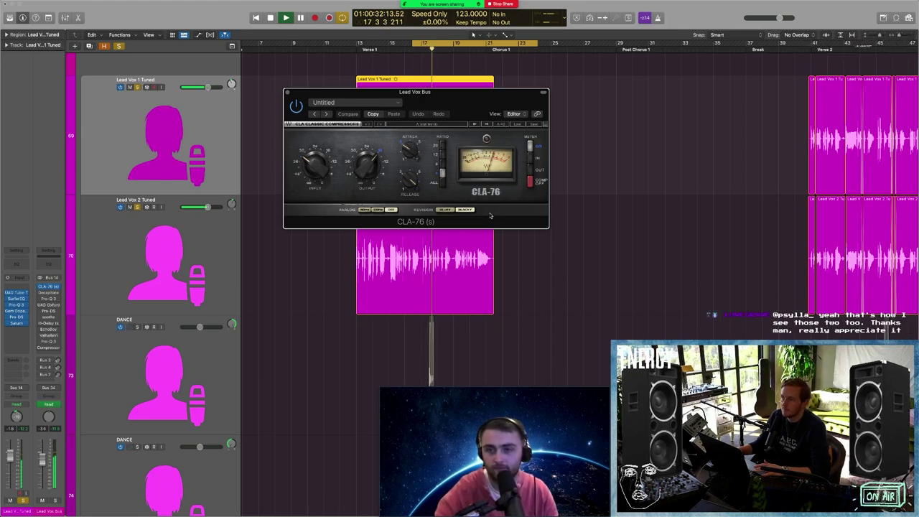
{"action": "key", "text": "space"}
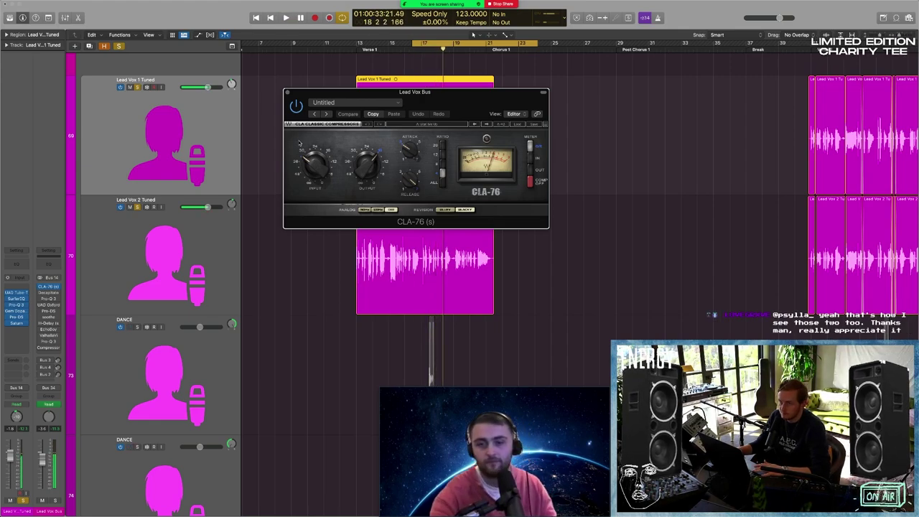
{"action": "left_click", "coordinate": [288, 93]}
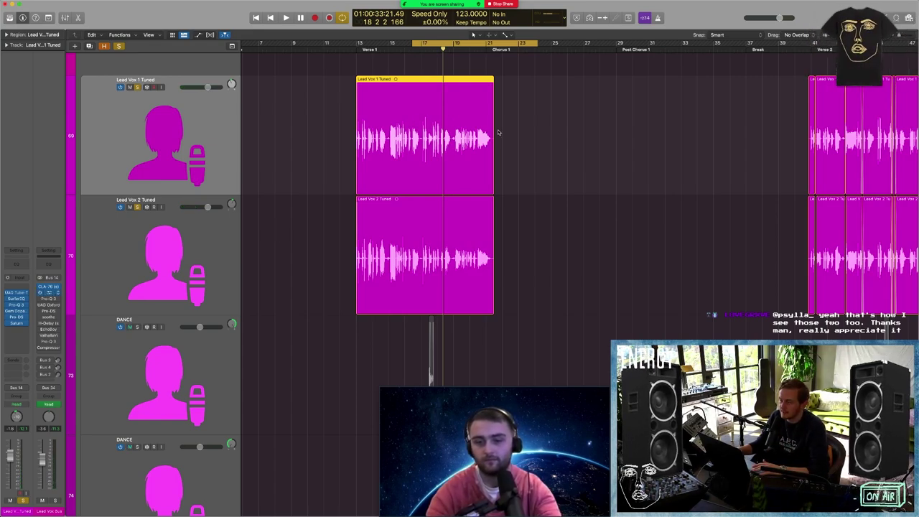
Re-enable Decapitator on the Lead Vox Bus, play the vocals while temporarily exaggerating its Mix, restore the setting, and close the plug-in
{"action": "key", "text": "v"}
{"action": "left_click_drag", "start_coordinate": [497, 120], "coordinate": [432, 108]}
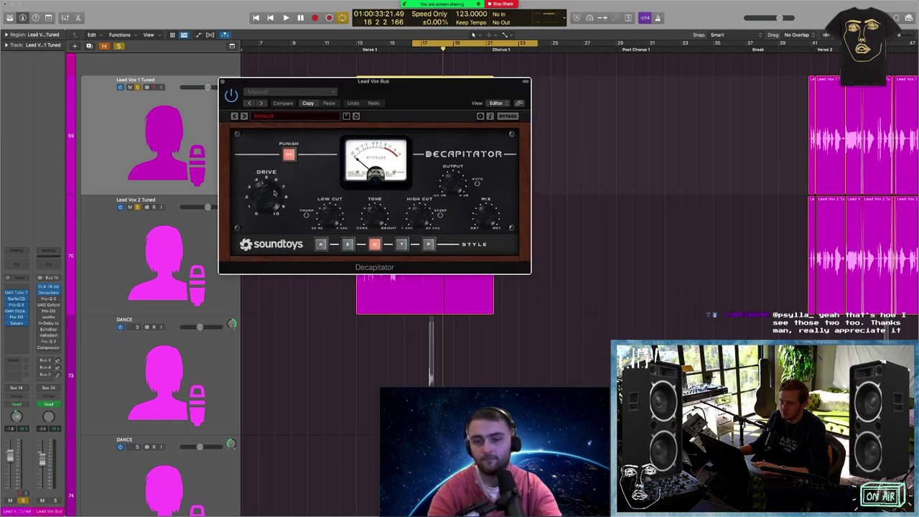
{"action": "key", "text": "space"}
{"action": "left_click_drag", "start_coordinate": [485, 222], "coordinate": [489, 180]}
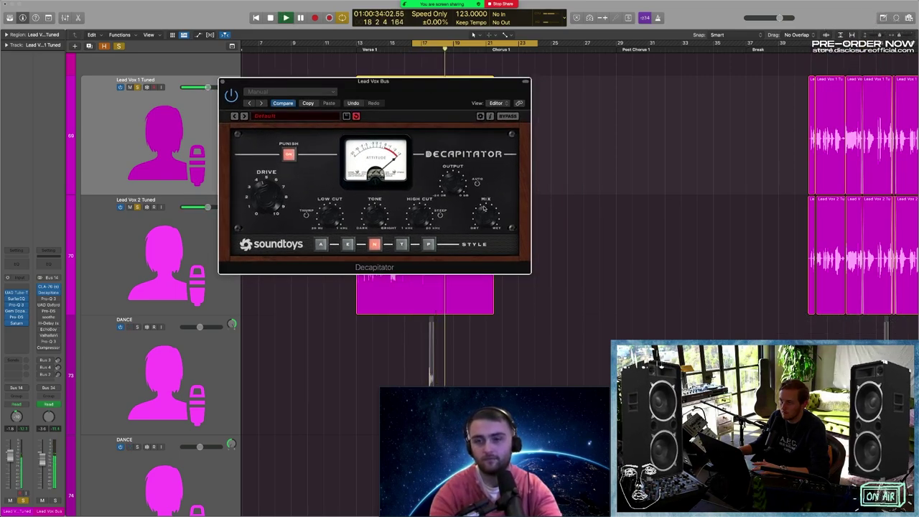
{"action": "key", "text": "space"}
{"action": "left_click", "coordinate": [283, 103]}
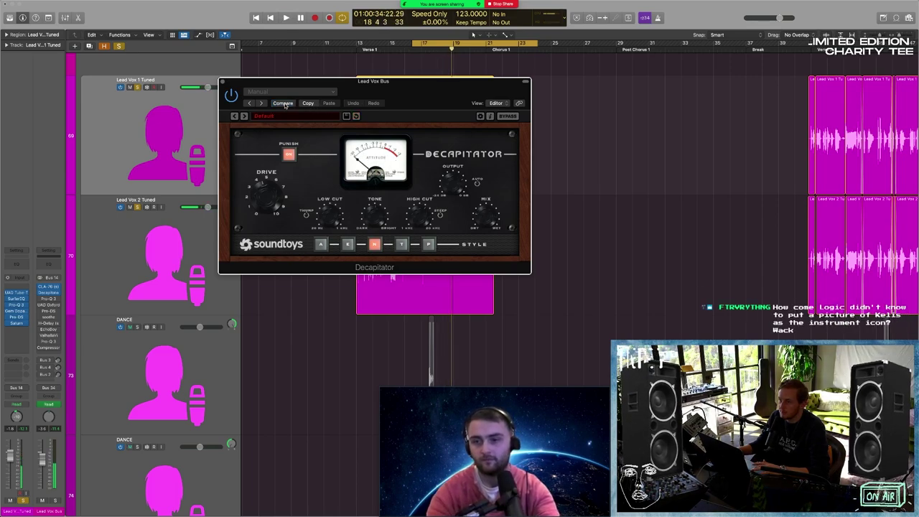
{"action": "left_click", "coordinate": [283, 104]}
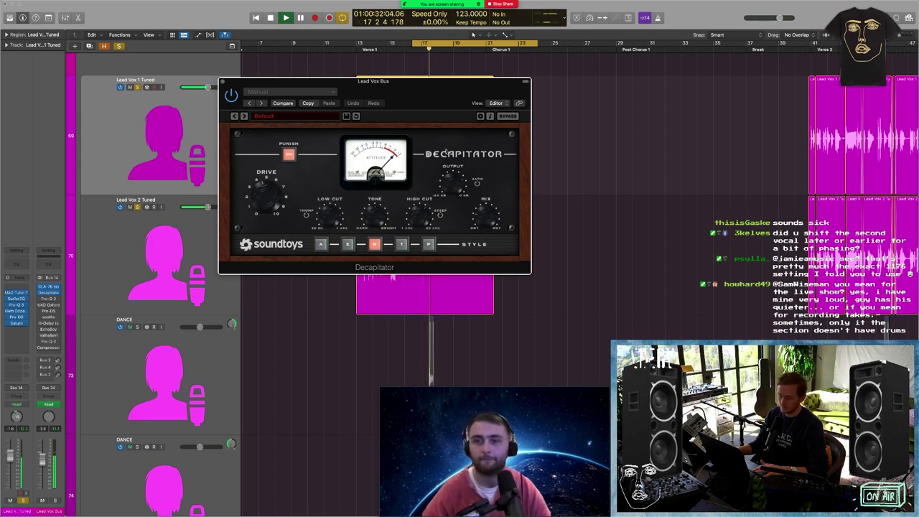
{"action": "left_click", "coordinate": [223, 82]}
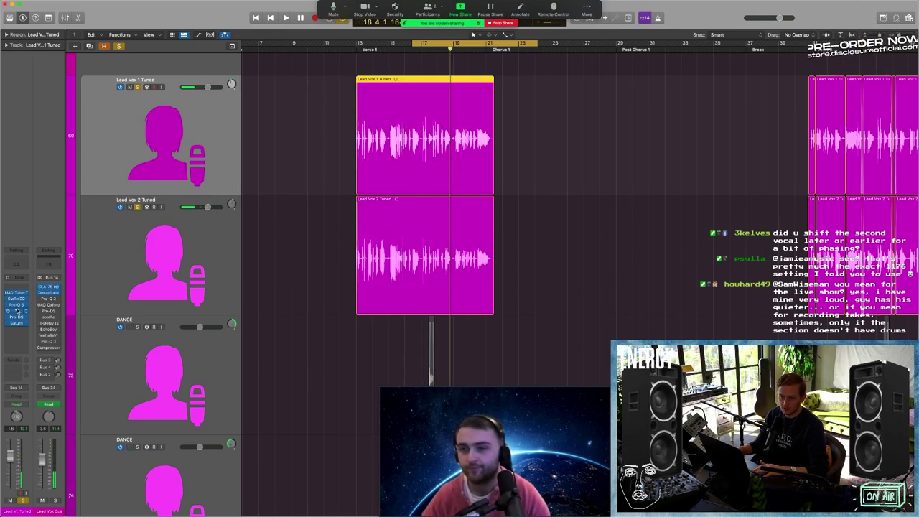
Re-enable the first Pro-Q 3 on the Lead Vox Bus, examine its EQ bands while playing the vocals, and close the plug-in
{"action": "left_click", "coordinate": [40, 299]}
{"action": "left_click", "coordinate": [49, 298]}
{"action": "left_click_drag", "start_coordinate": [570, 104], "coordinate": [486, 86]}
{"action": "mouse_move", "coordinate": [508, 214]}
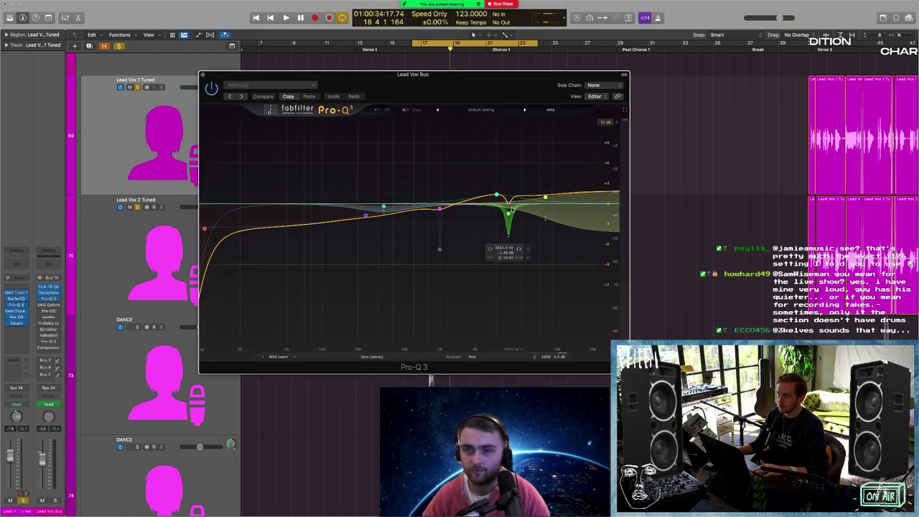
{"action": "key", "text": "space"}
{"action": "left_click", "coordinate": [517, 250]}
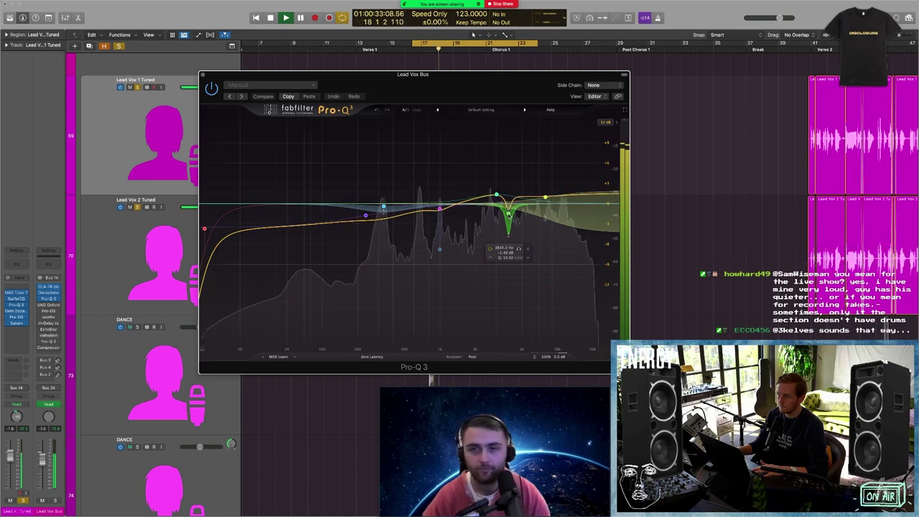
{"action": "key", "text": "space"}
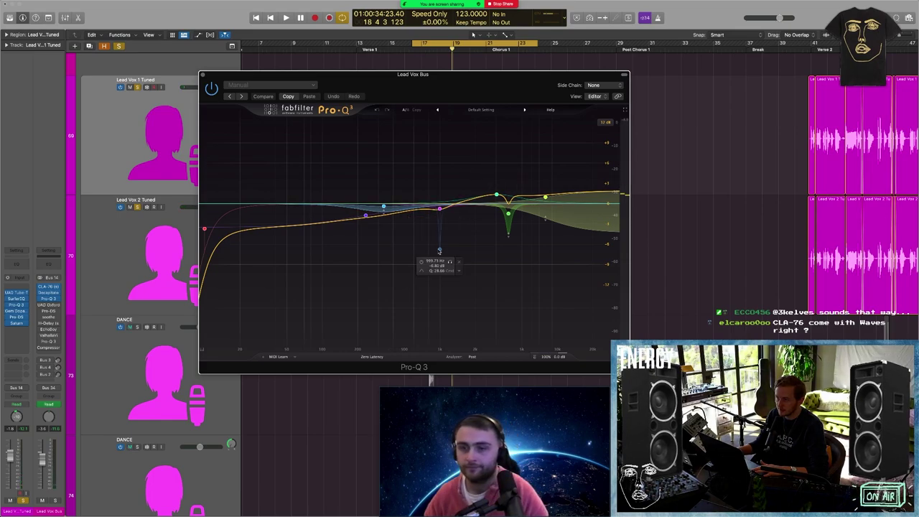
{"action": "key", "text": "space"}
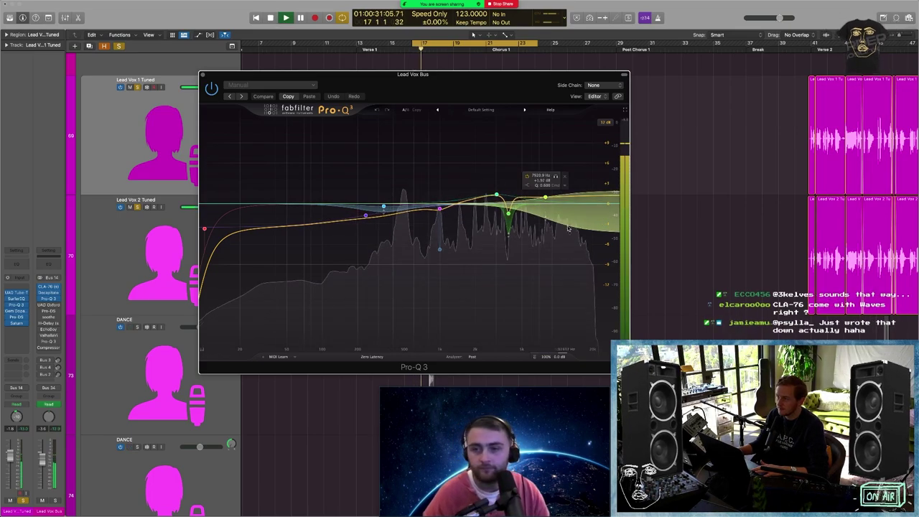
{"action": "key", "text": "space"}
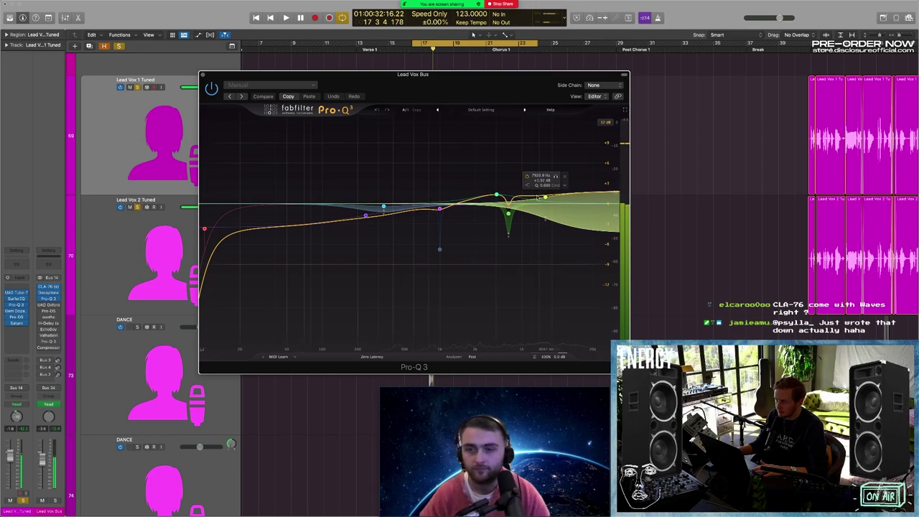
{"action": "left_click", "coordinate": [202, 75]}
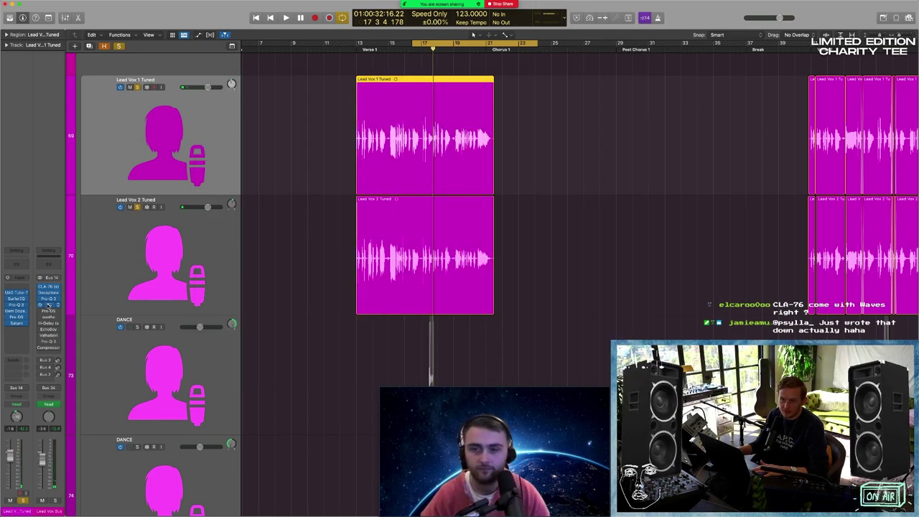
Re-enable the UAD Oxford Inflator and Pro-DS on the Lead Vox Bus, play the vocals through both, and close them
{"action": "left_click", "coordinate": [48, 304]}
{"action": "left_click", "coordinate": [41, 311]}
{"action": "left_click", "coordinate": [48, 311]}
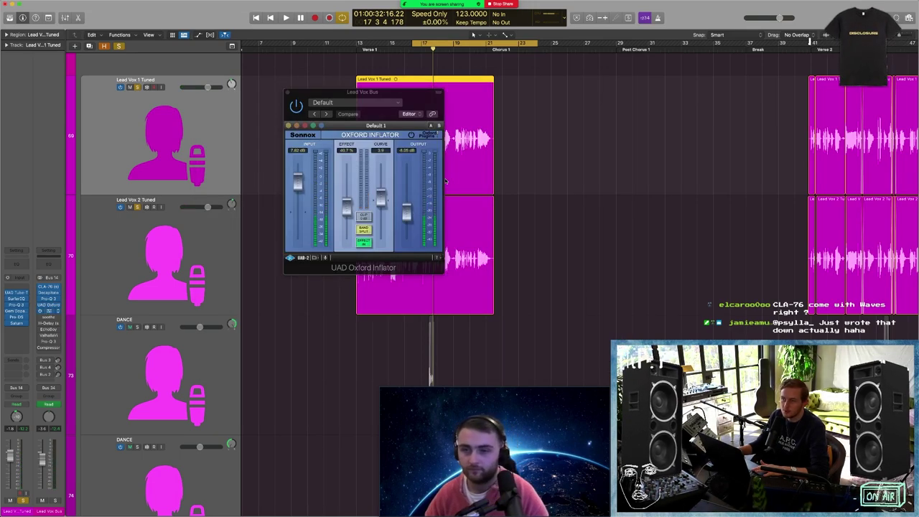
{"action": "key", "text": "space"}
{"action": "left_click_drag", "start_coordinate": [397, 115], "coordinate": [571, 111]}
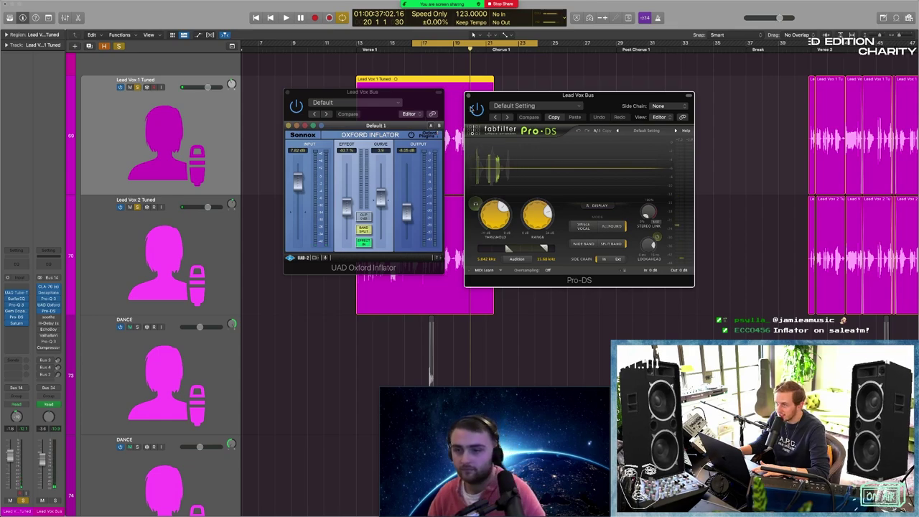
{"action": "left_click", "coordinate": [468, 96]}
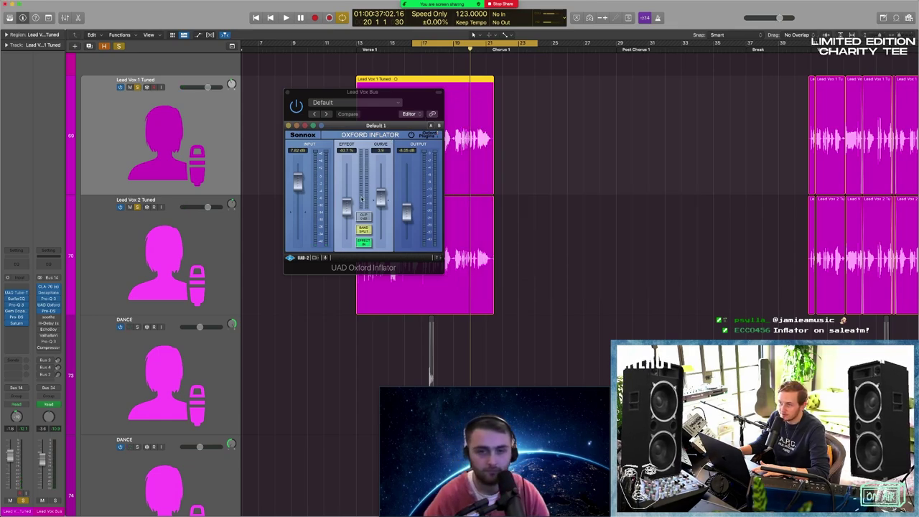
{"action": "left_click", "coordinate": [287, 92]}
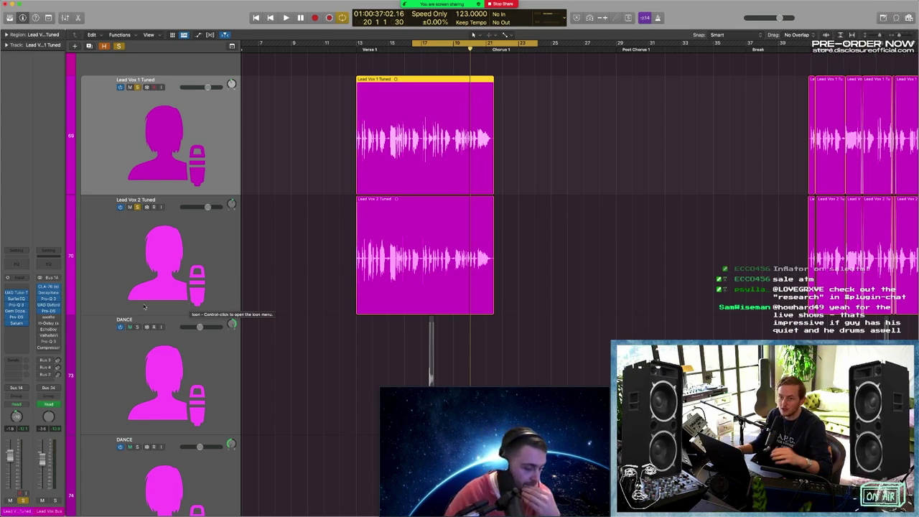
Re-enable soothe on the Lead Vox Bus, watch its resonance reduction during playback, and close the plug-in
{"action": "left_click", "coordinate": [48, 316]}
{"action": "left_click_drag", "start_coordinate": [494, 116], "coordinate": [398, 100]}
{"action": "key", "text": "space"}
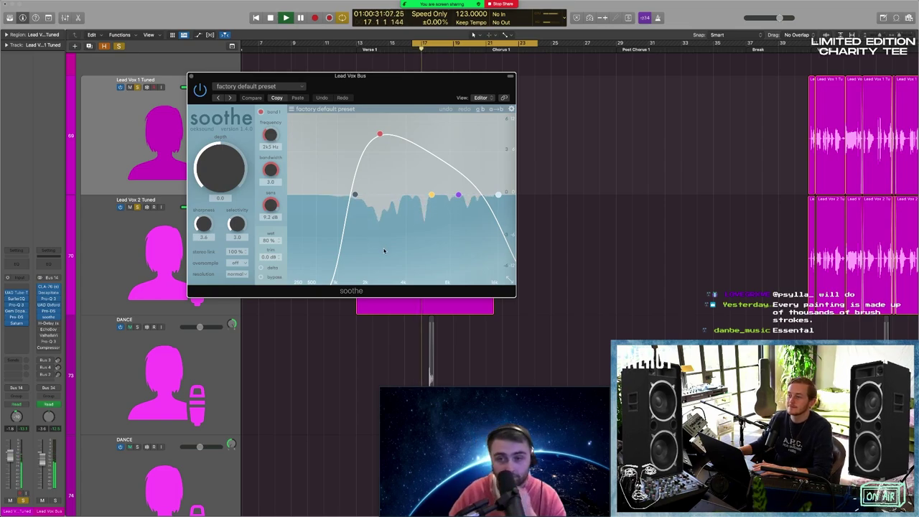
{"action": "key", "text": "space"}
{"action": "left_click", "coordinate": [191, 76]}
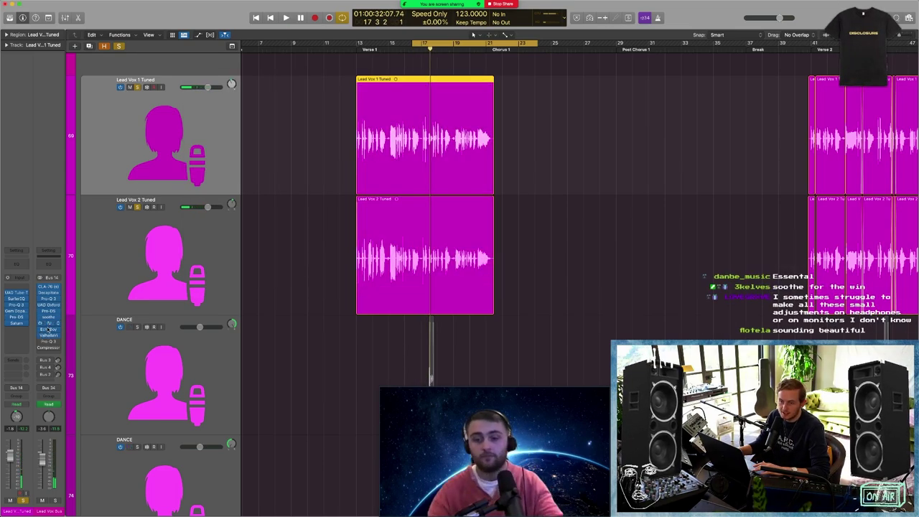
Re-enable H-Delay, EchoBoy and ValhallaVintageVerb on the Lead Vox Bus and arrange their open windows without overlap during playback
{"action": "left_click", "coordinate": [48, 326]}
{"action": "left_click", "coordinate": [47, 335]}
{"action": "left_click_drag", "start_coordinate": [474, 123], "coordinate": [453, 175]}
{"action": "key", "text": "space"}
{"action": "left_click_drag", "start_coordinate": [416, 92], "coordinate": [227, 37]}
{"action": "left_click_drag", "start_coordinate": [463, 104], "coordinate": [594, 4]}
{"action": "left_click_drag", "start_coordinate": [453, 176], "coordinate": [379, 191]}
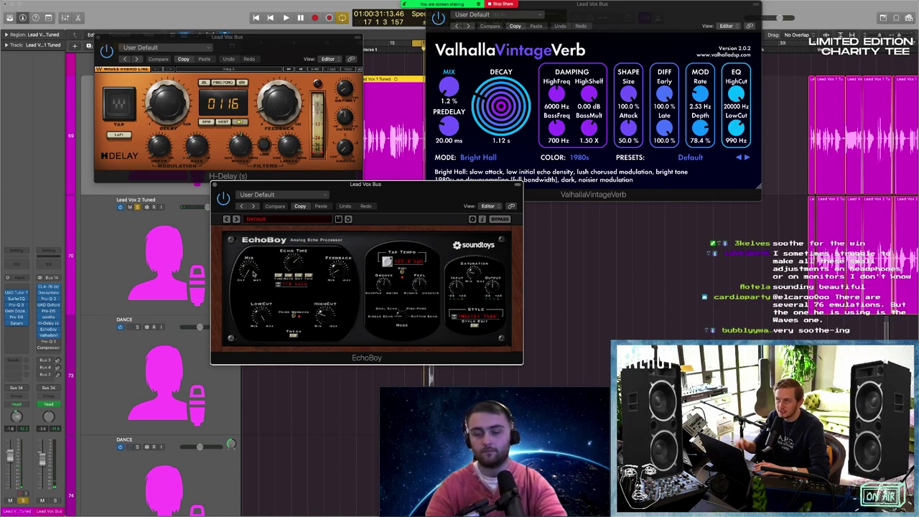
Extend the cycle start back to bar 13, audition EchoBoy on the vocals, and close EchoBoy
{"action": "left_click_drag", "start_coordinate": [413, 43], "coordinate": [327, 44]}
{"action": "key", "text": "space"}
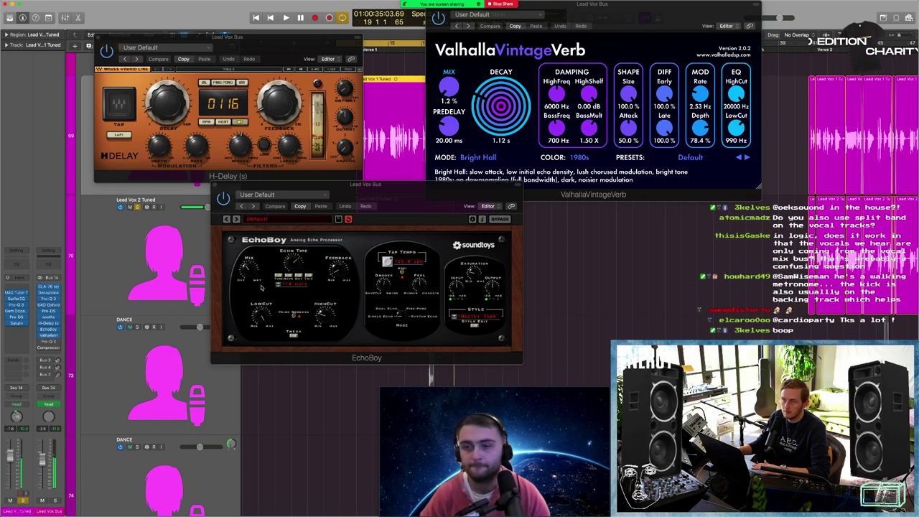
{"action": "left_click", "coordinate": [215, 186]}
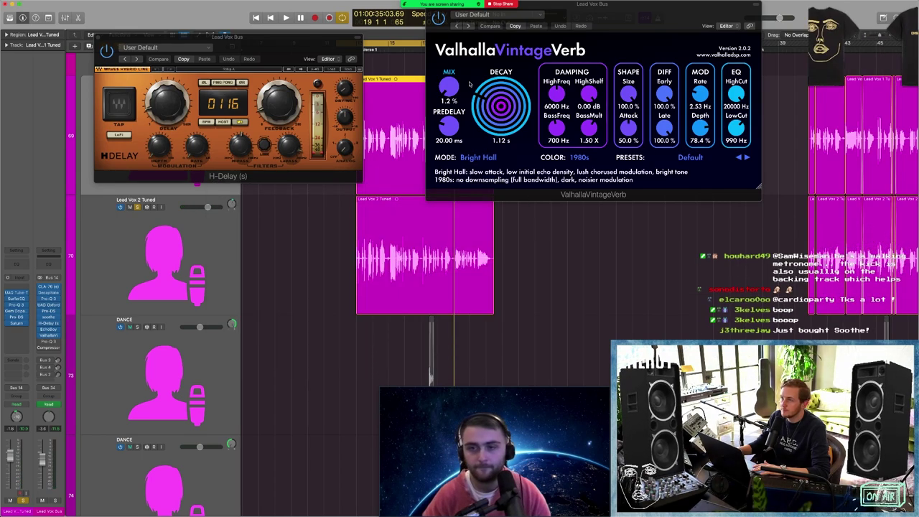
Play the vocals while temporarily exaggerating ValhallaVintageVerb's Mix, restore the original setting, and close the reverb
{"action": "left_click_drag", "start_coordinate": [447, 91], "coordinate": [447, 54]}
{"action": "key", "text": "space"}
{"action": "left_click_drag", "start_coordinate": [447, 91], "coordinate": [449, 124]}
{"action": "left_click", "coordinate": [490, 26]}
{"action": "left_click_drag", "start_coordinate": [531, 6], "coordinate": [522, 37]}
{"action": "left_click", "coordinate": [421, 36]}
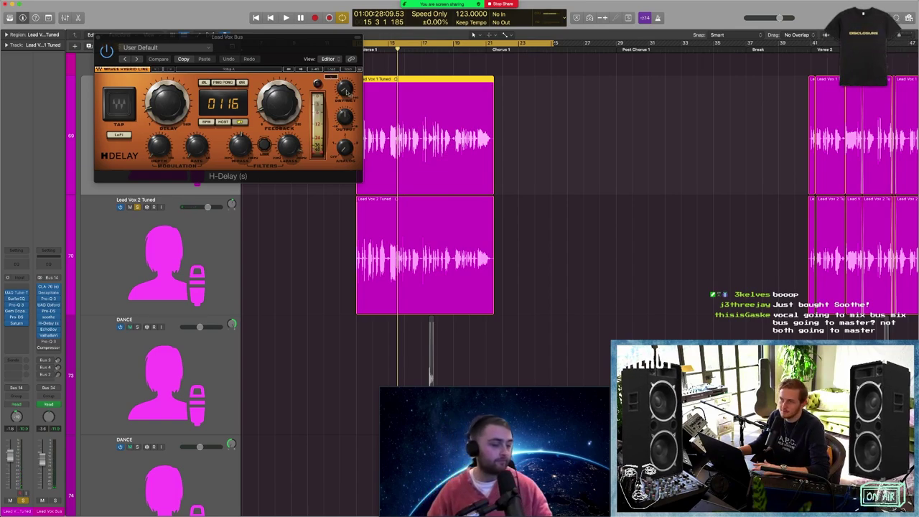
Play the vocals while briefly changing H-Delay's Dry/Wet balance, close the delay, and deselect the vocal regions
{"action": "key", "text": "space"}
{"action": "left_click_drag", "start_coordinate": [346, 92], "coordinate": [346, 86]}
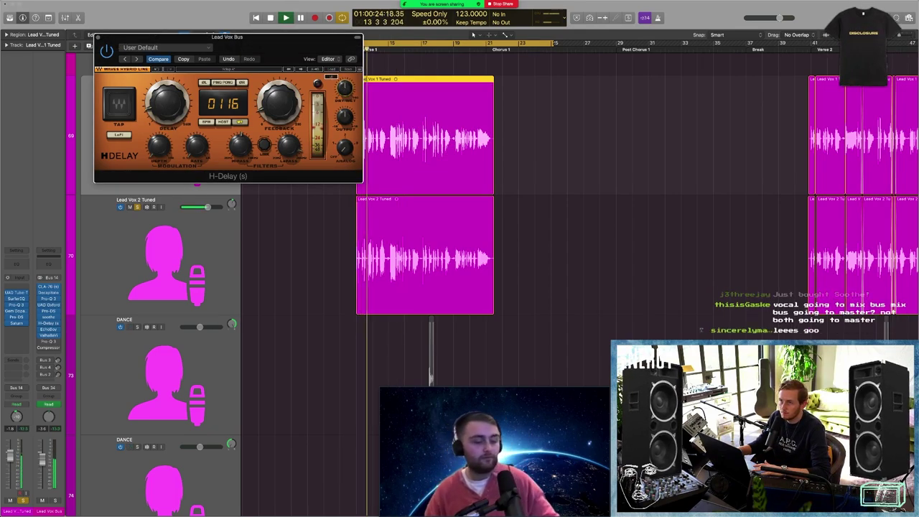
{"action": "key", "text": "space"}
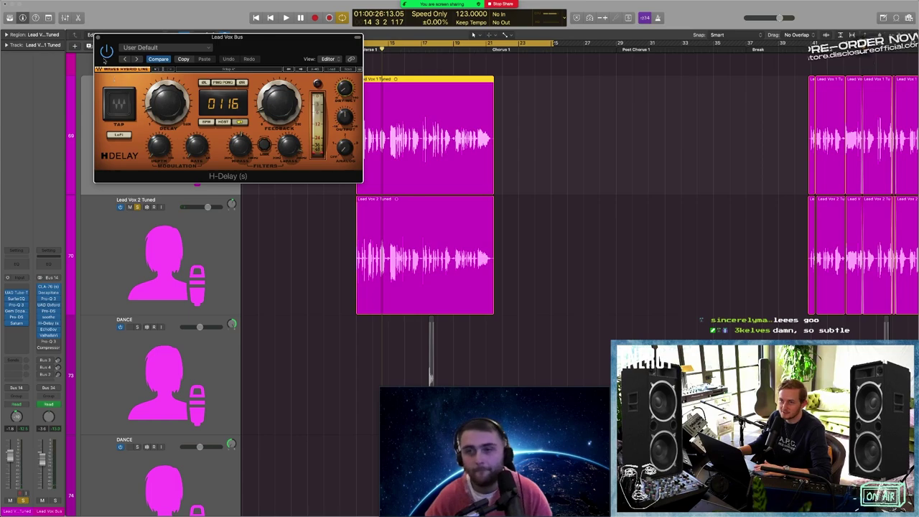
{"action": "left_click", "coordinate": [274, 241]}
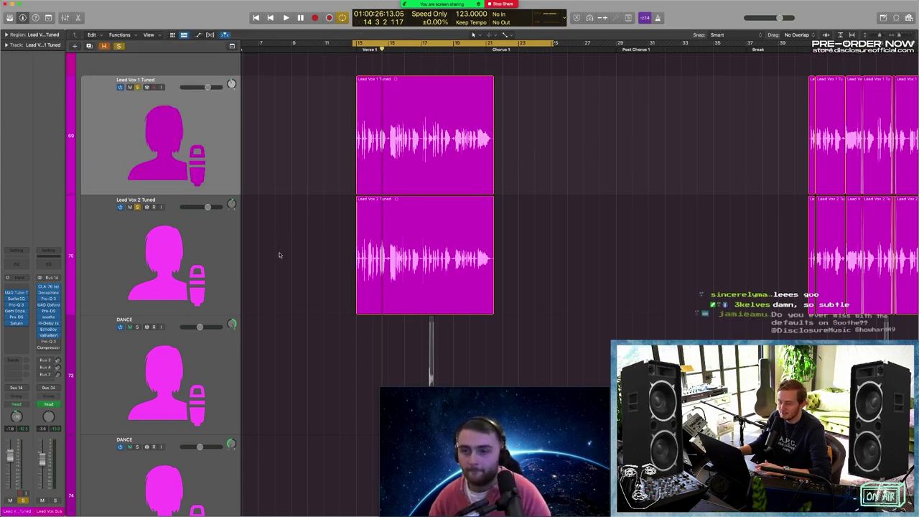
Re-enable the second Pro-Q 3 on the Lead Vox Bus, toggle its broad boost near 2 kHz for comparison, and close the plug-in
{"action": "left_click", "coordinate": [46, 342]}
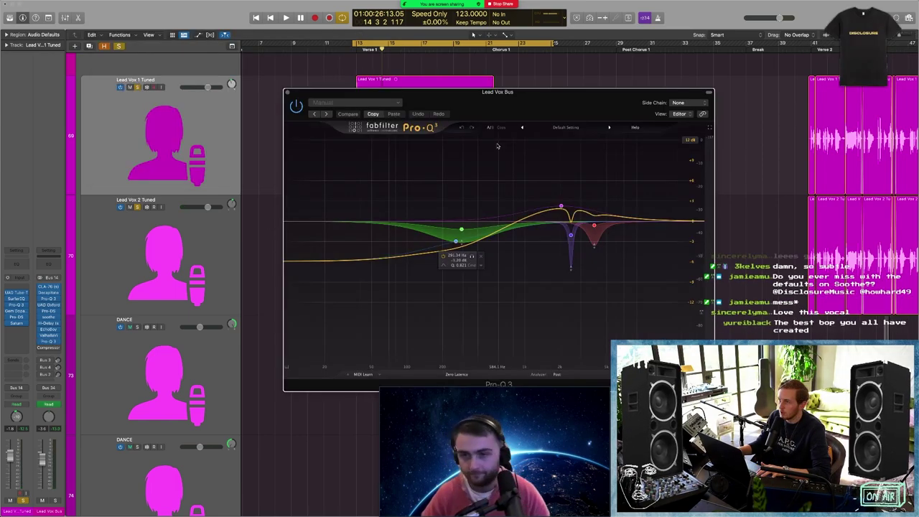
{"action": "left_click_drag", "start_coordinate": [465, 119], "coordinate": [412, 91]}
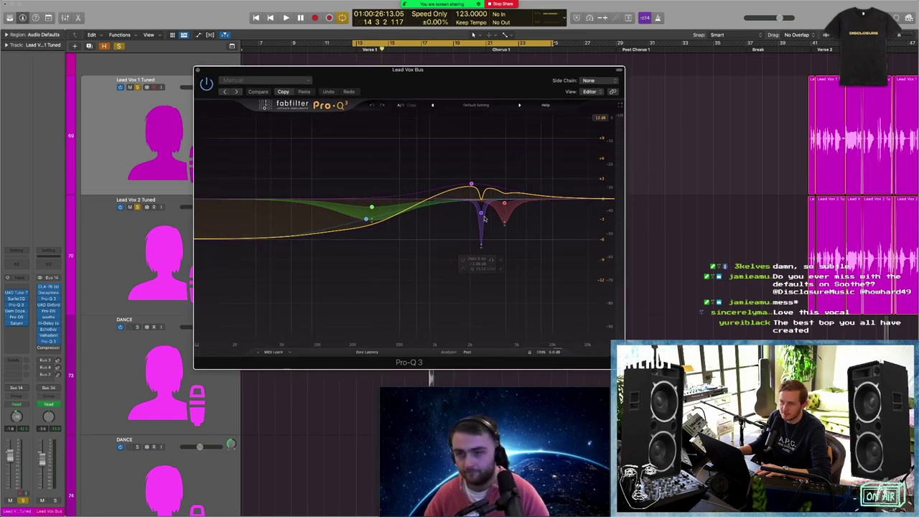
{"action": "left_click", "coordinate": [453, 164]}
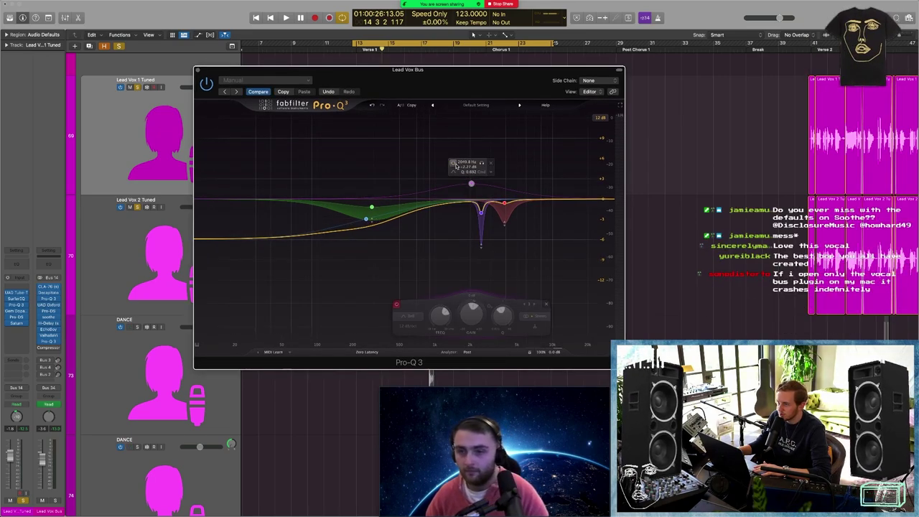
{"action": "left_click", "coordinate": [453, 164]}
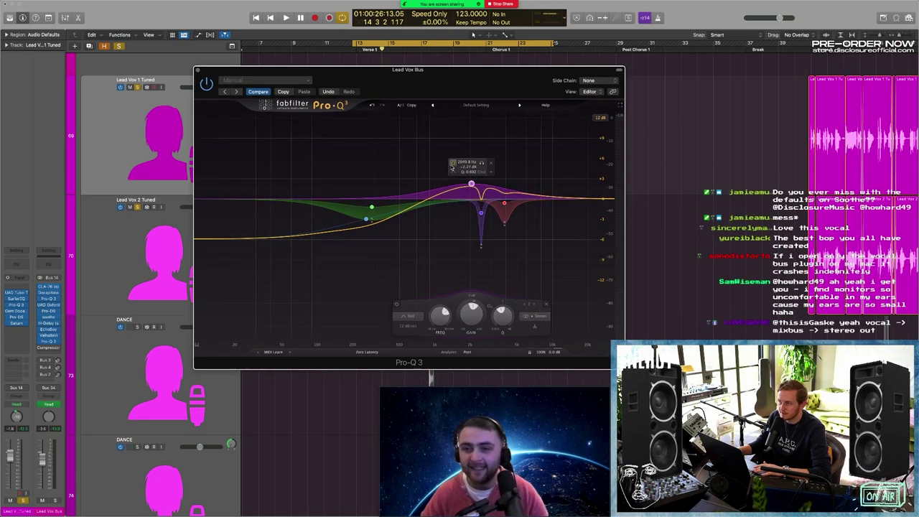
{"action": "left_click", "coordinate": [453, 164]}
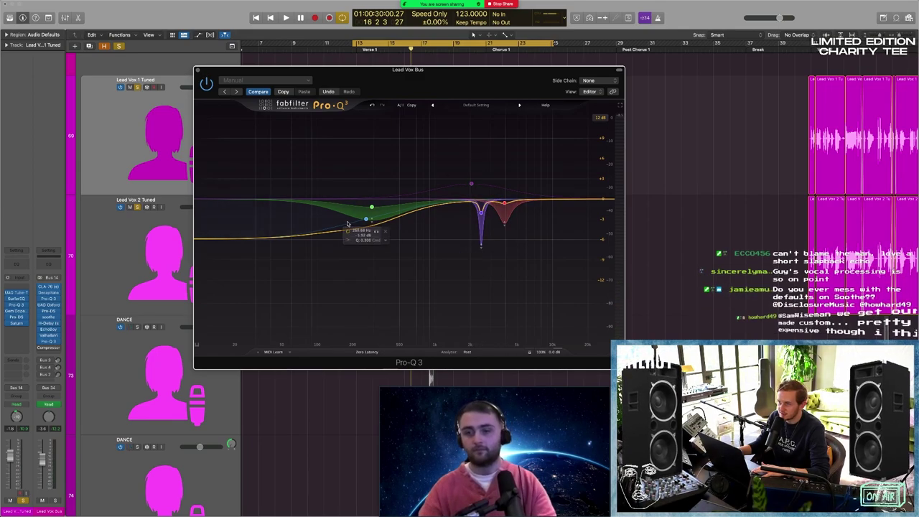
{"action": "left_click", "coordinate": [198, 70]}
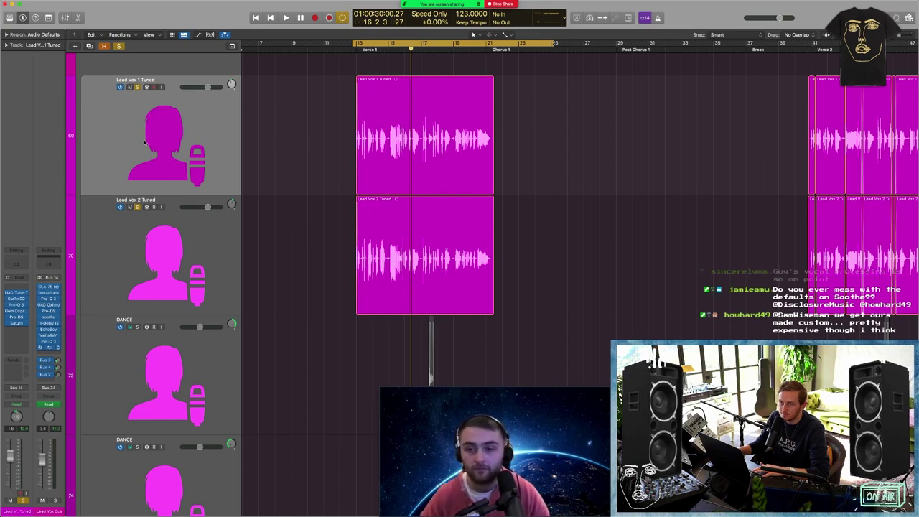
Shrink the track heights to show the whole project, solo the Side Chains and kick tracks with the lead vocals, and play the sidechained Compressor
{"action": "scroll", "coordinate": [144, 142], "scroll_direction": "up", "scroll_amount": 20}
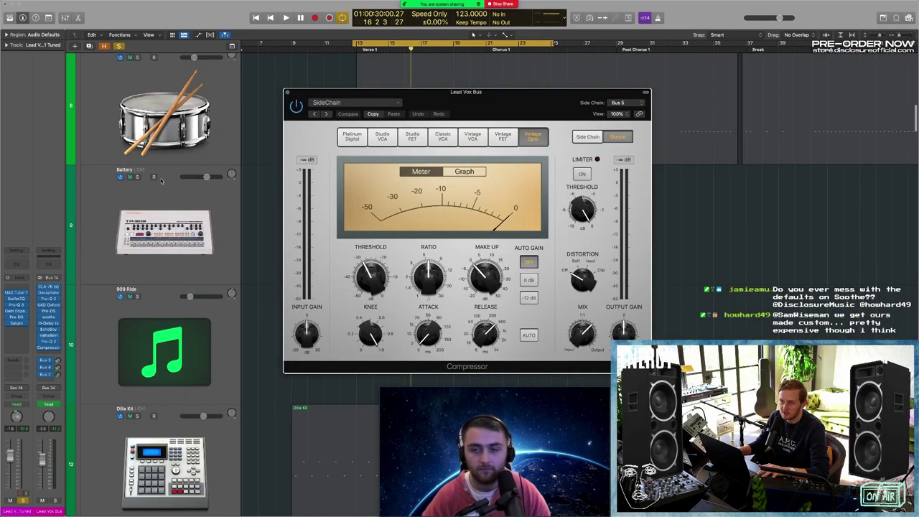
{"action": "key", "text": "super+Up"}
{"action": "key", "text": "super+Up"}
{"action": "key", "text": "super+Up"}
{"action": "key", "text": "super+Up"}
{"action": "key", "text": "super+Up"}
{"action": "key", "text": "super+Up"}
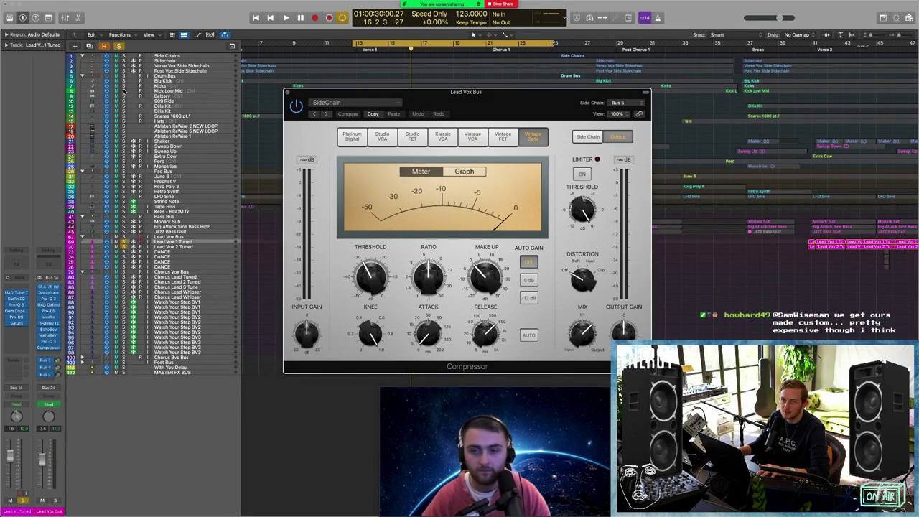
{"action": "key", "text": "space"}
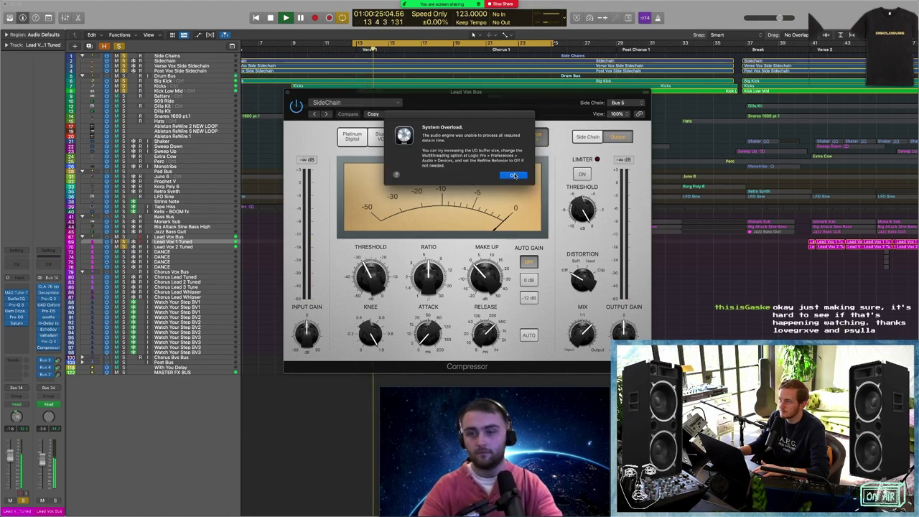
{"action": "left_click", "coordinate": [514, 174]}
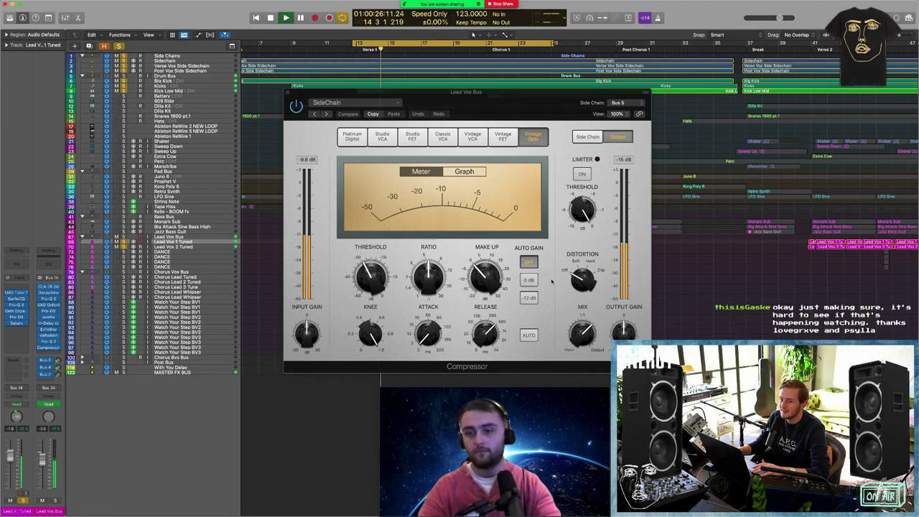
Stop playback, close the Compressor, and solo the four DANCE tracks, selecting their regions near bar 17
{"action": "key", "text": "Up"}
{"action": "key", "text": "Up"}
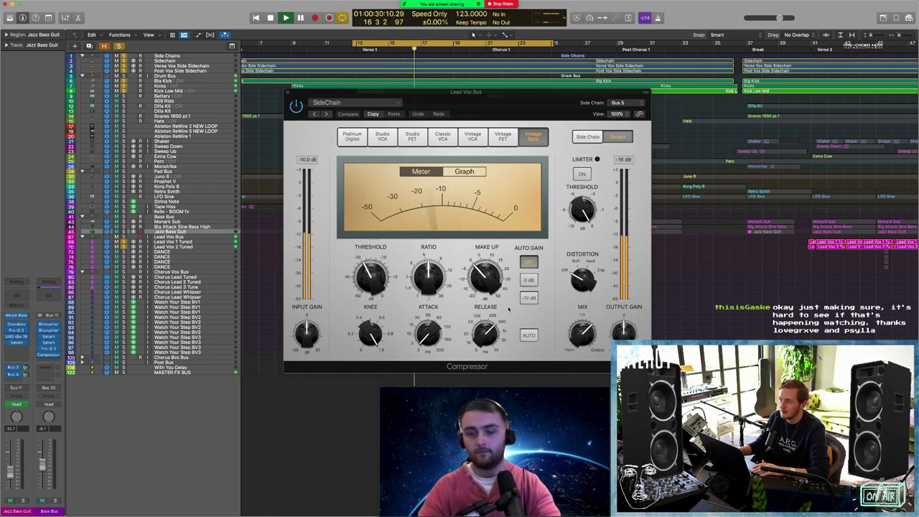
{"action": "key", "text": "space"}
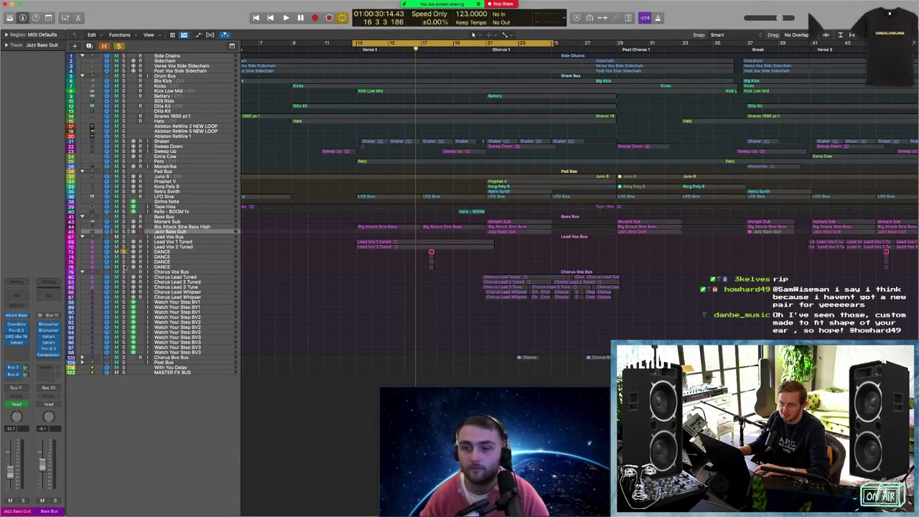
{"action": "left_click_drag", "start_coordinate": [123, 251], "coordinate": [124, 267]}
{"action": "left_click_drag", "start_coordinate": [401, 234], "coordinate": [461, 290]}
{"action": "scroll", "coordinate": [447, 167], "scroll_direction": "up", "scroll_amount": 2}
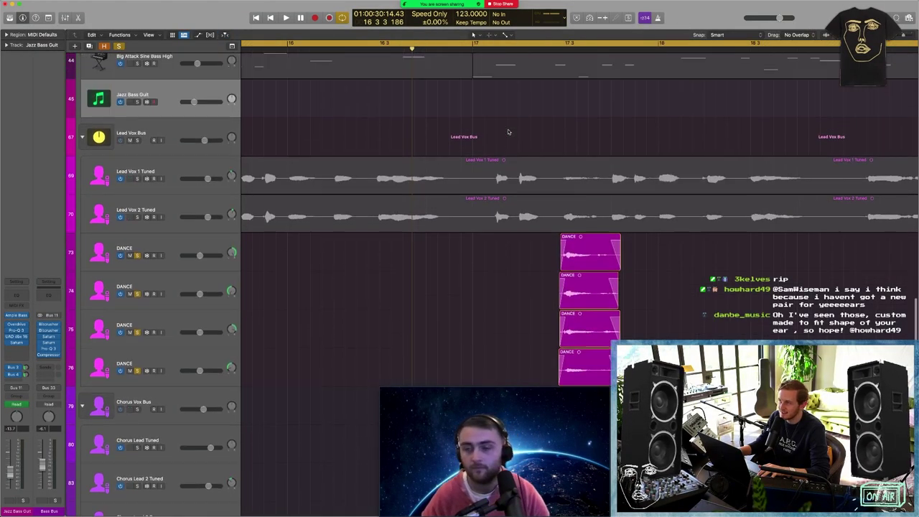
Solo the Lead Vox Bus with the DANCE tracks, play the passage around bar 17 twice, and clear the solo
{"action": "left_click", "coordinate": [391, 42]}
{"action": "double_click", "coordinate": [391, 48]}
{"action": "left_click", "coordinate": [137, 140]}
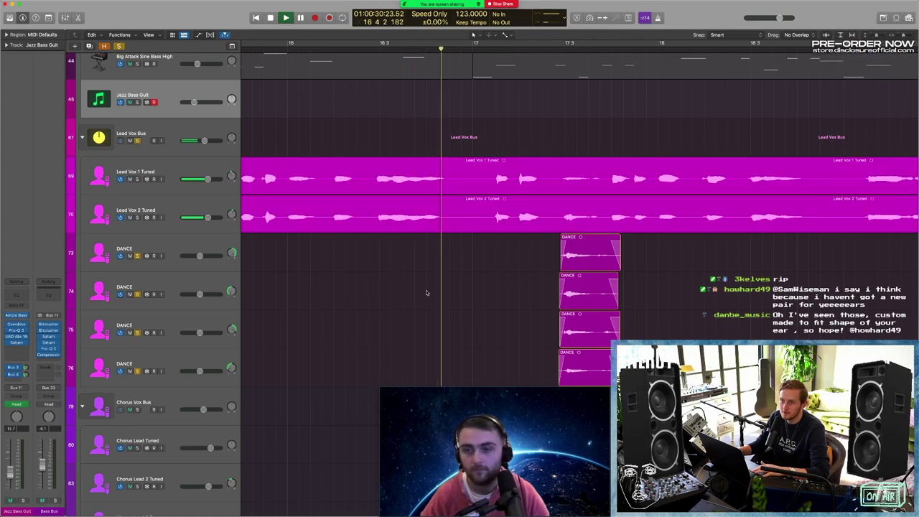
{"action": "scroll", "coordinate": [581, 361], "scroll_direction": "right", "scroll_amount": 3}
{"action": "scroll", "coordinate": [585, 359], "scroll_direction": "down", "scroll_amount": 1}
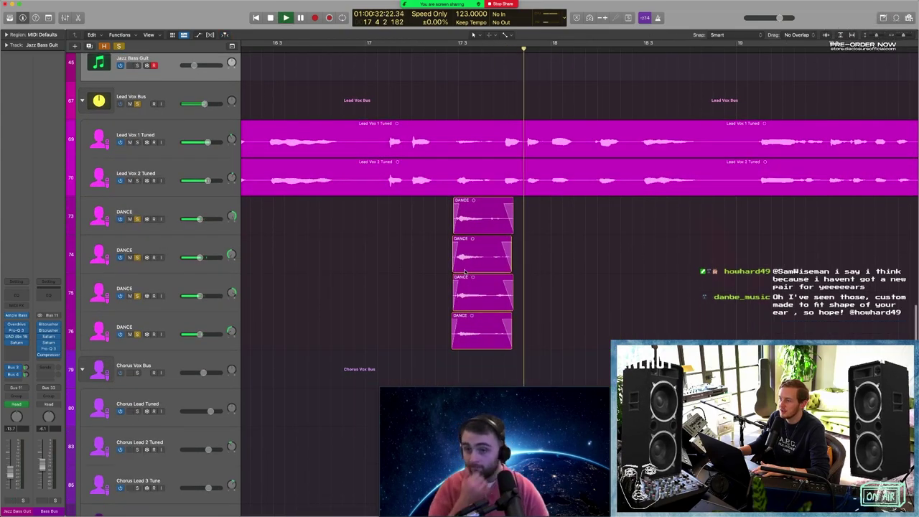
{"action": "key", "text": "space"}
{"action": "left_click", "coordinate": [274, 45]}
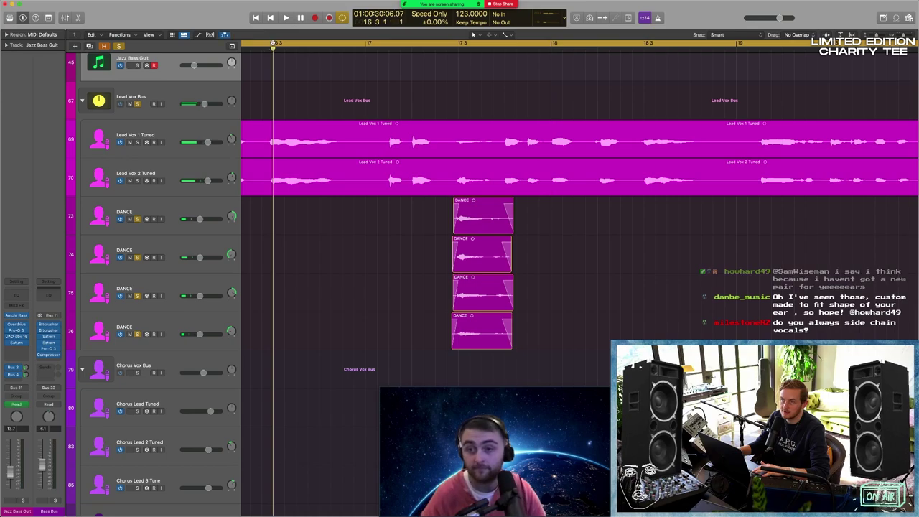
{"action": "left_click", "coordinate": [135, 104]}
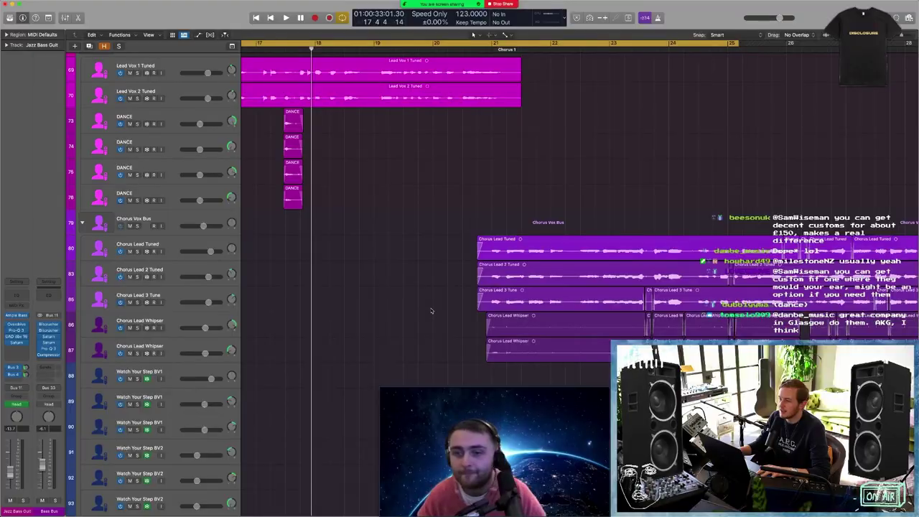
Solo the Chorus Vox Bus with its Chorus Lead and Whisper tracks, and place the playhead at 20 4 1
{"action": "scroll", "coordinate": [431, 310], "scroll_direction": "down", "scroll_amount": 5}
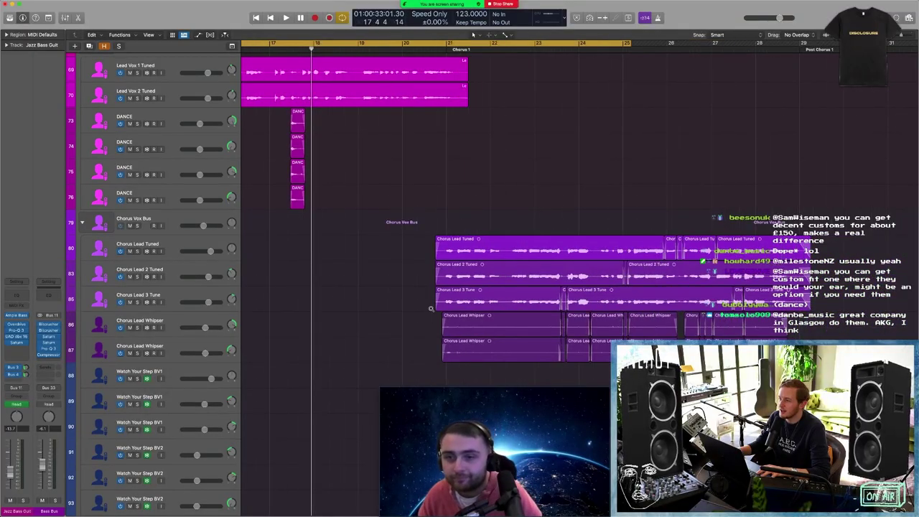
{"action": "scroll", "coordinate": [431, 310], "scroll_direction": "down", "scroll_amount": 3}
{"action": "scroll", "coordinate": [295, 241], "scroll_direction": "left", "scroll_amount": 3}
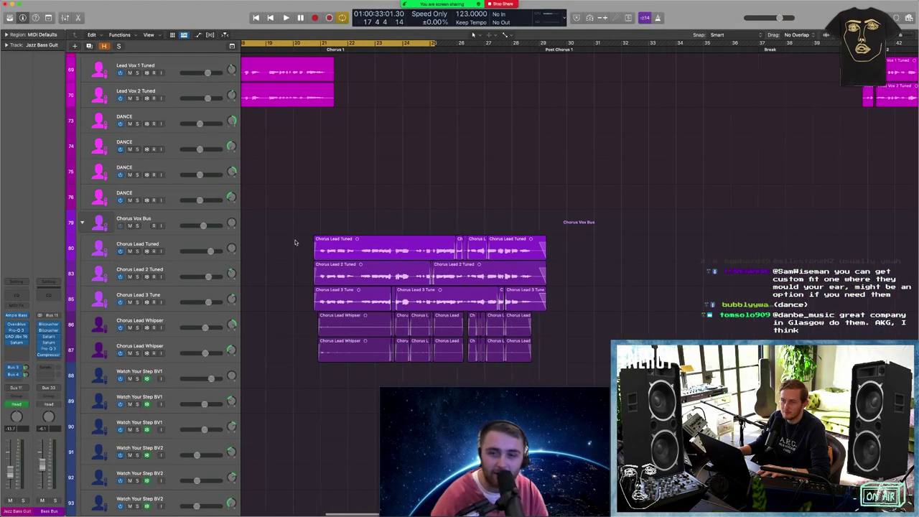
{"action": "scroll", "coordinate": [295, 242], "scroll_direction": "right", "scroll_amount": 1}
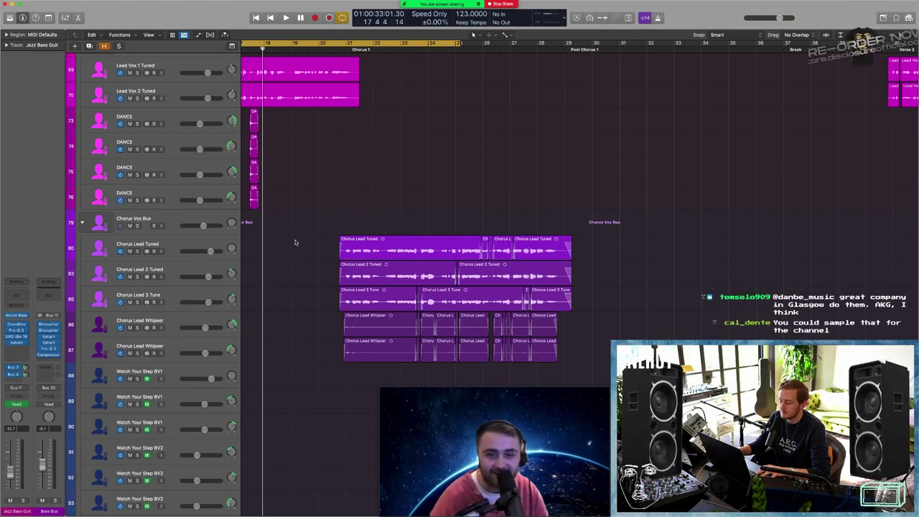
{"action": "left_click", "coordinate": [137, 226]}
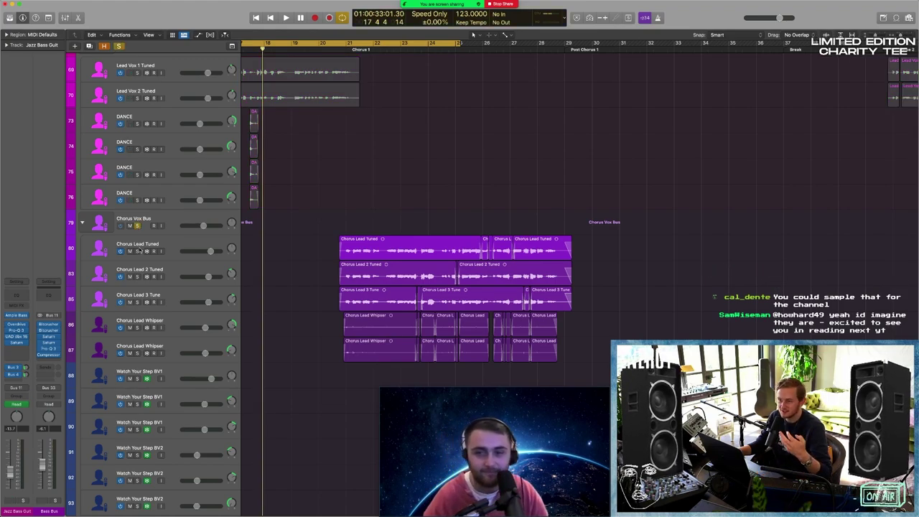
{"action": "left_click_drag", "start_coordinate": [139, 285], "coordinate": [137, 353]}
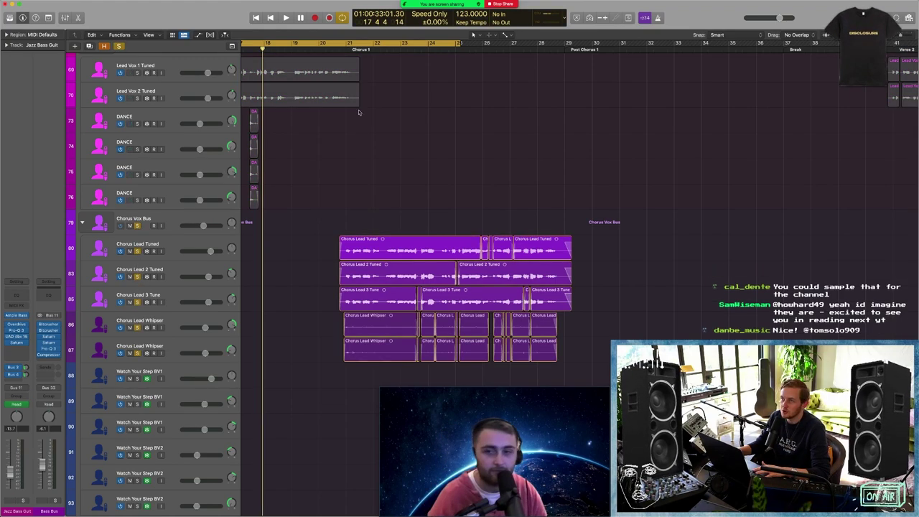
{"action": "left_click", "coordinate": [339, 48]}
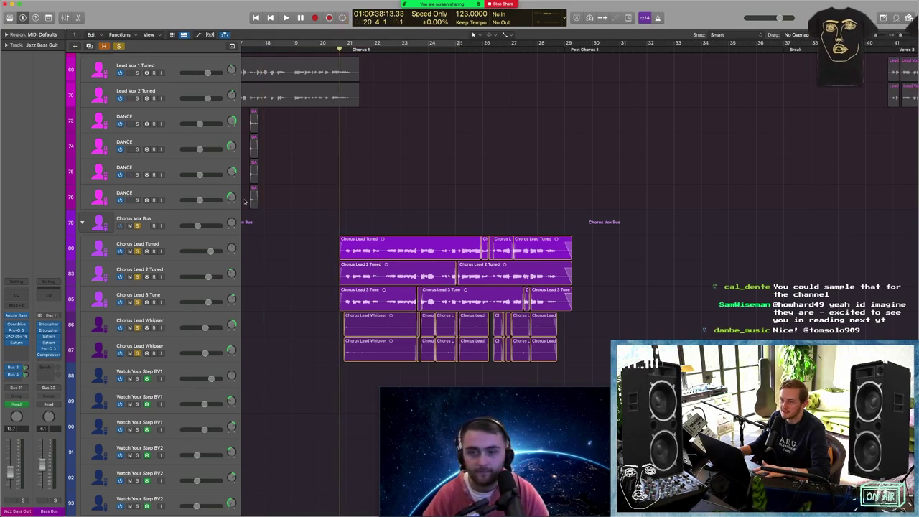
Play the chorus vocals with the three Chorus Lead tracks temporarily muted to isolate the whispers, restore the leads, and stop
{"action": "left_click", "coordinate": [165, 244]}
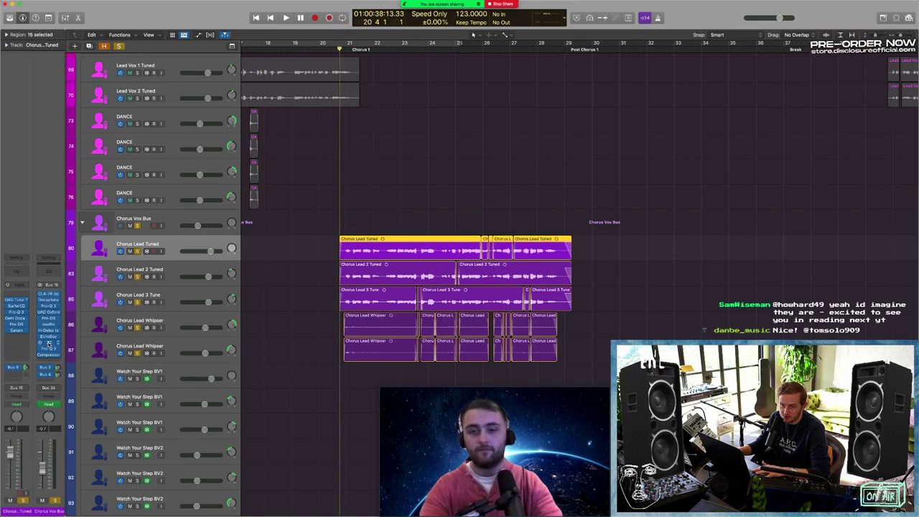
{"action": "scroll", "coordinate": [323, 345], "scroll_direction": "down", "scroll_amount": 1}
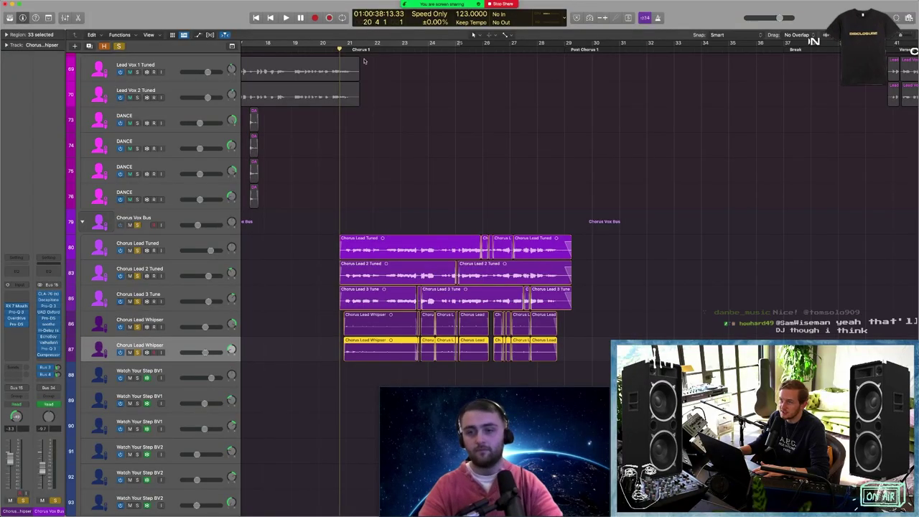
{"action": "key", "text": "space"}
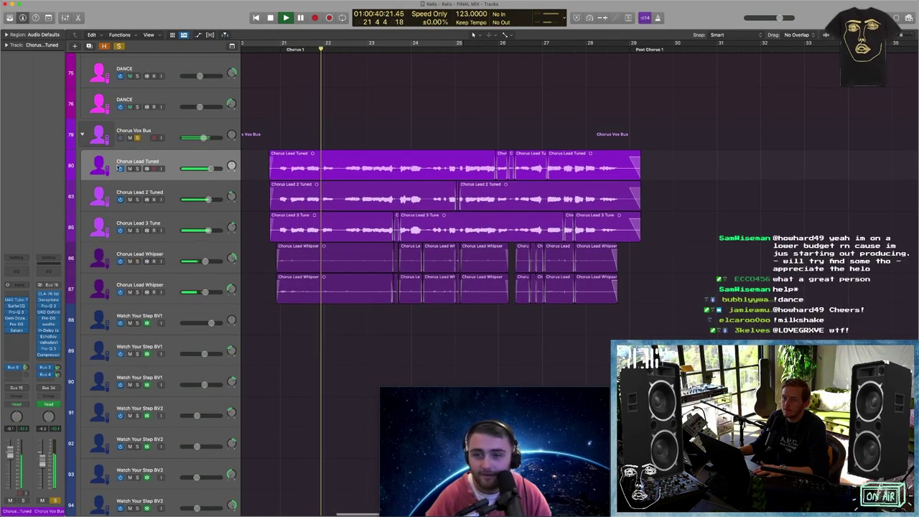
{"action": "left_click_drag", "start_coordinate": [130, 168], "coordinate": [129, 230]}
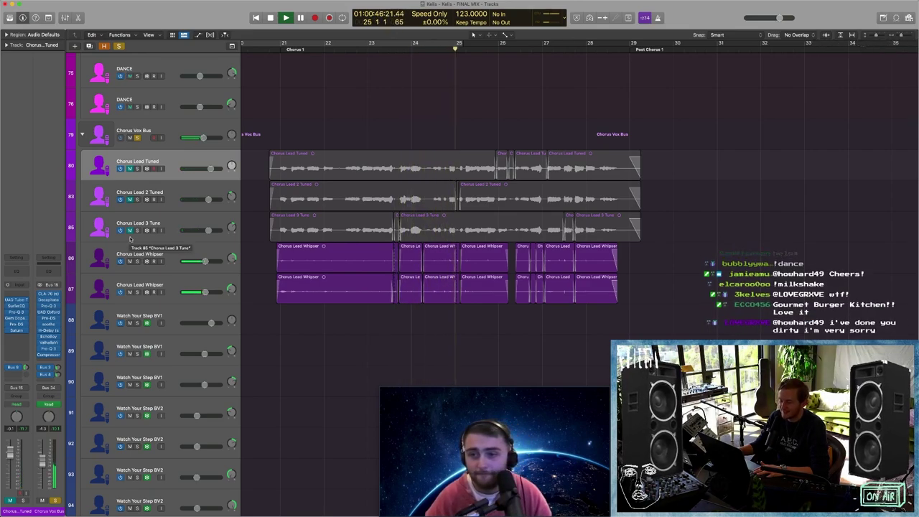
{"action": "left_click_drag", "start_coordinate": [129, 231], "coordinate": [129, 172]}
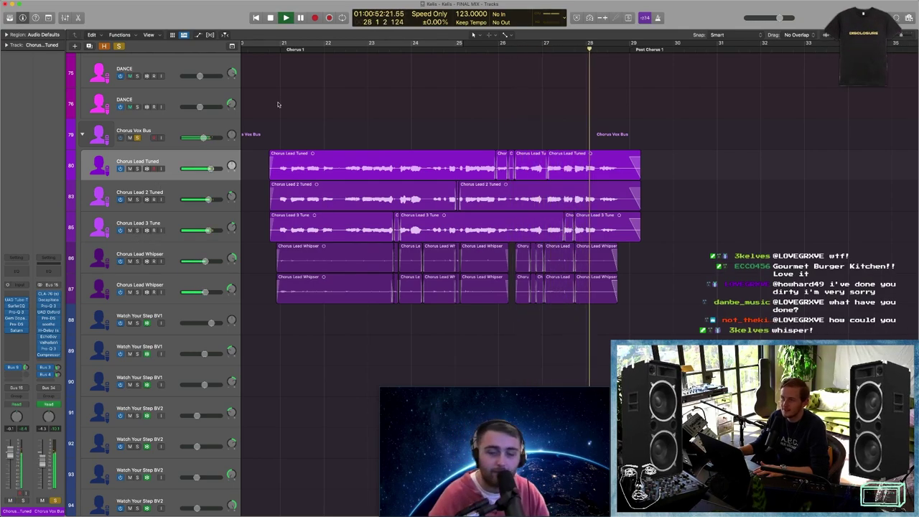
{"action": "key", "text": "space"}
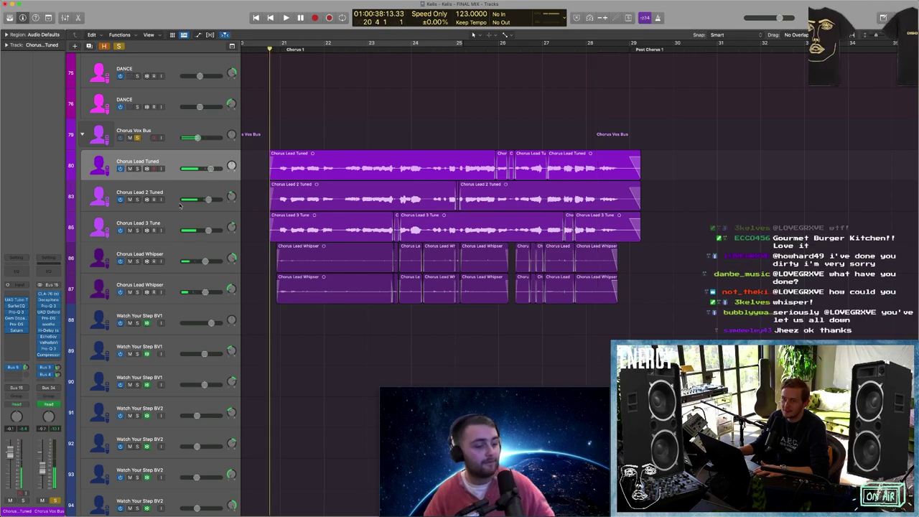
Inspect the channel strips of the whisper and Chorus Lead tracks, and check the Chorus Vox Bus's Bus 4 send
{"action": "left_click", "coordinate": [172, 253]}
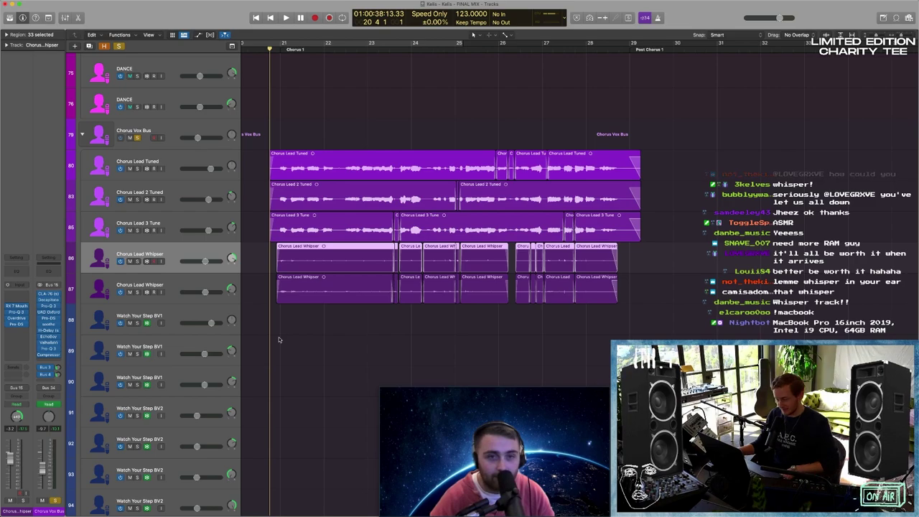
{"action": "scroll", "coordinate": [157, 231], "scroll_direction": "up", "scroll_amount": 1}
{"action": "left_click", "coordinate": [157, 231]}
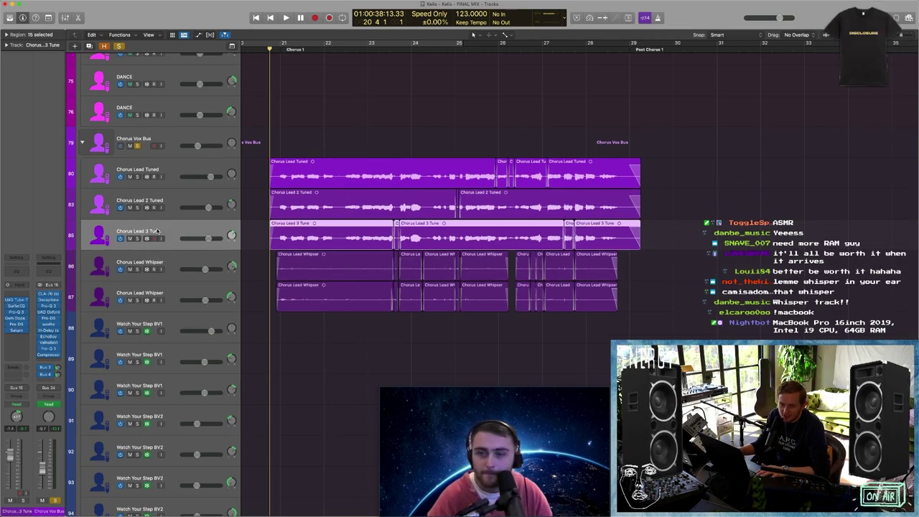
{"action": "left_click", "coordinate": [159, 204]}
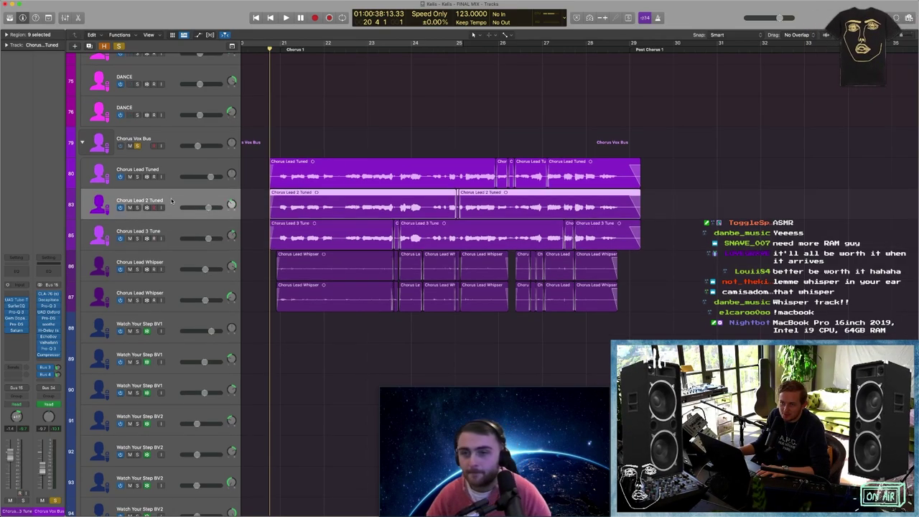
{"action": "left_click", "coordinate": [174, 142]}
{"action": "left_click", "coordinate": [15, 375]}
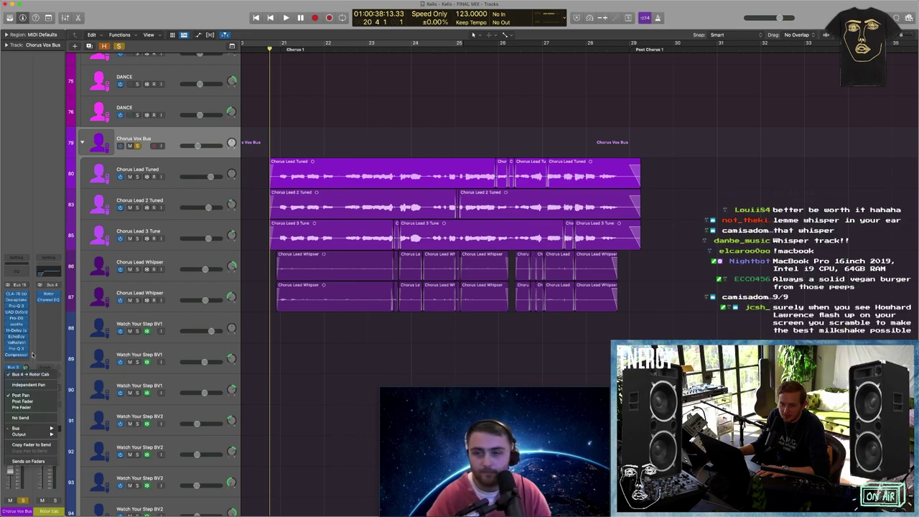
{"action": "left_click", "coordinate": [33, 351]}
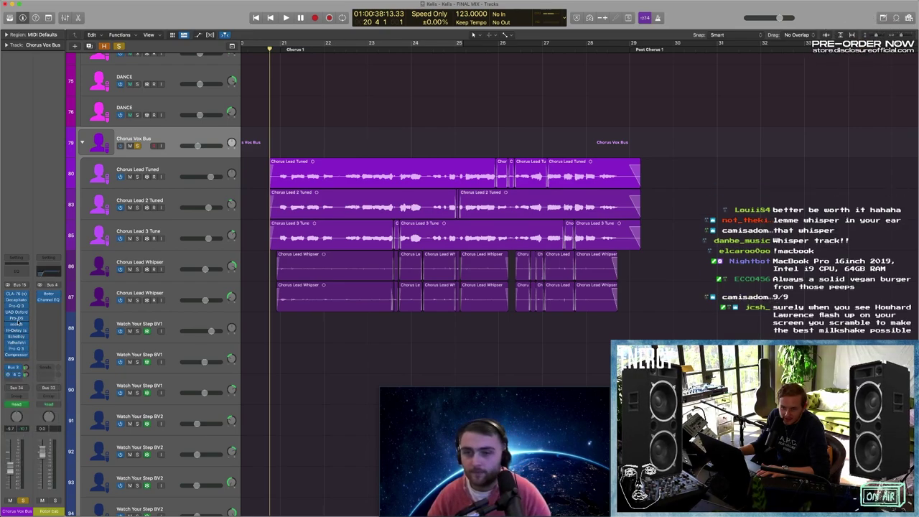
Examine the Chorus Lead Tuned track's Bus 9 send to Aux 50, and change its send mode while the chorus vocals play
{"action": "key", "text": "Down"}
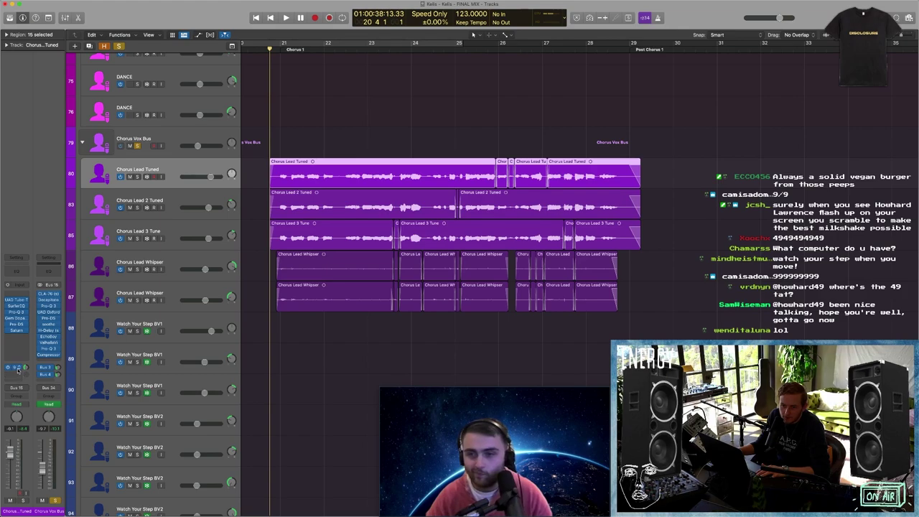
{"action": "left_click", "coordinate": [18, 369]}
{"action": "left_click", "coordinate": [45, 396]}
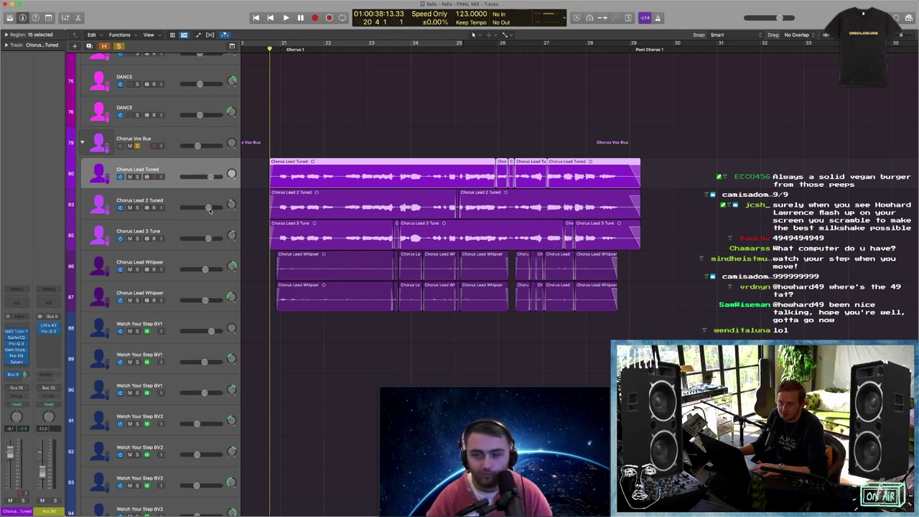
{"action": "key", "text": "space"}
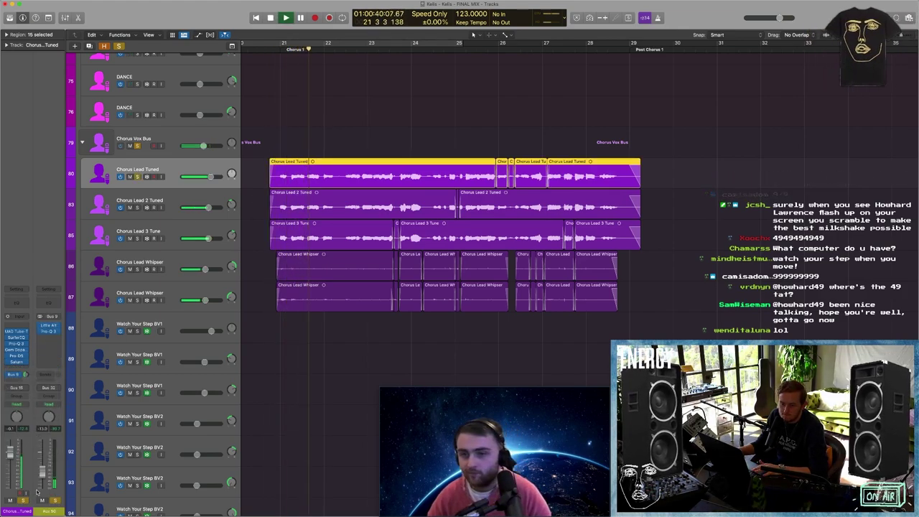
{"action": "left_click", "coordinate": [15, 374]}
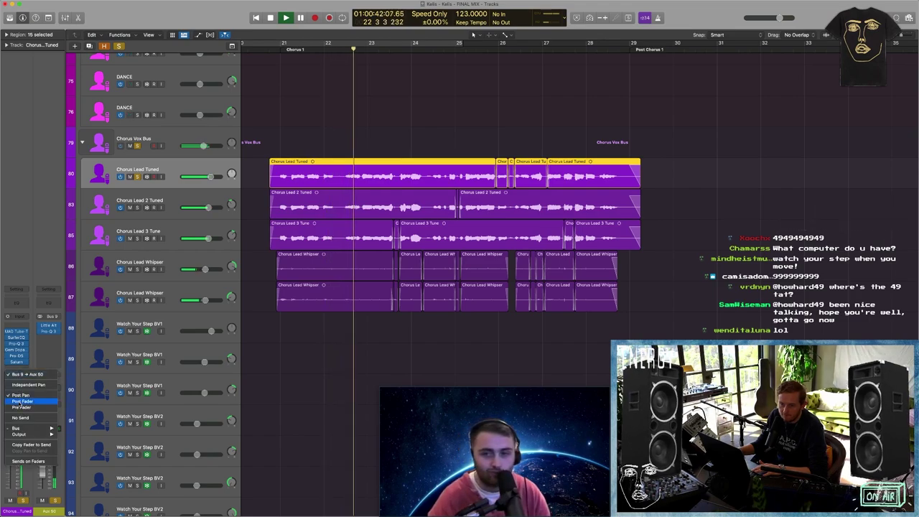
{"action": "left_click", "coordinate": [20, 406]}
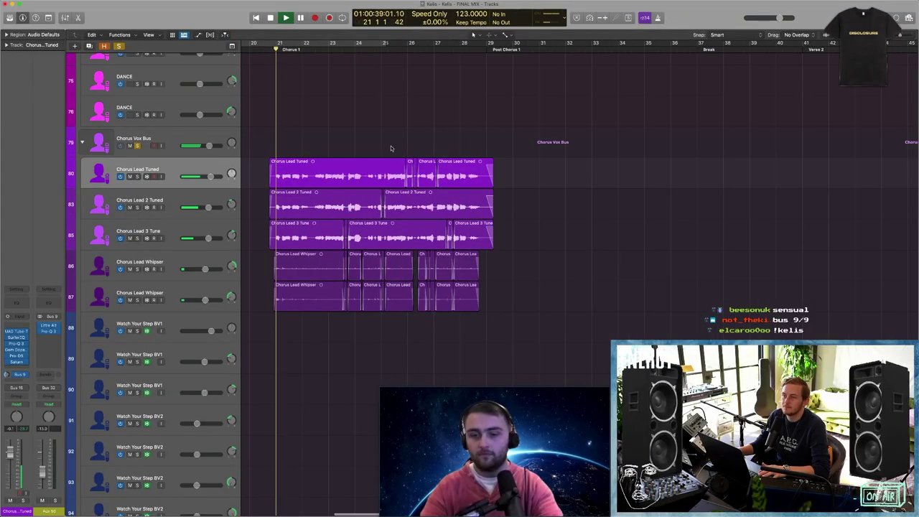
Switch the solo from the Chorus Vox Bus to the Chorus Bvs Bus, play the Chorus Bv tracks in Chorus 1, and clear the solo
{"action": "scroll", "coordinate": [391, 149], "scroll_direction": "left", "scroll_amount": 2}
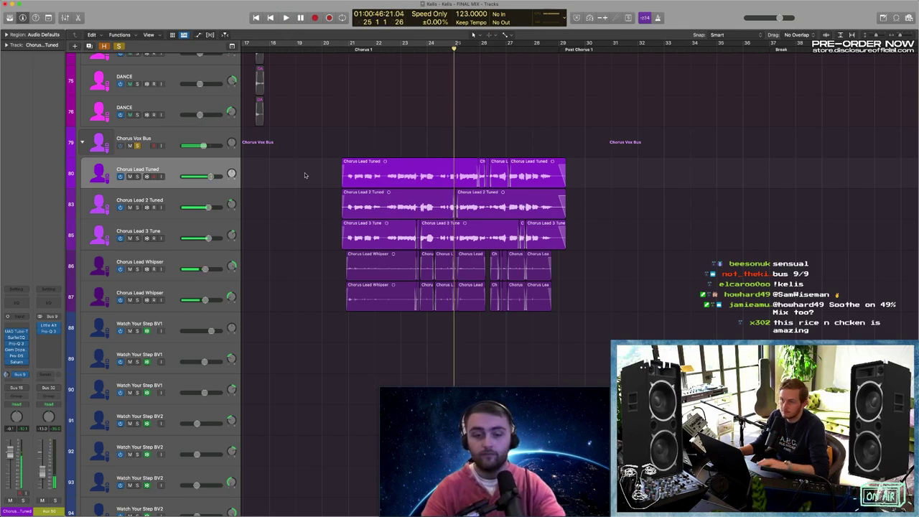
{"action": "scroll", "coordinate": [318, 215], "scroll_direction": "down", "scroll_amount": 3}
{"action": "scroll", "coordinate": [323, 213], "scroll_direction": "left", "scroll_amount": 3}
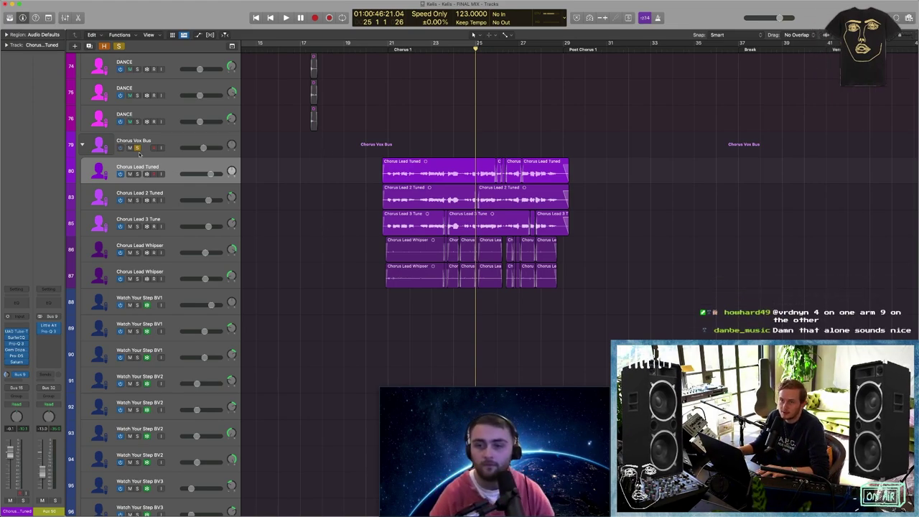
{"action": "scroll", "coordinate": [137, 287], "scroll_direction": "down", "scroll_amount": 8}
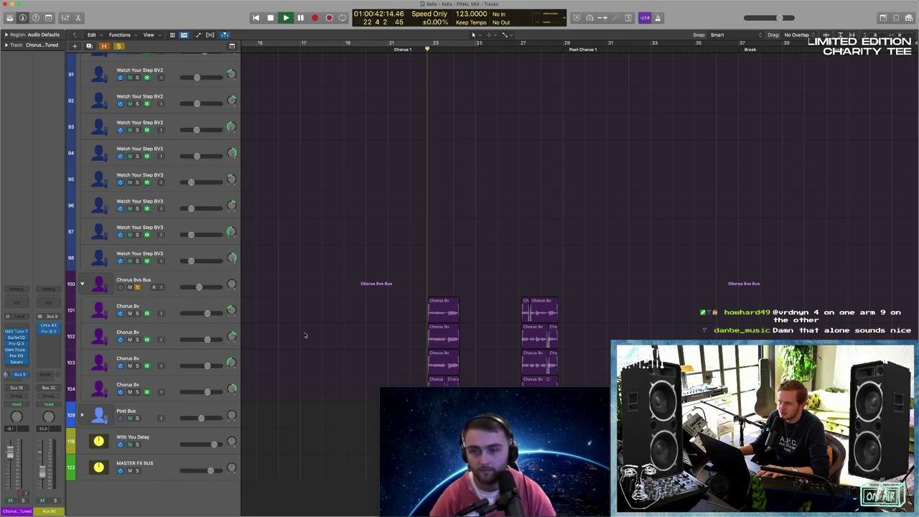
{"action": "scroll", "coordinate": [359, 339], "scroll_direction": "down", "scroll_amount": 1}
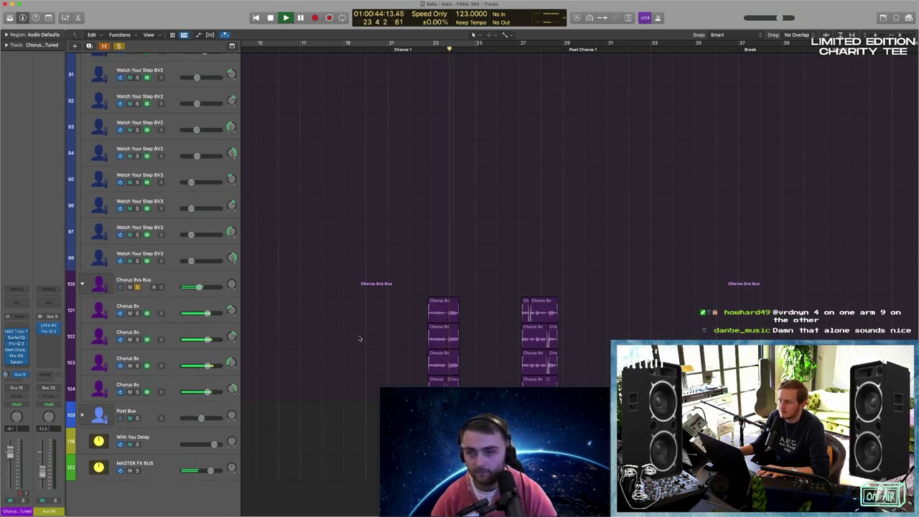
{"action": "scroll", "coordinate": [360, 338], "scroll_direction": "right", "scroll_amount": 4}
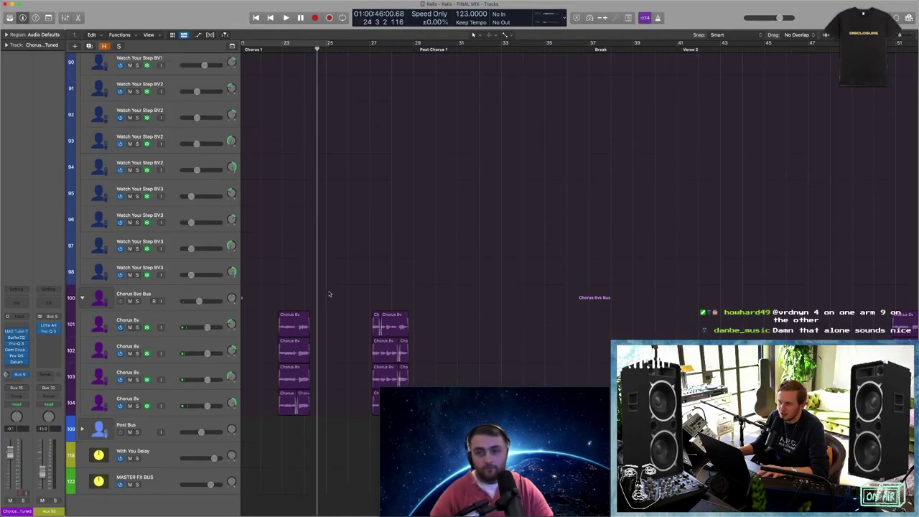
{"action": "scroll", "coordinate": [334, 289], "scroll_direction": "up", "scroll_amount": 5}
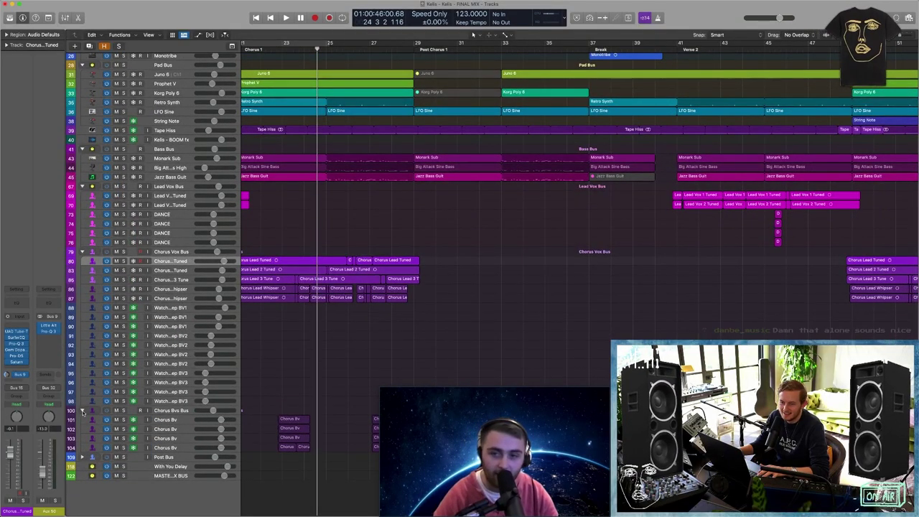
Expand the Post Bus track stack and move it directly above the Chorus Vox Bus
{"action": "scroll", "coordinate": [81, 409], "scroll_direction": "up", "scroll_amount": 2}
{"action": "scroll", "coordinate": [244, 399], "scroll_direction": "right", "scroll_amount": 10}
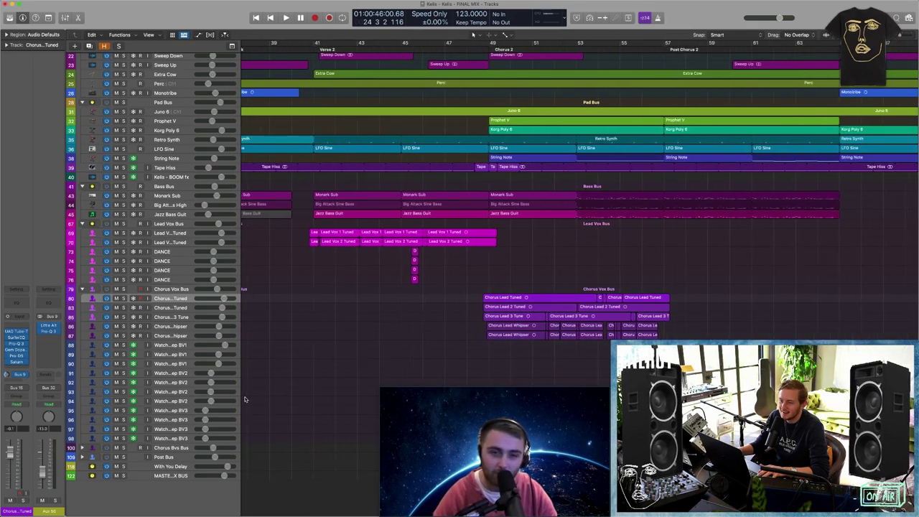
{"action": "scroll", "coordinate": [244, 400], "scroll_direction": "left", "scroll_amount": 4}
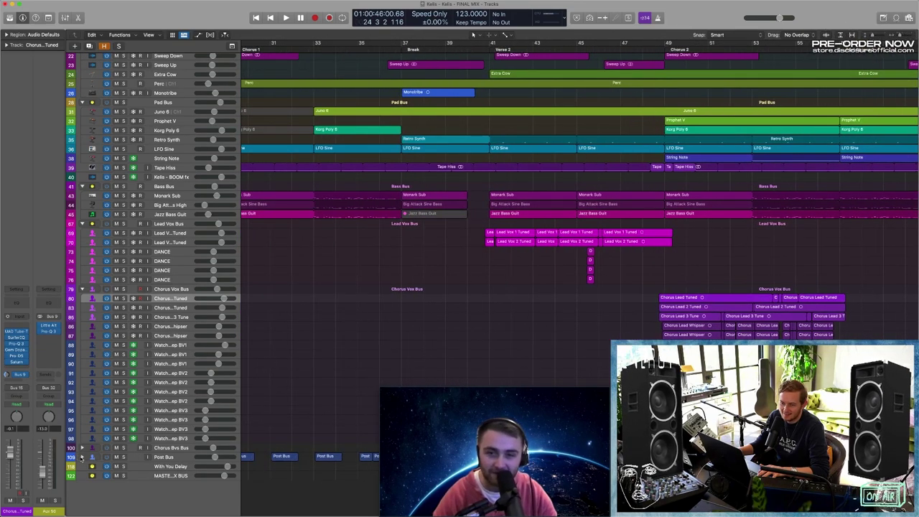
{"action": "left_click", "coordinate": [82, 456]}
{"action": "scroll", "coordinate": [82, 456], "scroll_direction": "down", "scroll_amount": 3}
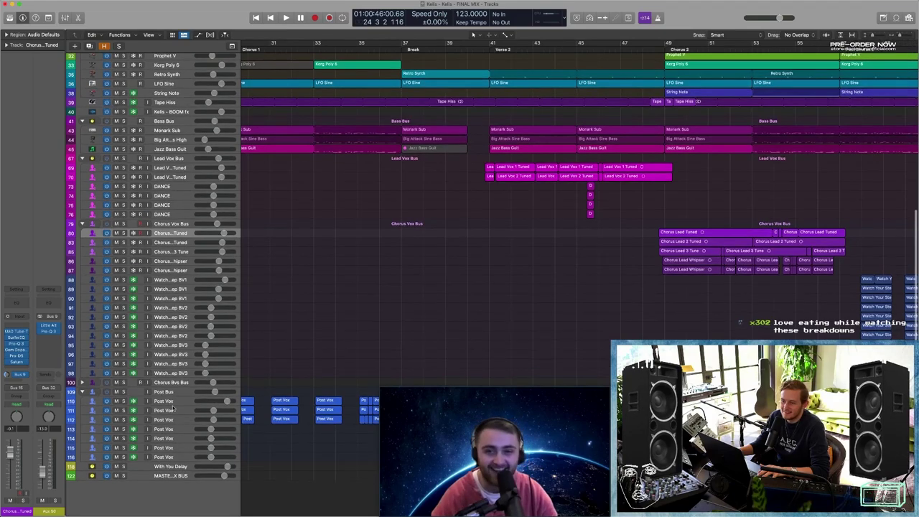
{"action": "left_click_drag", "start_coordinate": [168, 395], "coordinate": [191, 242]}
Examine the Post Vox regions in Post Chorus 1 close up
{"action": "scroll", "coordinate": [247, 247], "scroll_direction": "left", "scroll_amount": 2}
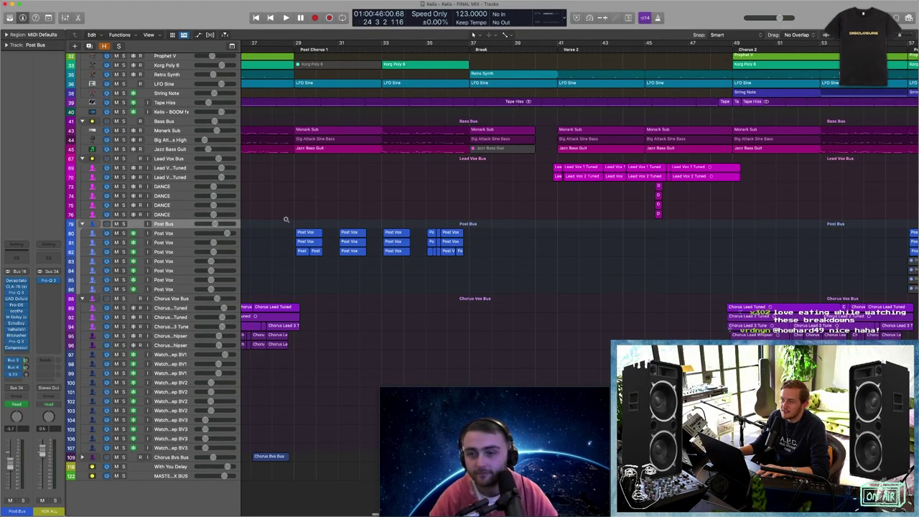
{"action": "left_click_drag", "start_coordinate": [283, 217], "coordinate": [670, 310]}
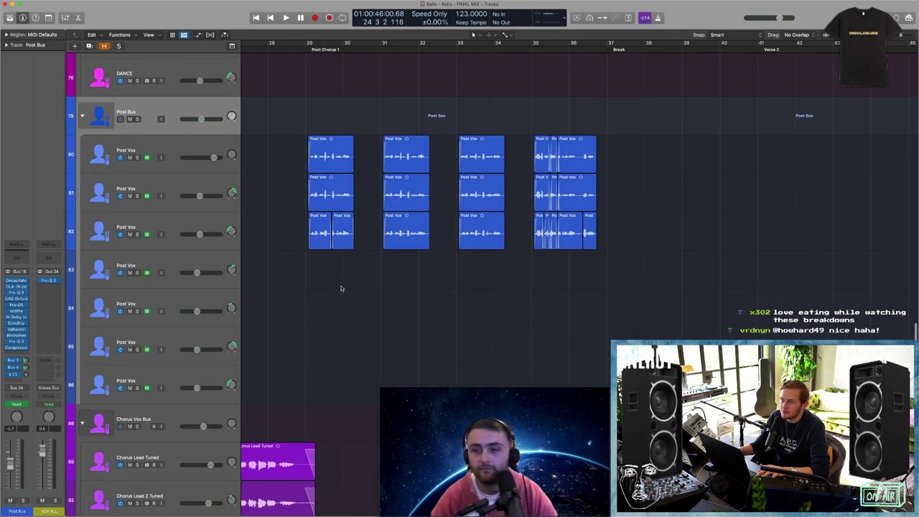
{"action": "scroll", "coordinate": [341, 287], "scroll_direction": "up", "scroll_amount": 3}
{"action": "scroll", "coordinate": [372, 296], "scroll_direction": "right", "scroll_amount": 3}
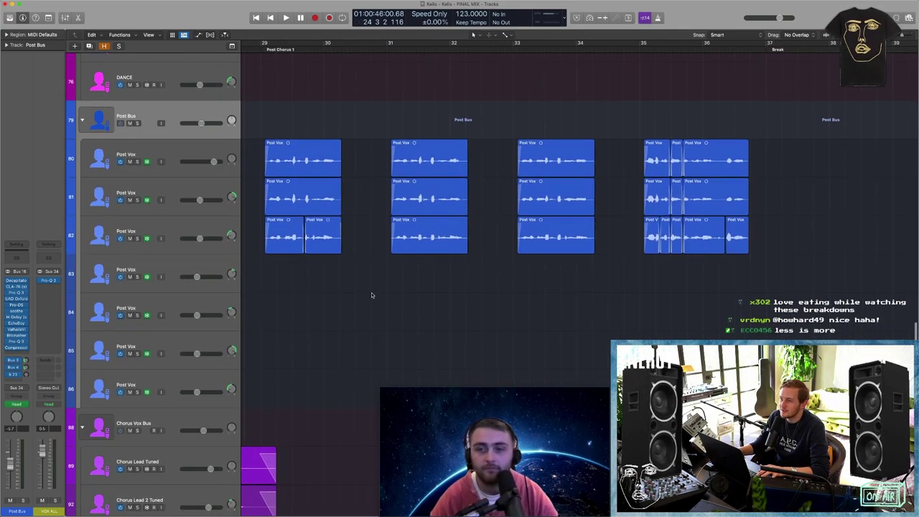
{"action": "scroll", "coordinate": [371, 295], "scroll_direction": "left", "scroll_amount": 1}
{"action": "scroll", "coordinate": [371, 295], "scroll_direction": "down", "scroll_amount": 1}
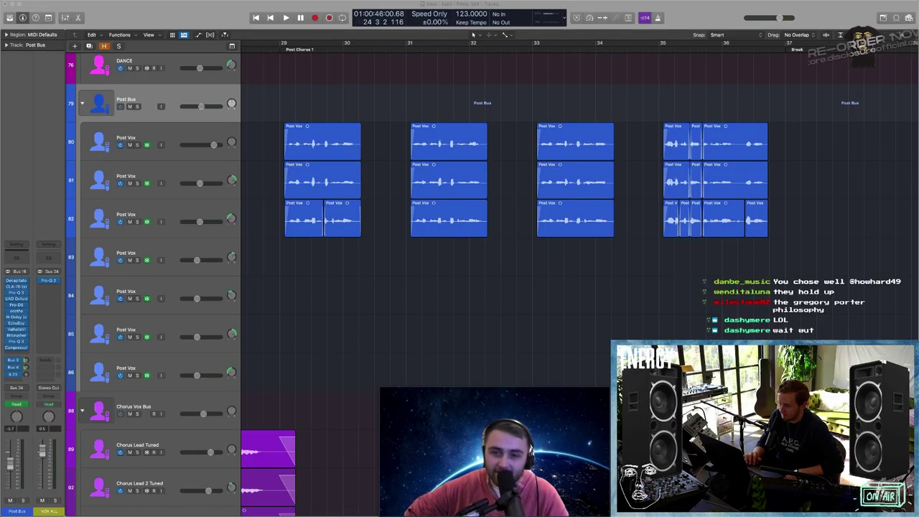
Look at the Reverb listing for the Shure 520DX Green Bullet Harmonica Microphone and close the browser window
{"action": "key", "text": "ctrl+Up"}
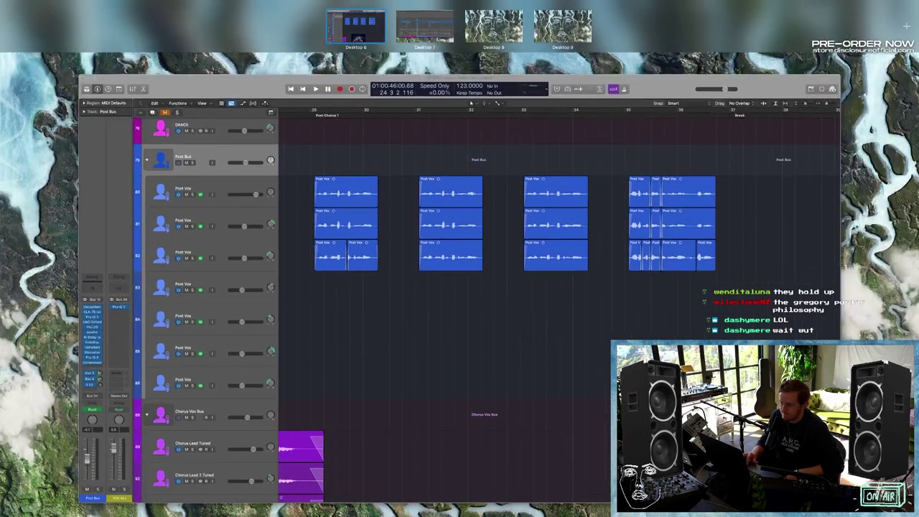
{"action": "key", "text": "Escape"}
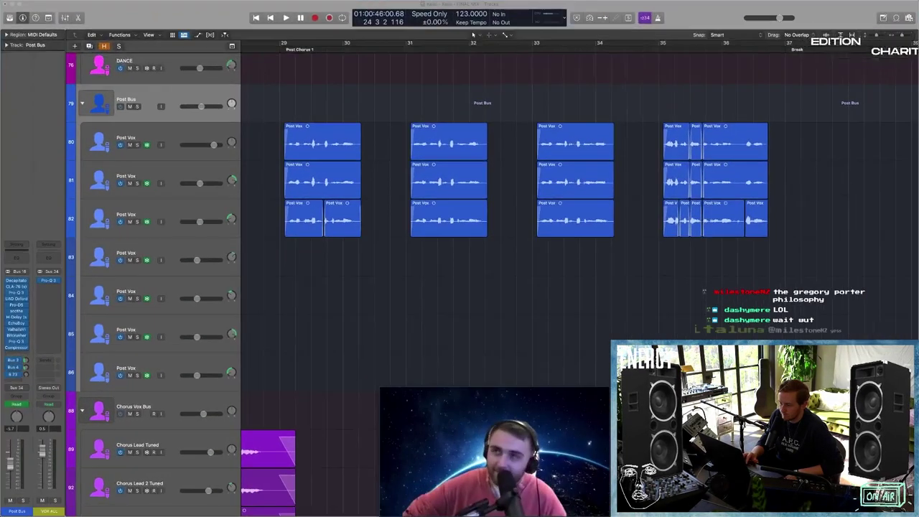
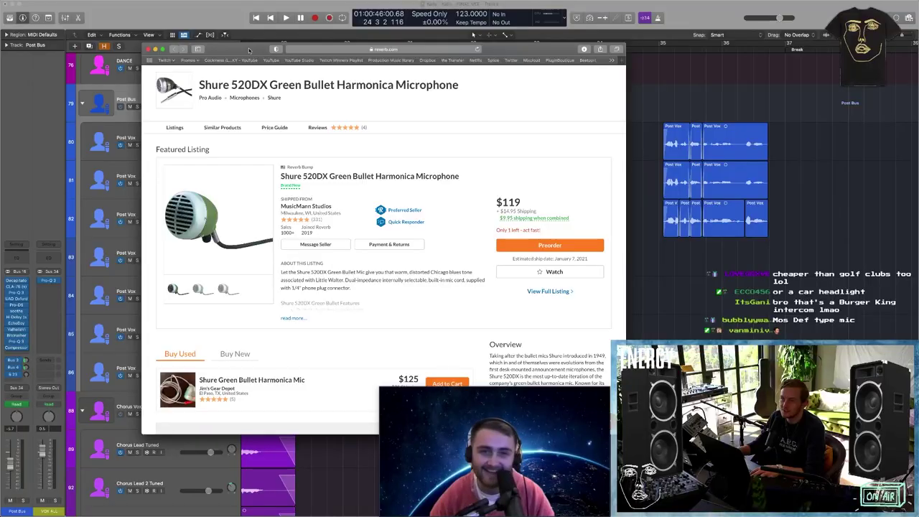
{"action": "key", "text": "super+w"}
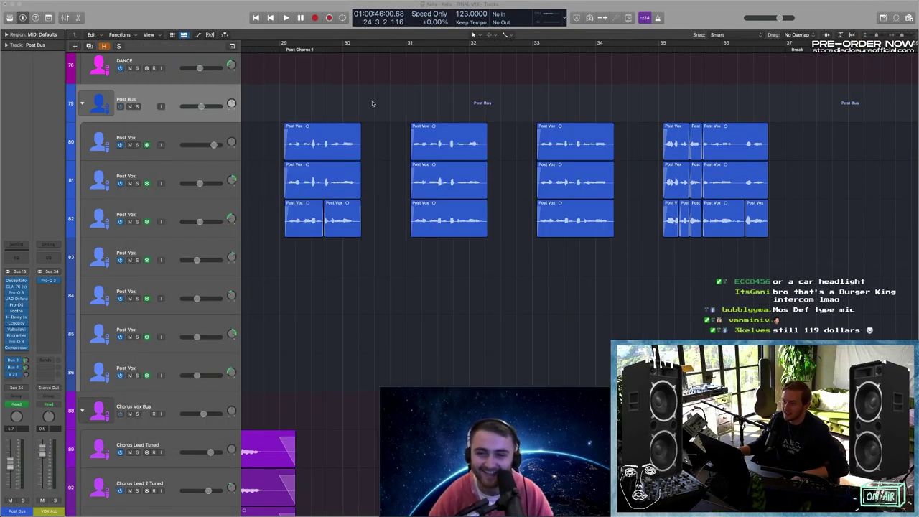
Unfreeze the first four Post Vox tracks and bypass the plug-ins on the Post Bus and the first Post Vox track
{"action": "scroll", "coordinate": [373, 104], "scroll_direction": "left", "scroll_amount": 2}
{"action": "left_click", "coordinate": [195, 130]}
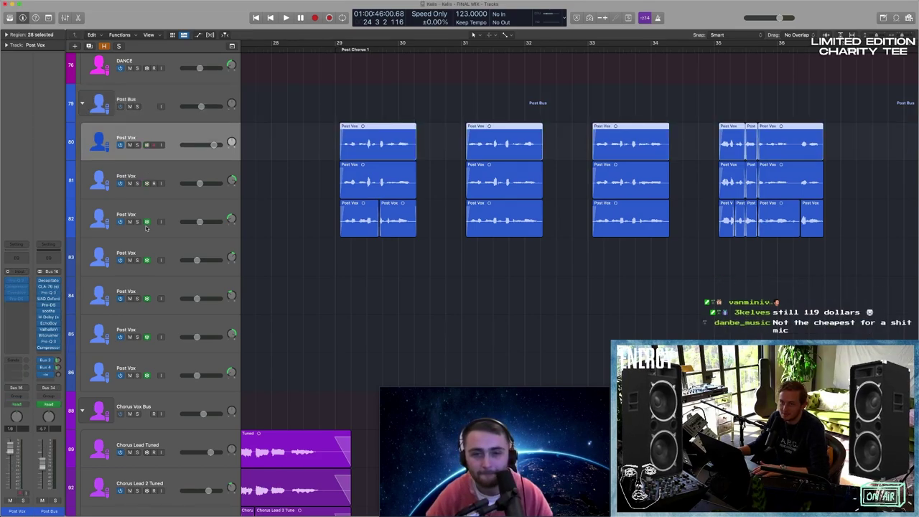
{"action": "left_click", "coordinate": [165, 96]}
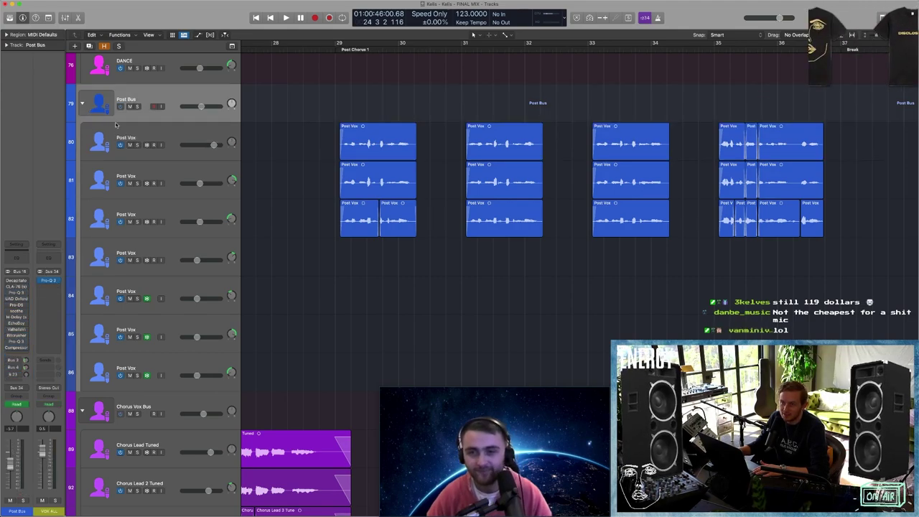
{"action": "key", "text": "Down"}
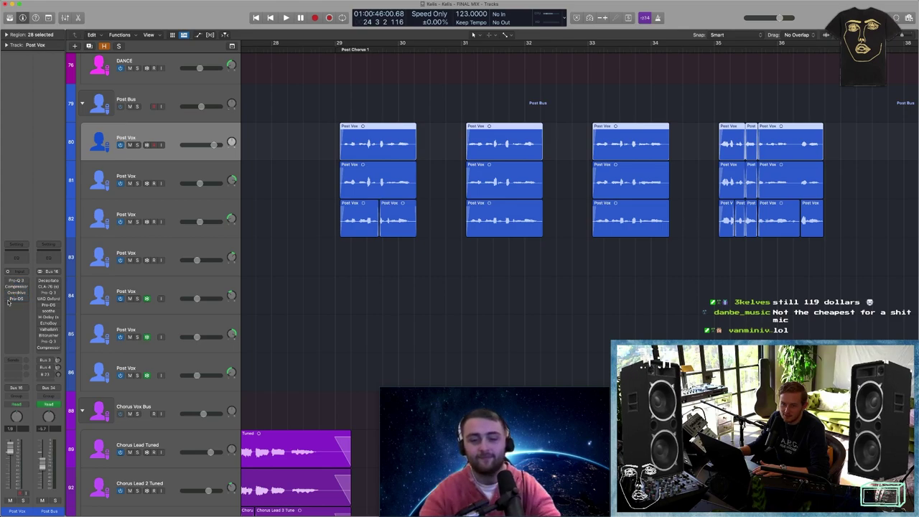
Solo the first Post Vox track, play its dry vocal in Post Chorus 1, and stop
{"action": "key", "text": "s"}
{"action": "key", "text": "space"}
{"action": "left_click", "coordinate": [303, 156]}
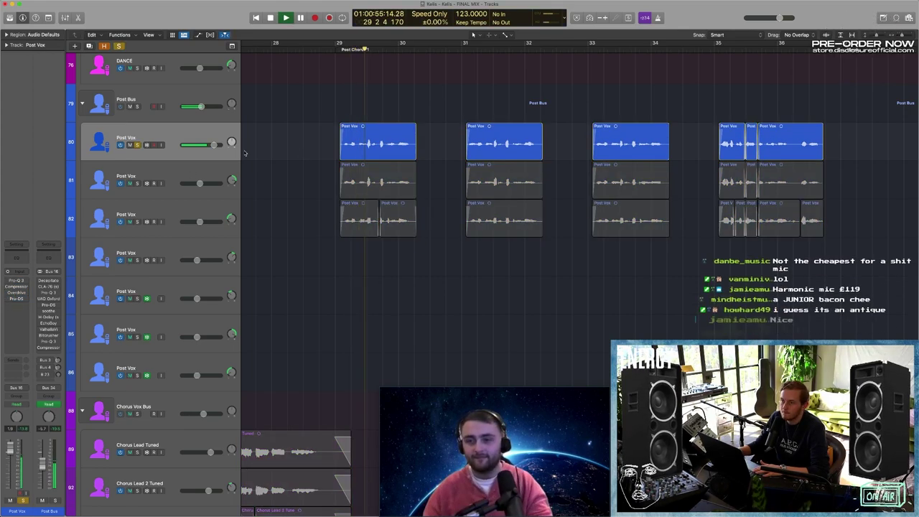
{"action": "key", "text": "space"}
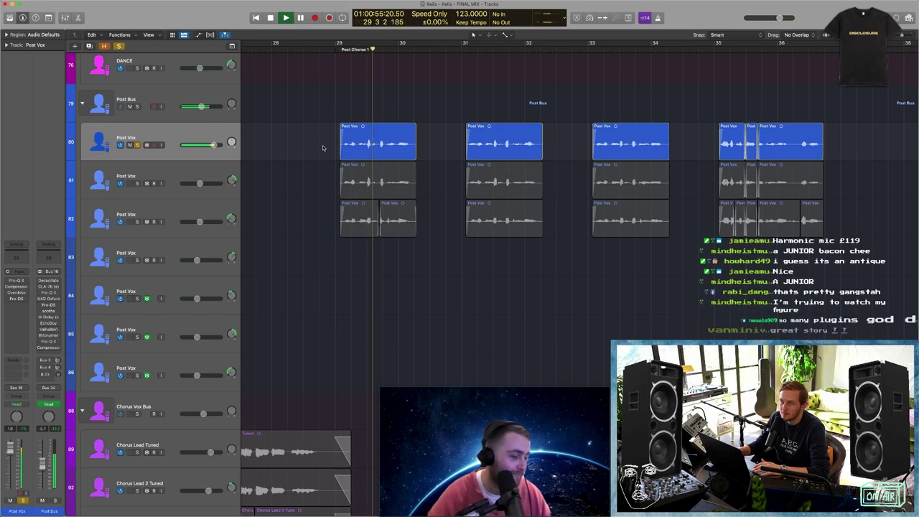
{"action": "key", "text": "space"}
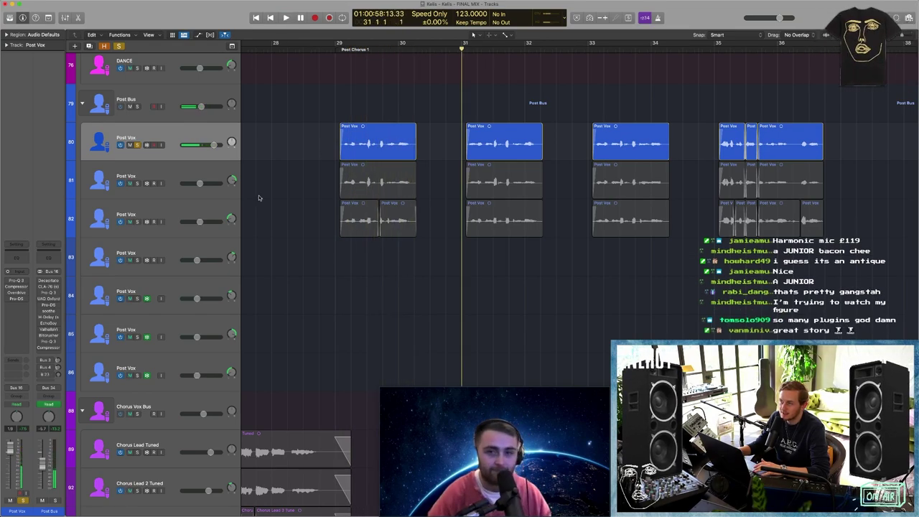
Bypass the plug-ins on the next three Post Vox tracks, solo them too, and play the dry layers in Post Chorus 1
{"action": "left_click", "coordinate": [149, 171]}
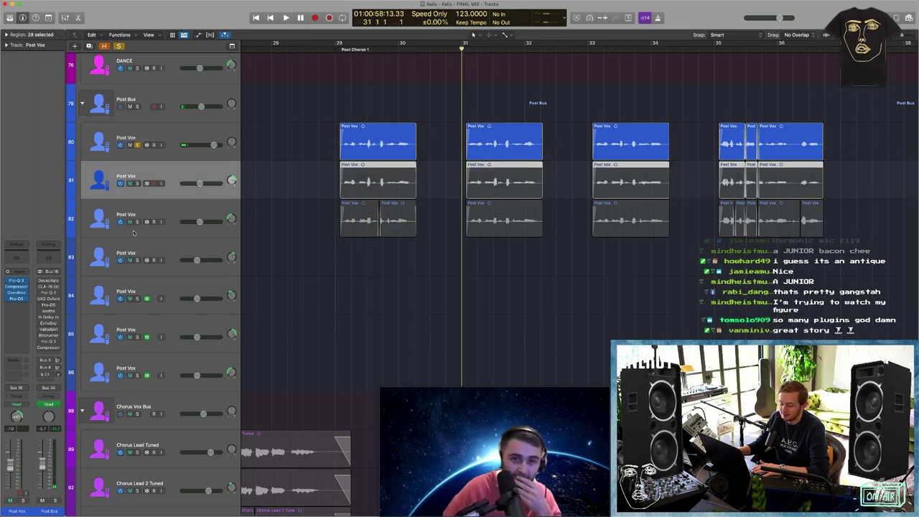
{"action": "key", "text": "x"}
{"action": "scroll", "coordinate": [280, 316], "scroll_direction": "right", "scroll_amount": 3}
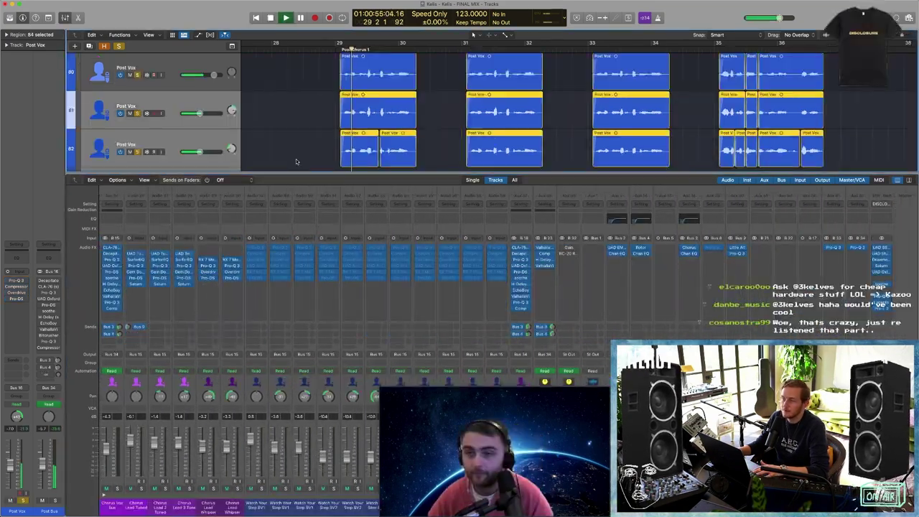
{"action": "key", "text": "space"}
{"action": "key", "text": "x"}
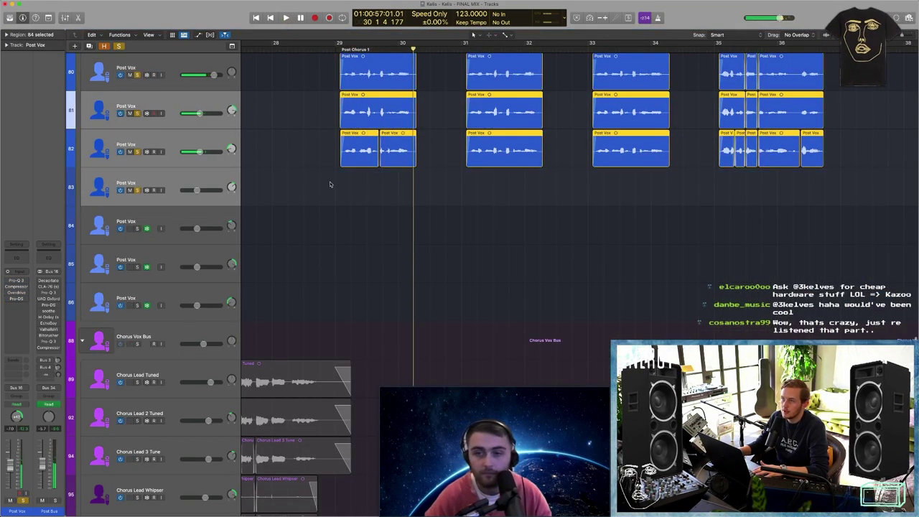
Unfreeze, solo and bypass the plug-ins of the last three Post Vox tracks, and cycle bars 61 to 65 in Post Chorus 2
{"action": "scroll", "coordinate": [328, 185], "scroll_direction": "up", "scroll_amount": 3}
{"action": "key", "text": "super+Left"}
{"action": "key", "text": "super+Left"}
{"action": "key", "text": "super+Left"}
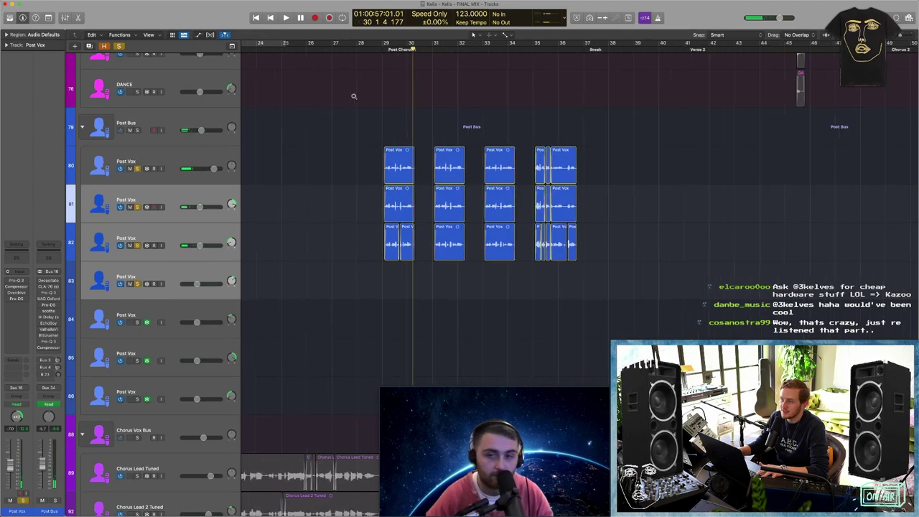
{"action": "scroll", "coordinate": [354, 98], "scroll_direction": "left", "scroll_amount": 5}
{"action": "scroll", "coordinate": [353, 98], "scroll_direction": "right", "scroll_amount": 5}
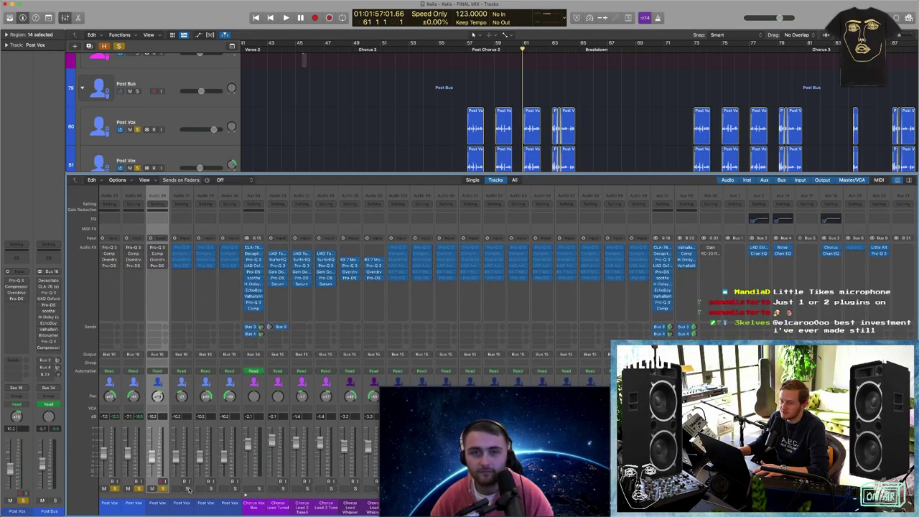
{"action": "scroll", "coordinate": [309, 127], "scroll_direction": "down", "scroll_amount": 5}
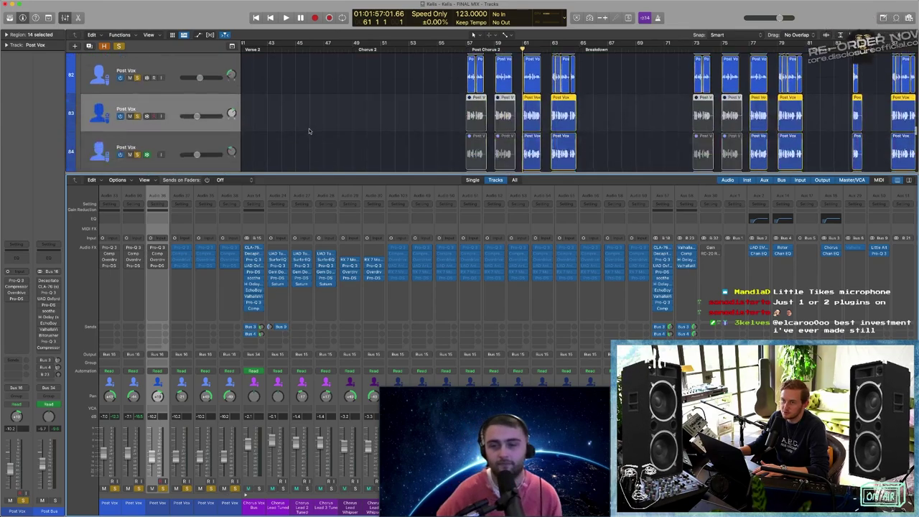
{"action": "left_click", "coordinate": [168, 100]}
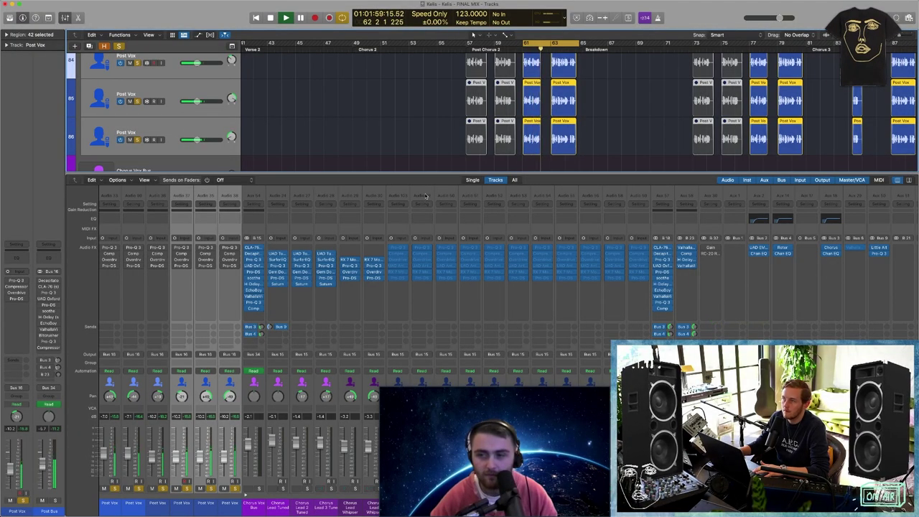
Listen to all seven dry Post Vox tracks looping in Post Chorus 2, and stop playback
{"action": "key", "text": "x"}
{"action": "key", "text": "super+Right"}
{"action": "key", "text": "super+Right"}
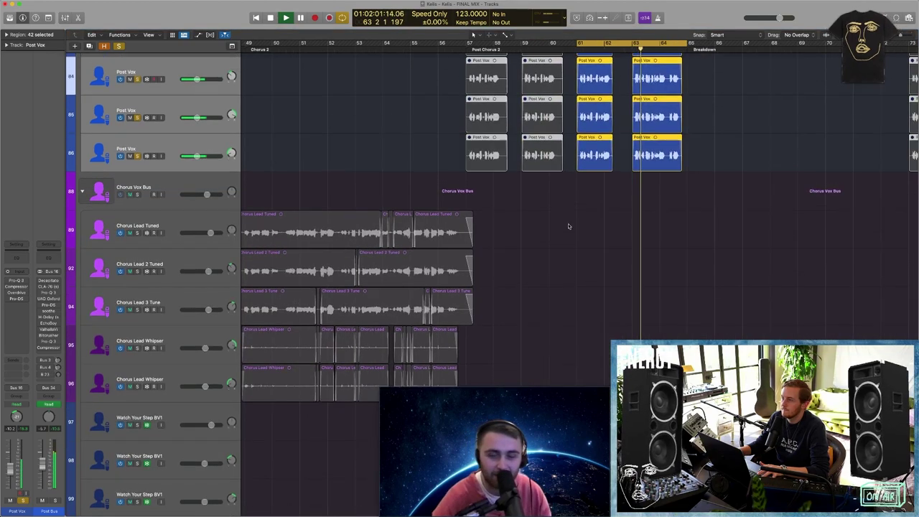
{"action": "scroll", "coordinate": [568, 225], "scroll_direction": "up", "scroll_amount": 3}
{"action": "scroll", "coordinate": [568, 225], "scroll_direction": "right", "scroll_amount": 3}
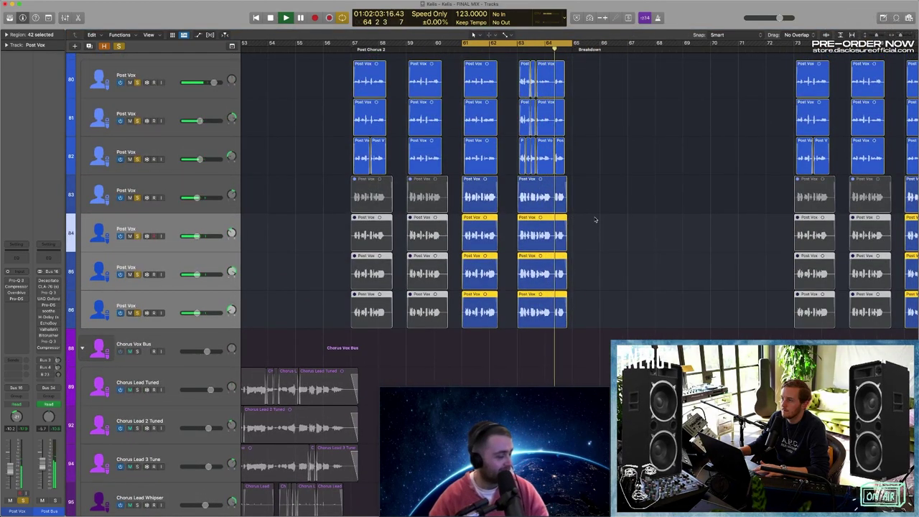
{"action": "key", "text": "space"}
Select all seven Post Vox channel strips in the mixer, re-enable their Pro-Q 3, and examine its low-cut curve
{"action": "key", "text": "x"}
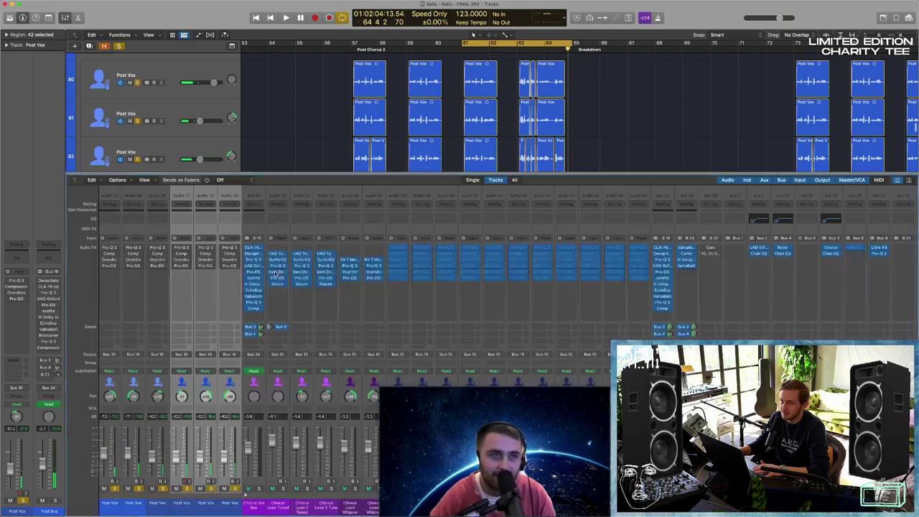
{"action": "scroll", "coordinate": [186, 434], "scroll_direction": "right", "scroll_amount": 1}
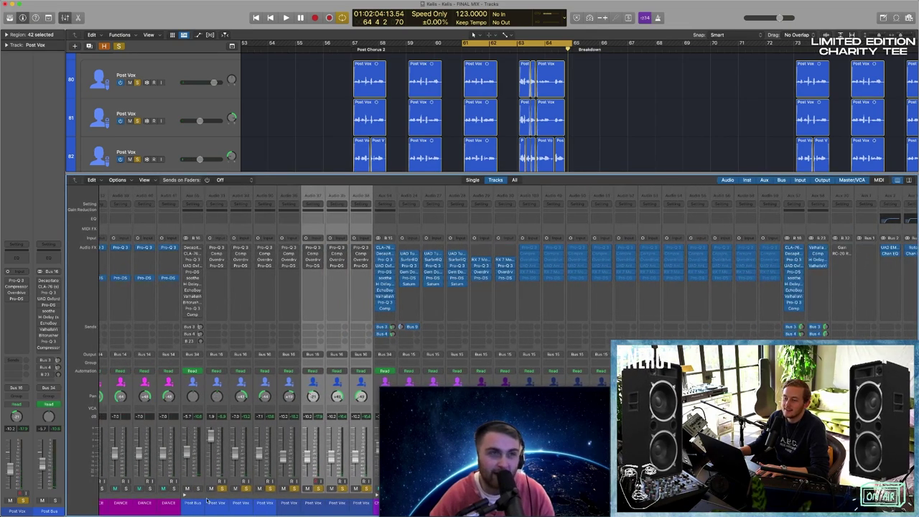
{"action": "left_click_drag", "start_coordinate": [171, 507], "coordinate": [313, 508]}
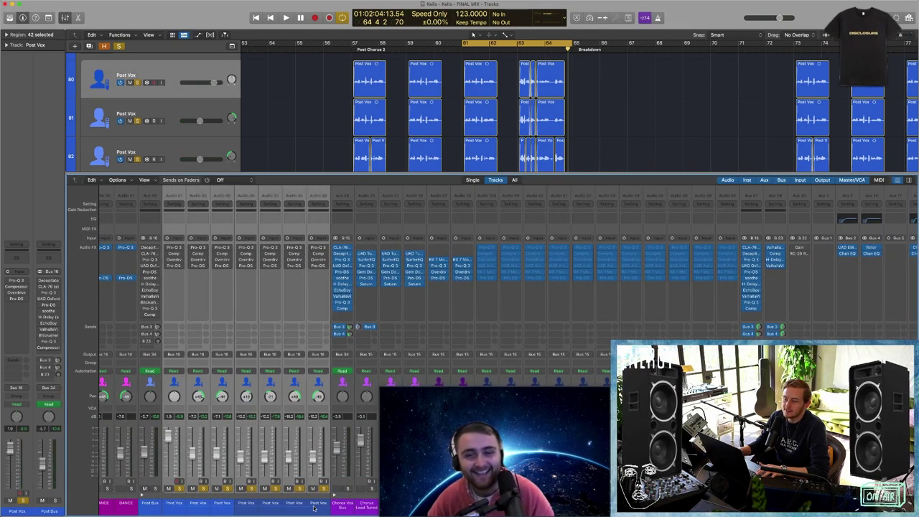
{"action": "left_click", "coordinate": [175, 247]}
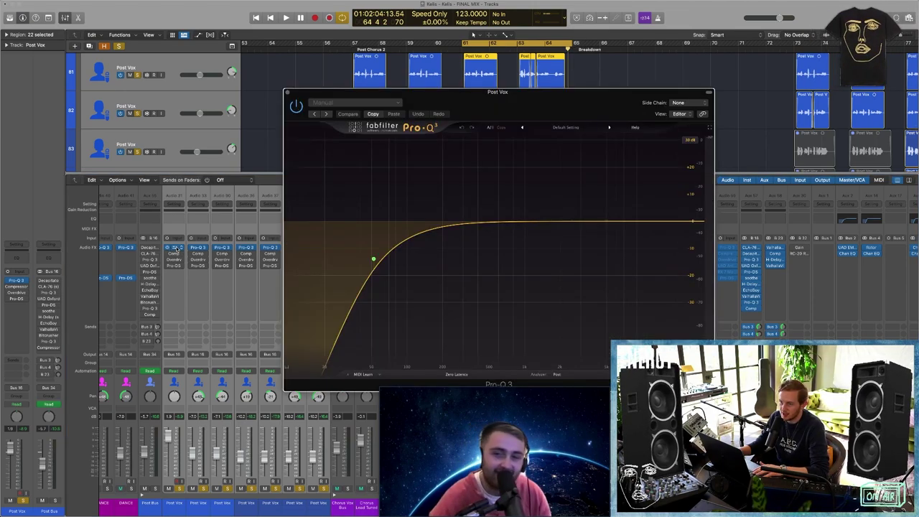
{"action": "left_click", "coordinate": [288, 92]}
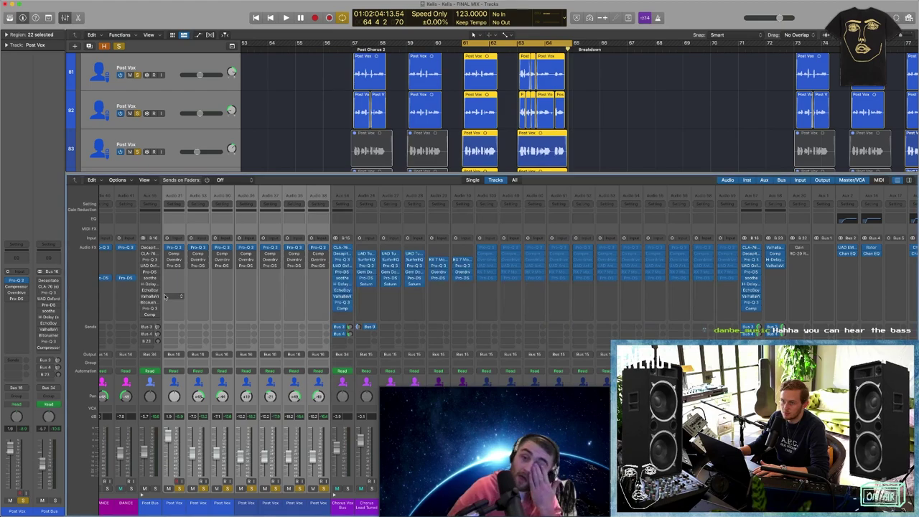
Re-enable the Compressor and Overdrive on the seven Post Vox tracks, checking each plug-in while the loop plays
{"action": "left_click", "coordinate": [272, 251]}
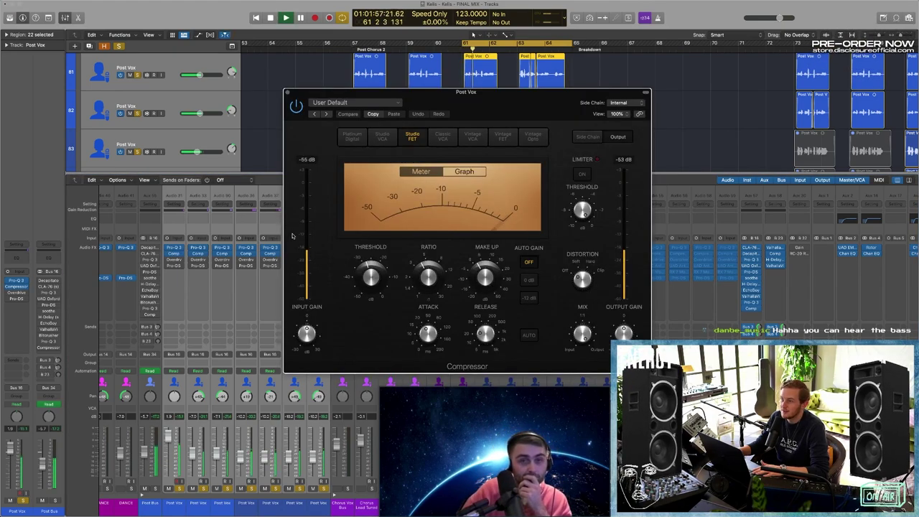
{"action": "left_click", "coordinate": [288, 92]}
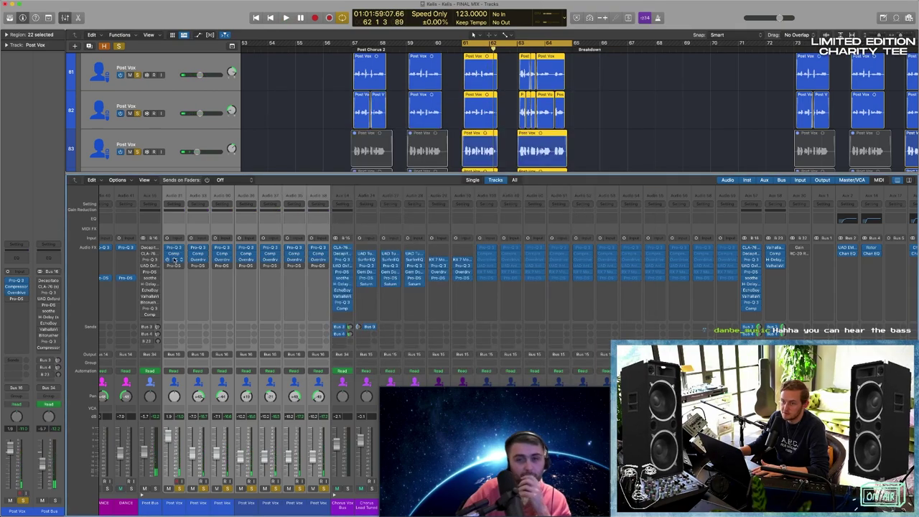
{"action": "left_click", "coordinate": [173, 259]}
{"action": "key", "text": "space"}
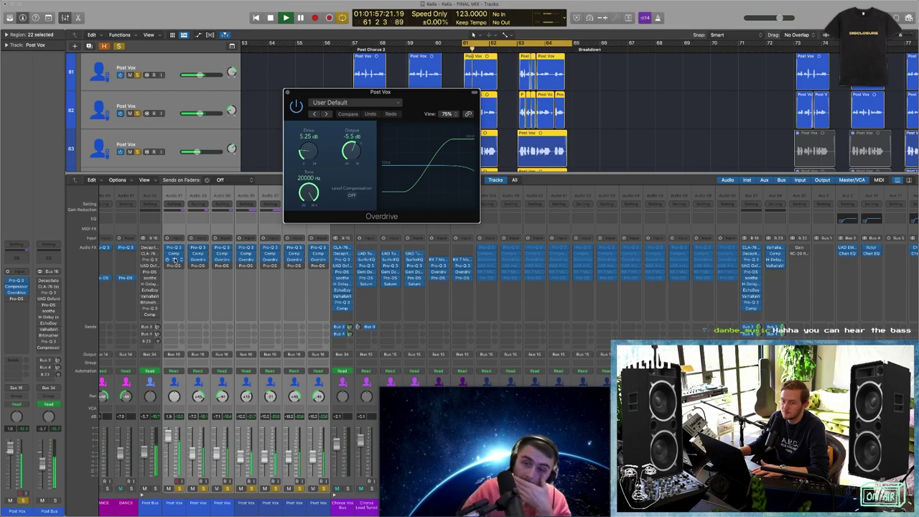
{"action": "left_click", "coordinate": [173, 260]}
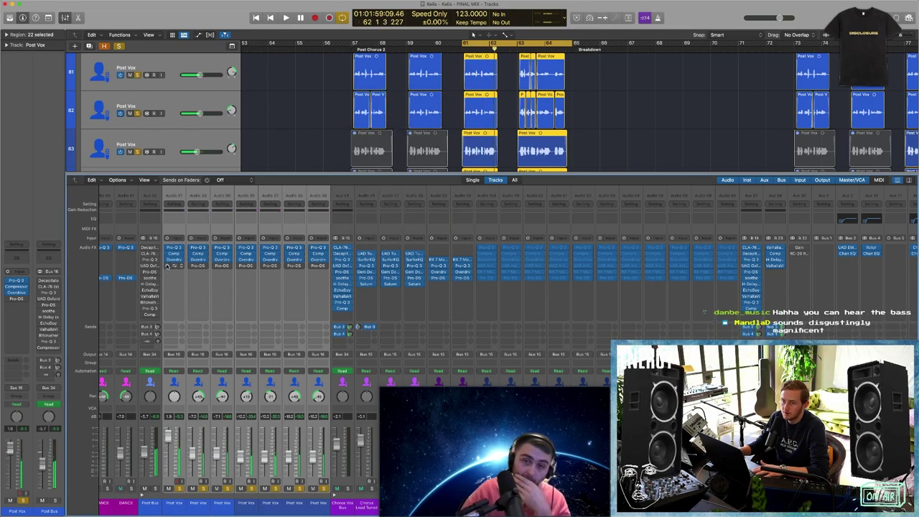
Re-enable the Pro-DS on the seven Post Vox tracks and check its de-essing while the loop plays
{"action": "left_click", "coordinate": [173, 267]}
{"action": "key", "text": "space"}
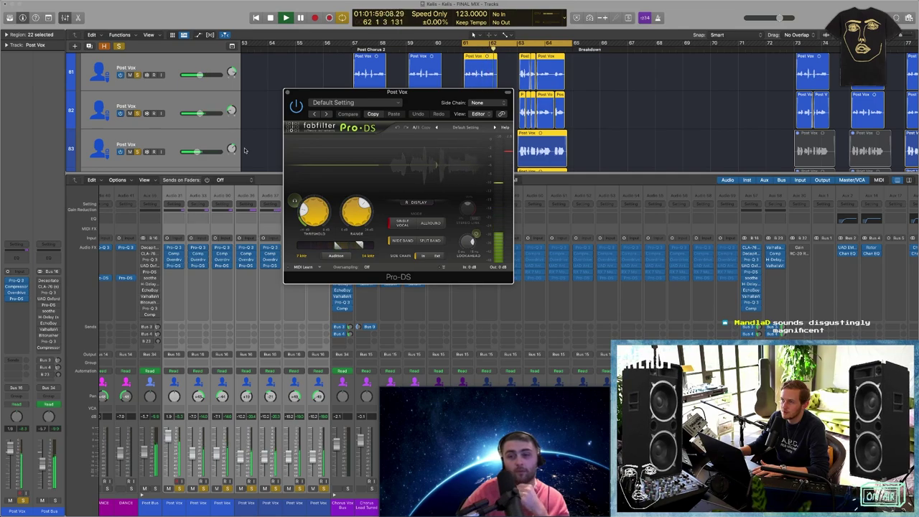
{"action": "left_click", "coordinate": [286, 92]}
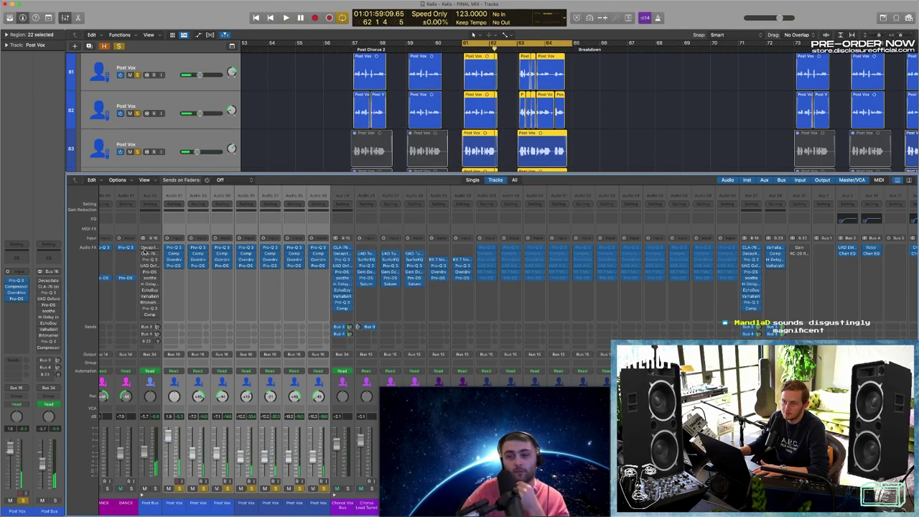
Re-enable the Decapitator and CLA-76 on the Post Bus, checking each plug-in against the looping post-chorus vocals
{"action": "left_click", "coordinate": [149, 247]}
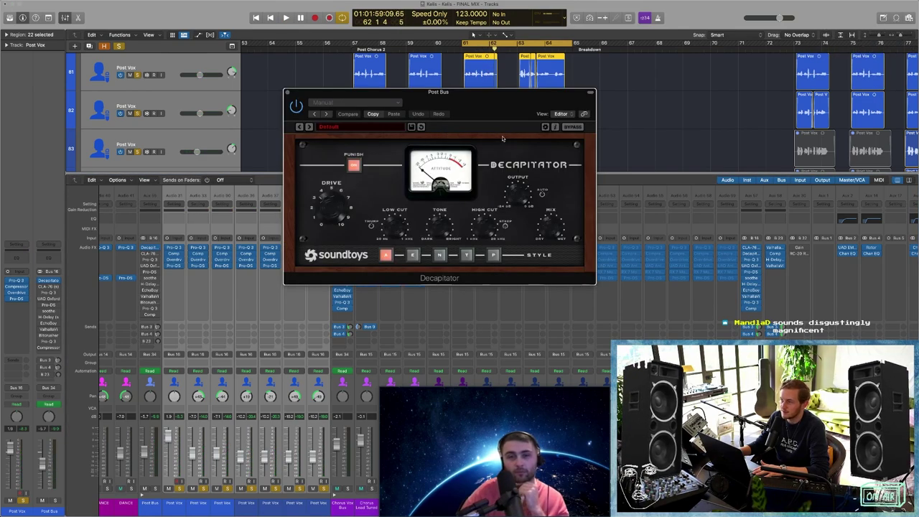
{"action": "left_click_drag", "start_coordinate": [489, 107], "coordinate": [420, 95]}
{"action": "key", "text": "space"}
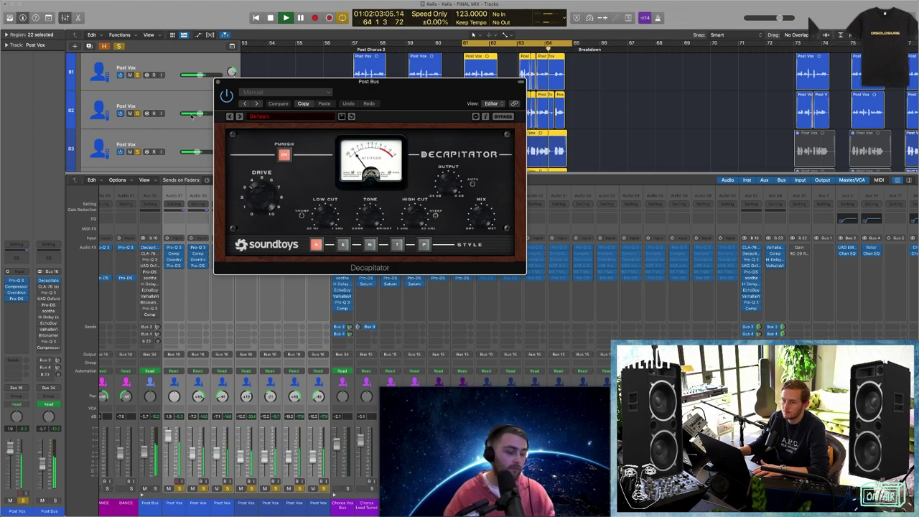
{"action": "left_click", "coordinate": [218, 83]}
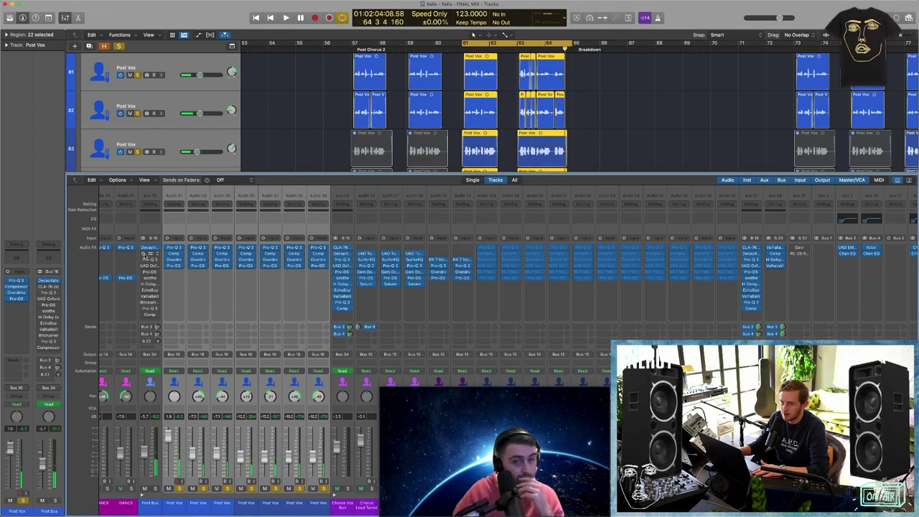
{"action": "left_click", "coordinate": [153, 254]}
{"action": "key", "text": "space"}
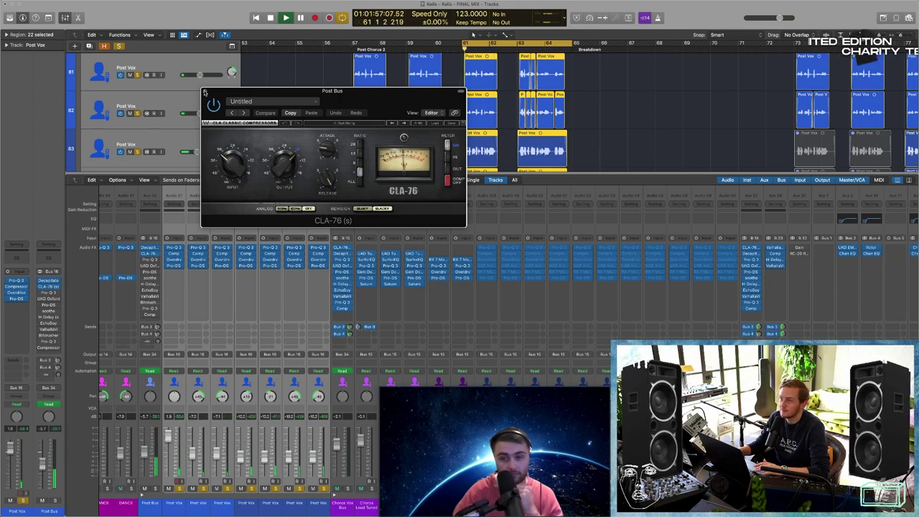
{"action": "left_click", "coordinate": [204, 91]}
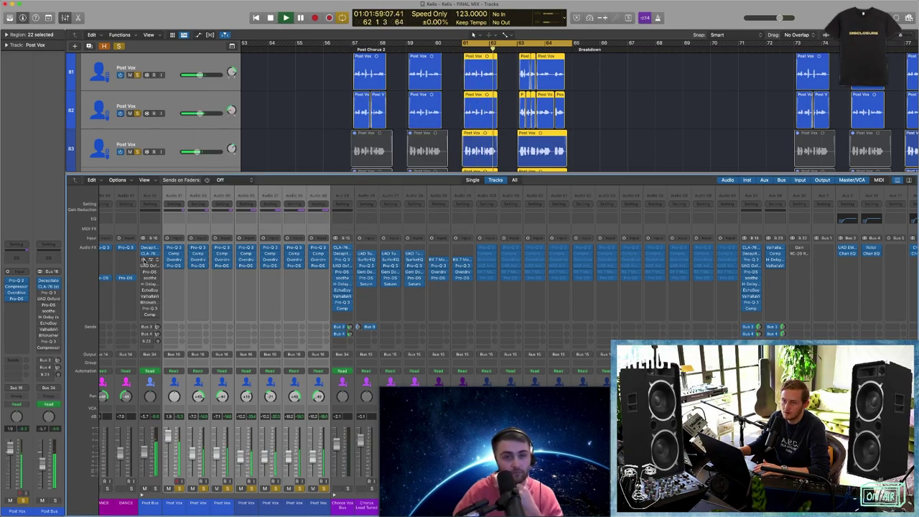
Re-enable the Post Bus Pro-Q 3 after the CLA-76 and audition its boosts near 1.15 kHz and 10 kHz in solo
{"action": "left_click", "coordinate": [149, 259]}
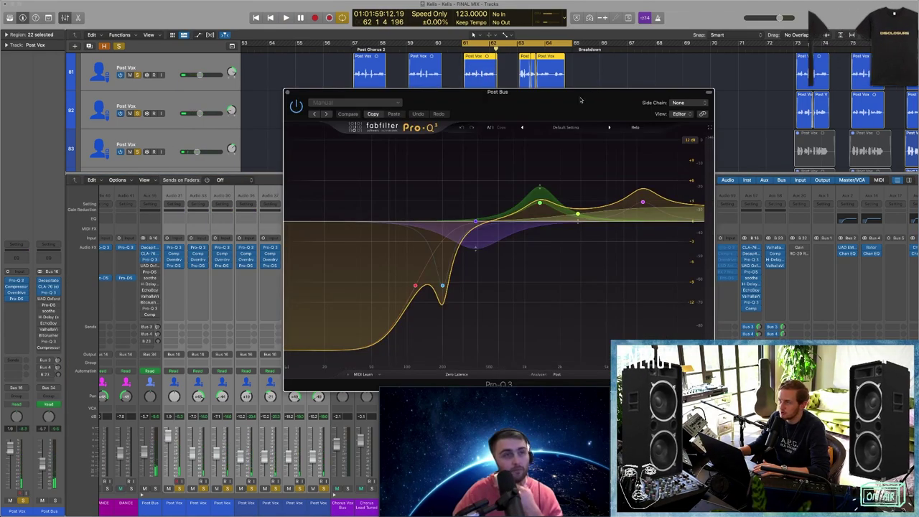
{"action": "left_click_drag", "start_coordinate": [602, 93], "coordinate": [480, 72]}
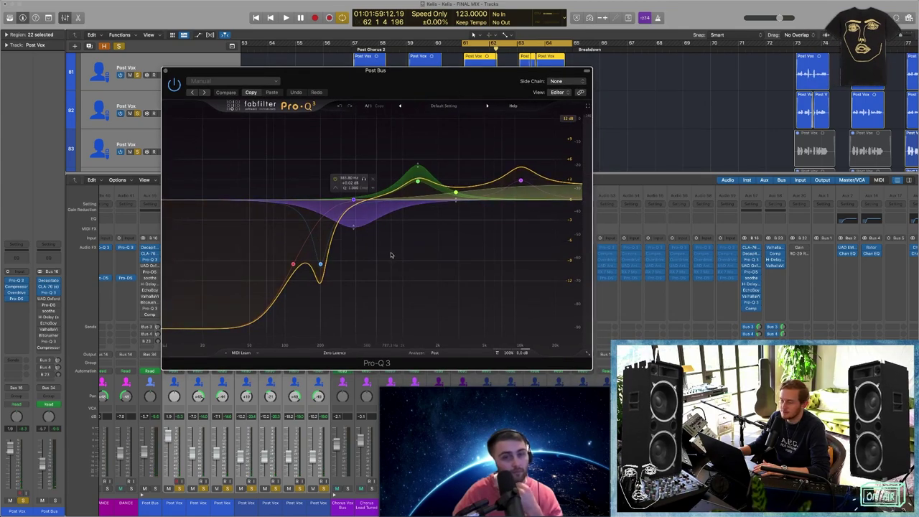
{"action": "key", "text": "space"}
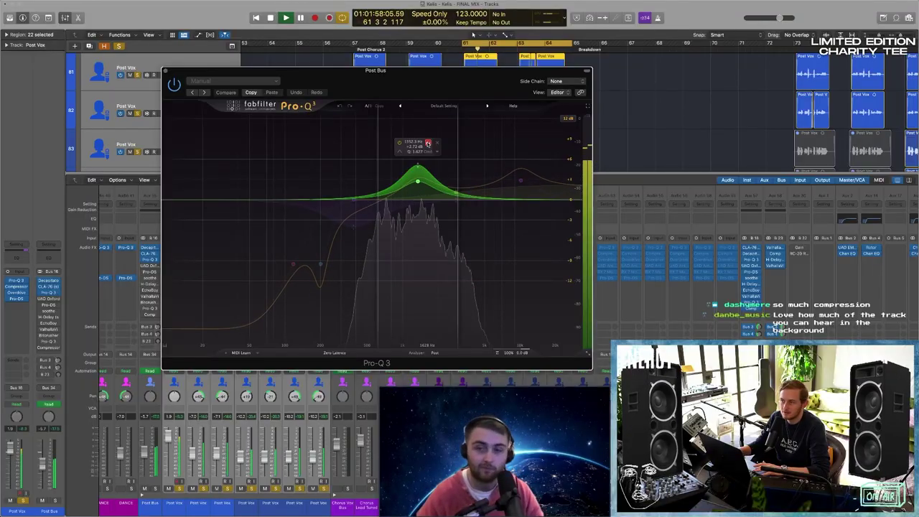
{"action": "left_click", "coordinate": [428, 143]}
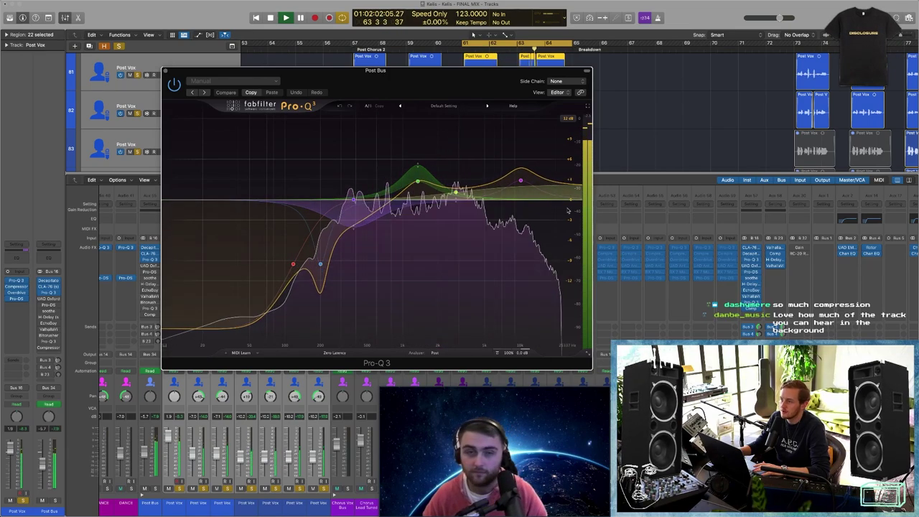
{"action": "left_click", "coordinate": [530, 161]}
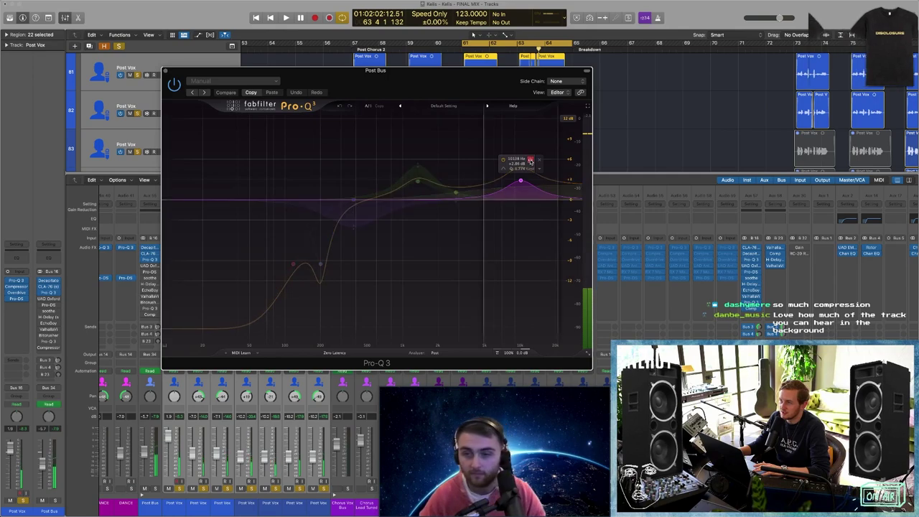
{"action": "key", "text": "space"}
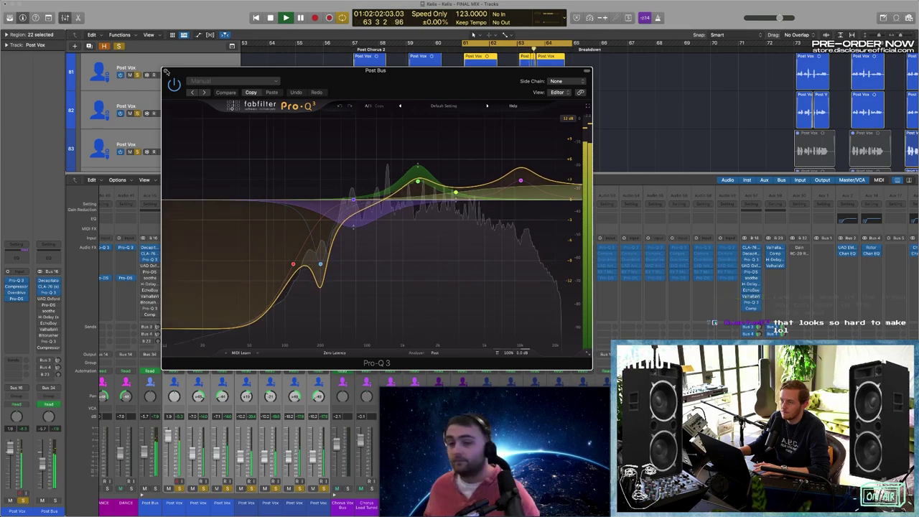
{"action": "left_click", "coordinate": [166, 72]}
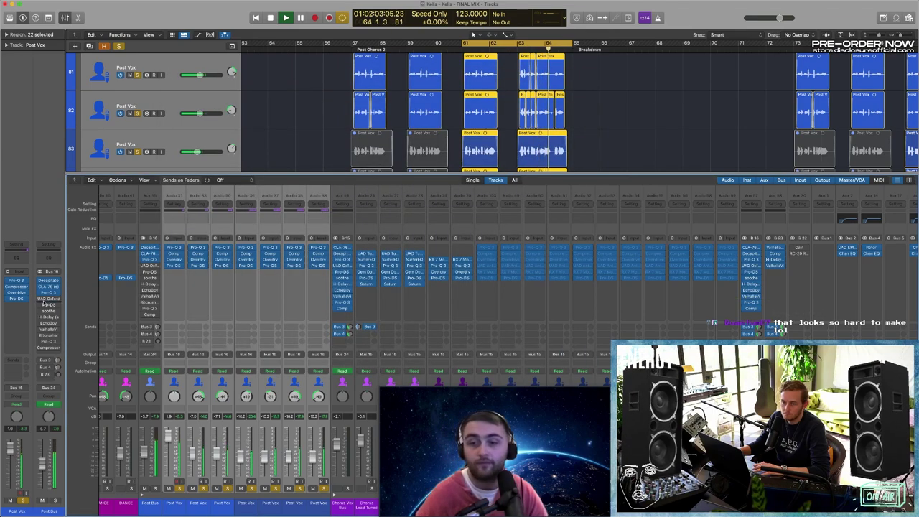
Re-enable the UAD Oxford Inflator on the Post Bus and examine its settings during playback
{"action": "key", "text": "space"}
{"action": "left_click", "coordinate": [46, 300]}
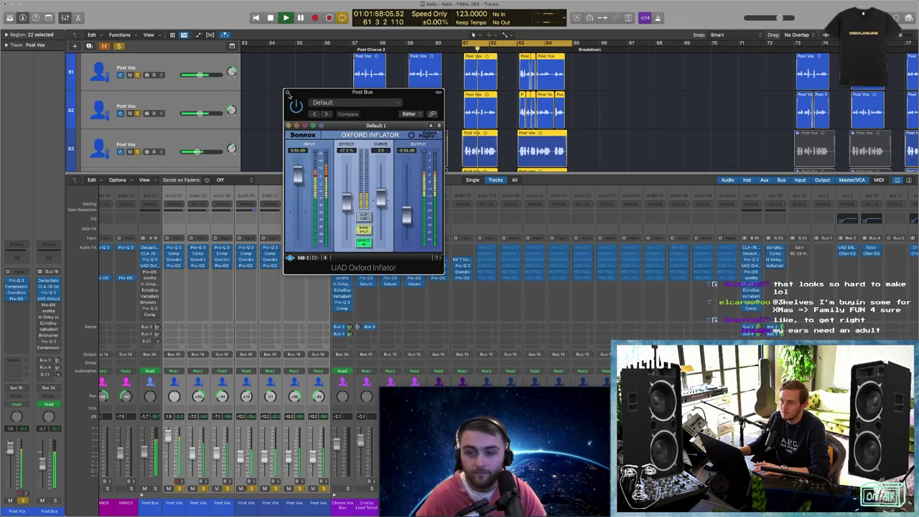
{"action": "left_click", "coordinate": [287, 93]}
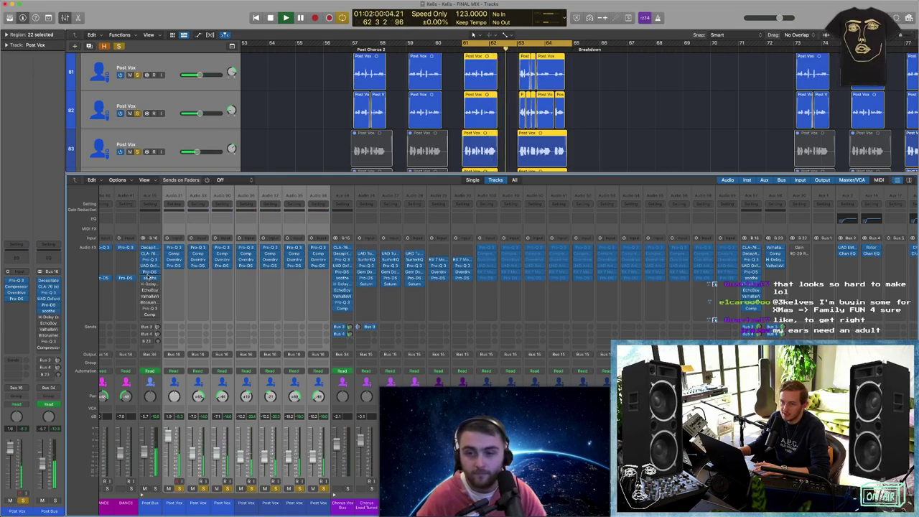
Re-enable the Pro-DS and soothe on the Post Bus and compare both plug-ins side by side during playback
{"action": "left_click", "coordinate": [149, 272]}
{"action": "left_click", "coordinate": [149, 277]}
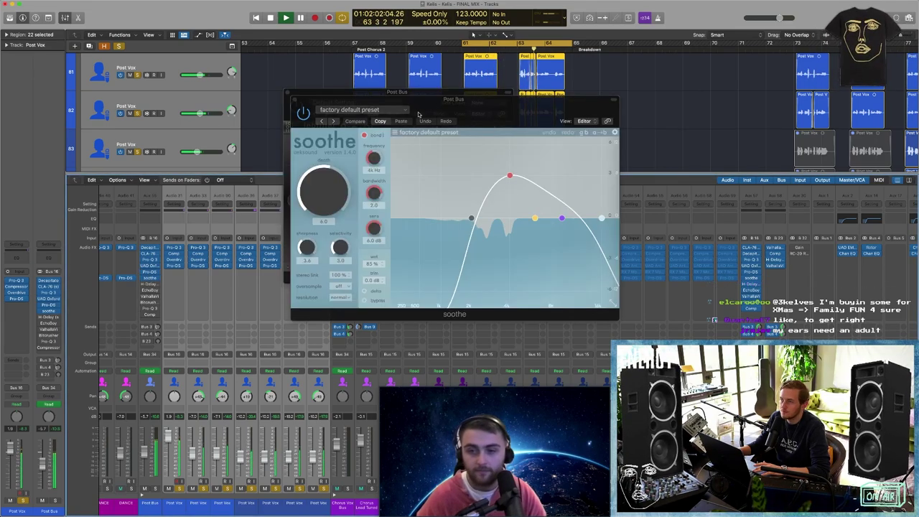
{"action": "left_click_drag", "start_coordinate": [430, 93], "coordinate": [210, 56]}
{"action": "left_click_drag", "start_coordinate": [435, 111], "coordinate": [465, 94]}
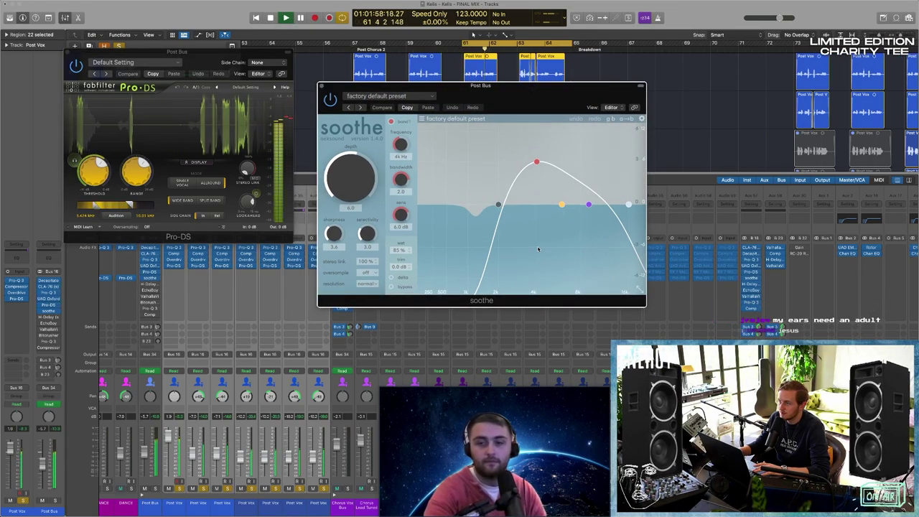
{"action": "key", "text": "space"}
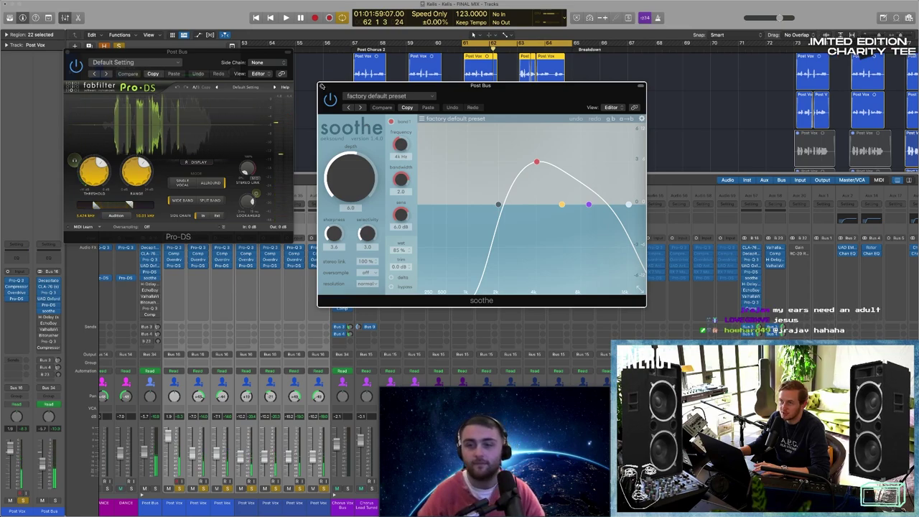
{"action": "left_click", "coordinate": [322, 85]}
{"action": "left_click", "coordinate": [69, 53]}
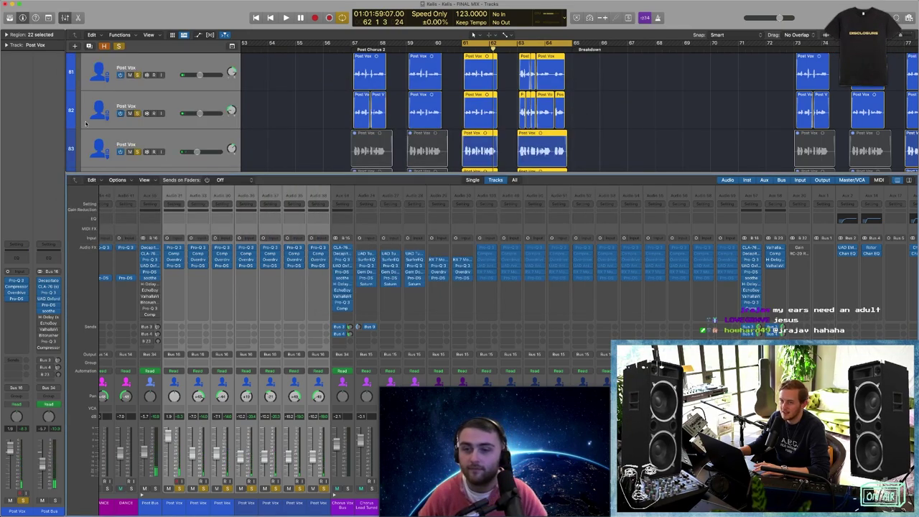
Re-enable H-Delay, EchoBoy, Valhalla and Bitcrusher on the Post Bus, and check the Bitcrusher while the loop plays
{"action": "left_click", "coordinate": [142, 302]}
{"action": "left_click", "coordinate": [143, 302]}
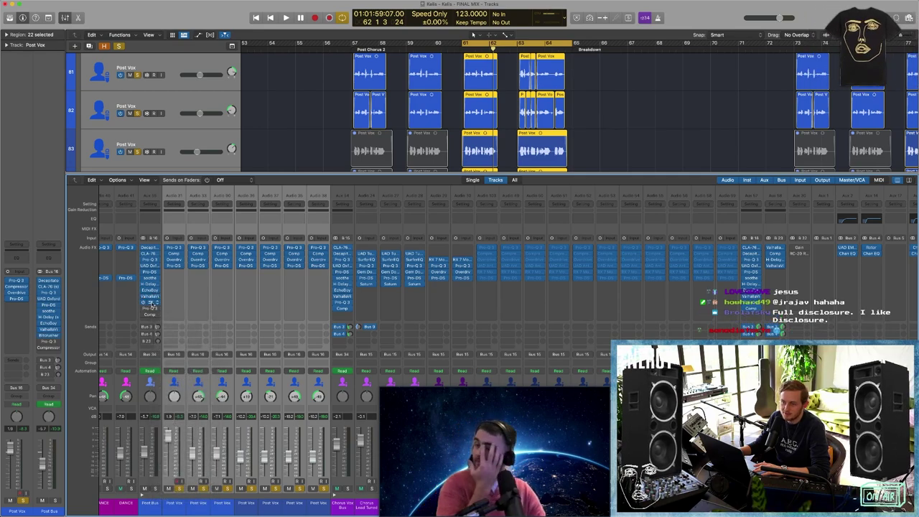
{"action": "left_click_drag", "start_coordinate": [476, 94], "coordinate": [367, 101]}
{"action": "key", "text": "space"}
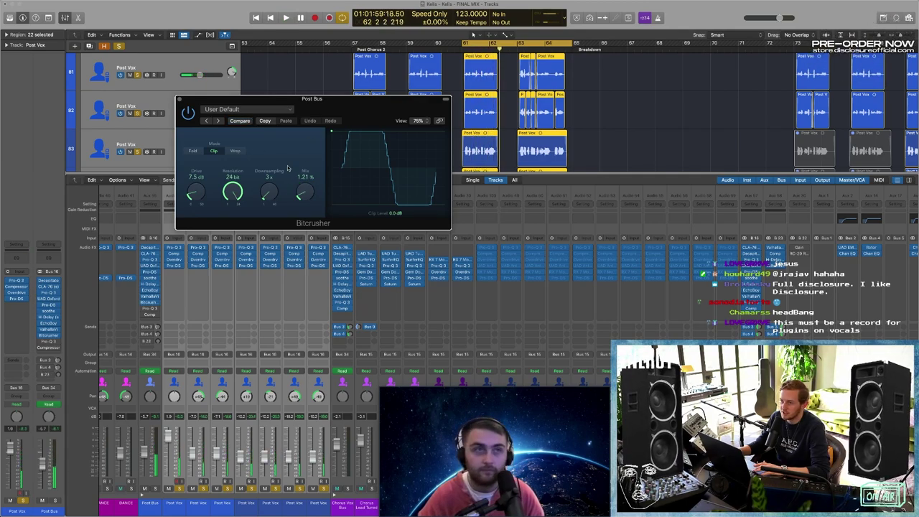
{"action": "left_click", "coordinate": [179, 99]}
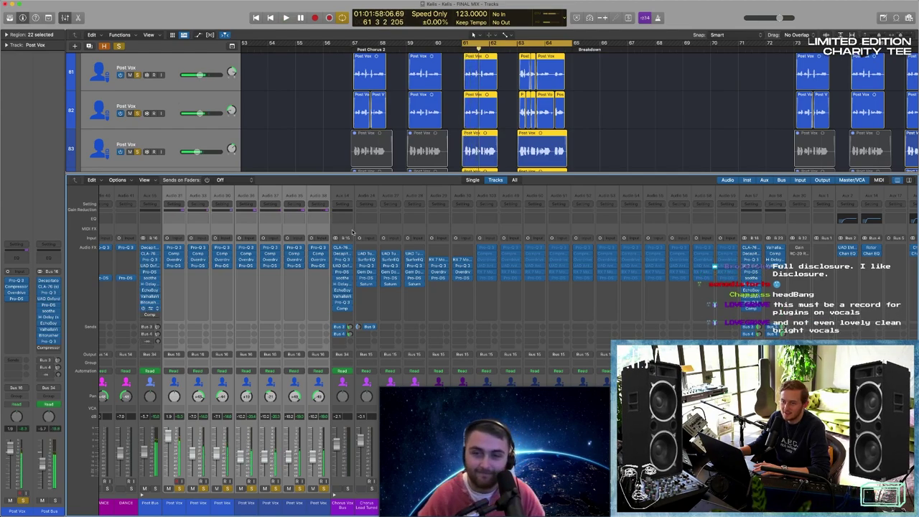
Re-enable the Post Bus Pro-Q 3 after the Bitcrusher, examine its curve and spectrum during playback, and re-enable the final Compressor
{"action": "left_click_drag", "start_coordinate": [534, 107], "coordinate": [394, 97]}
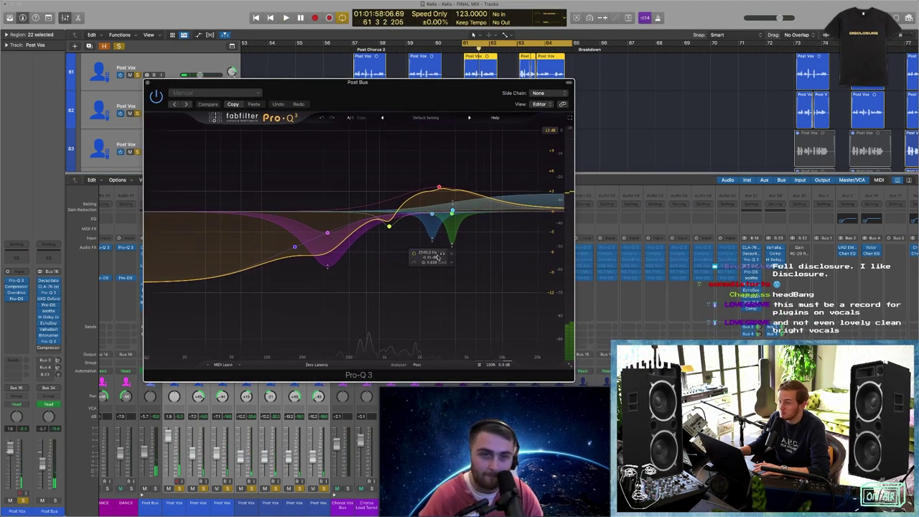
{"action": "key", "text": "space"}
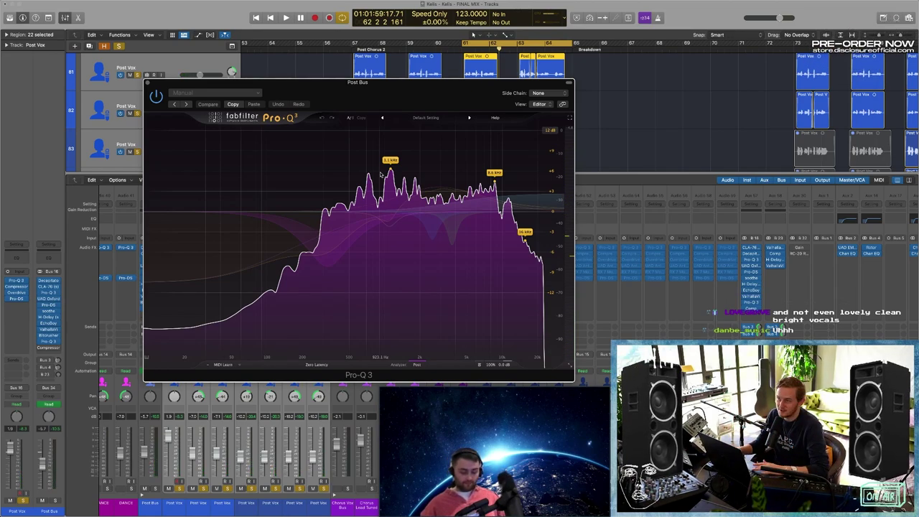
{"action": "key", "text": "space"}
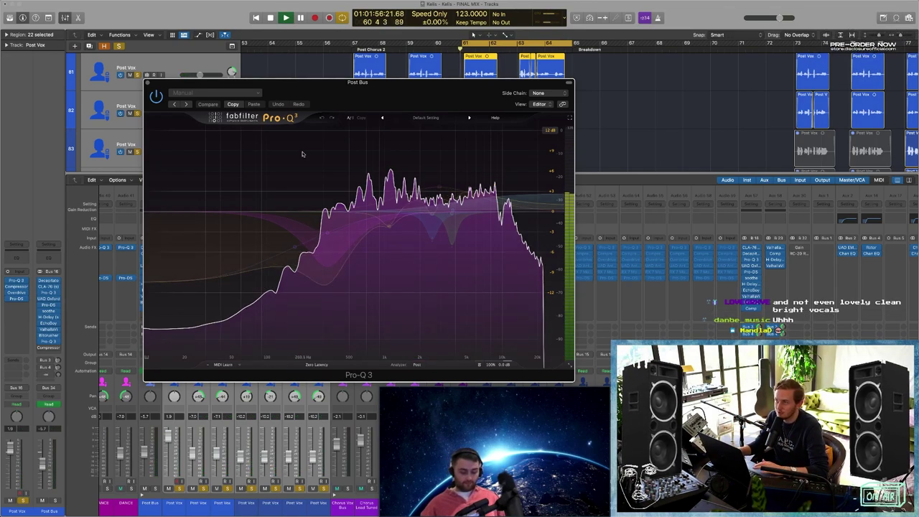
{"action": "left_click", "coordinate": [148, 83]}
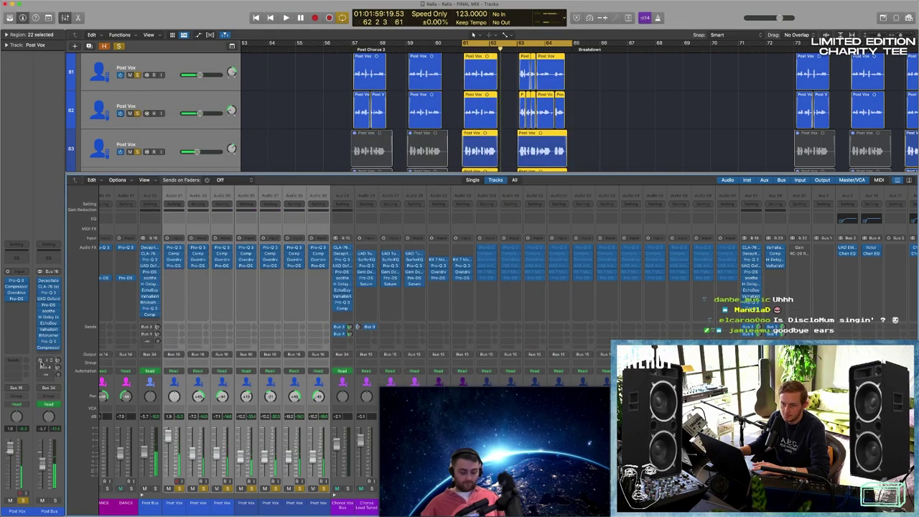
{"action": "key", "text": "x"}
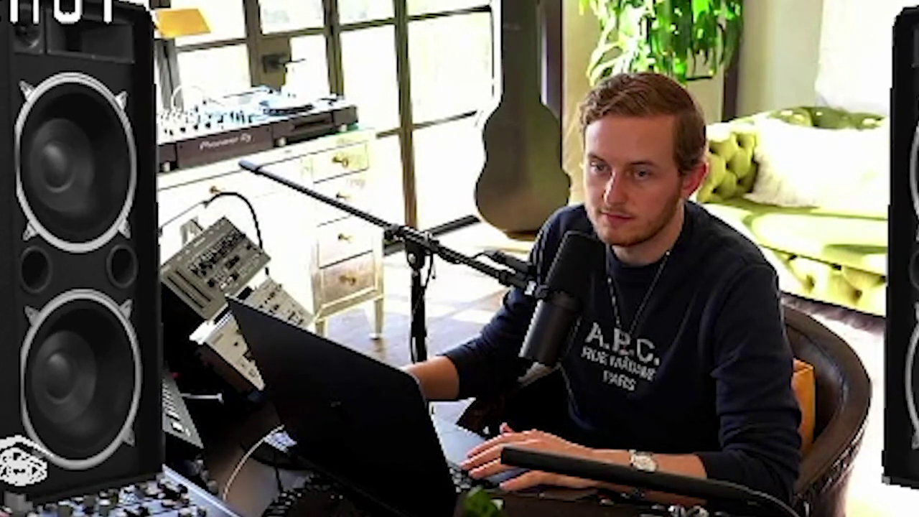